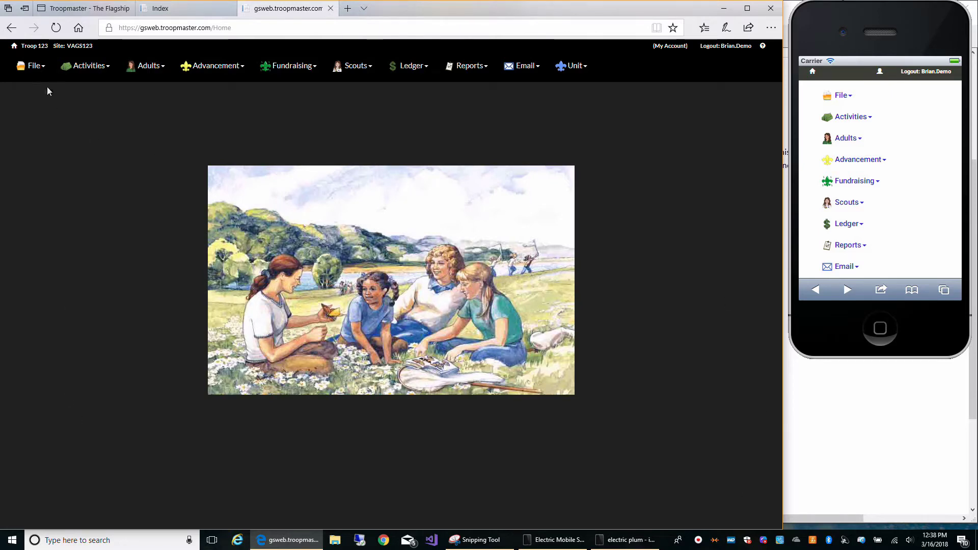
Switch the website from the dark theme to the light theme.
left_click(34, 71)
left_click(42, 190)
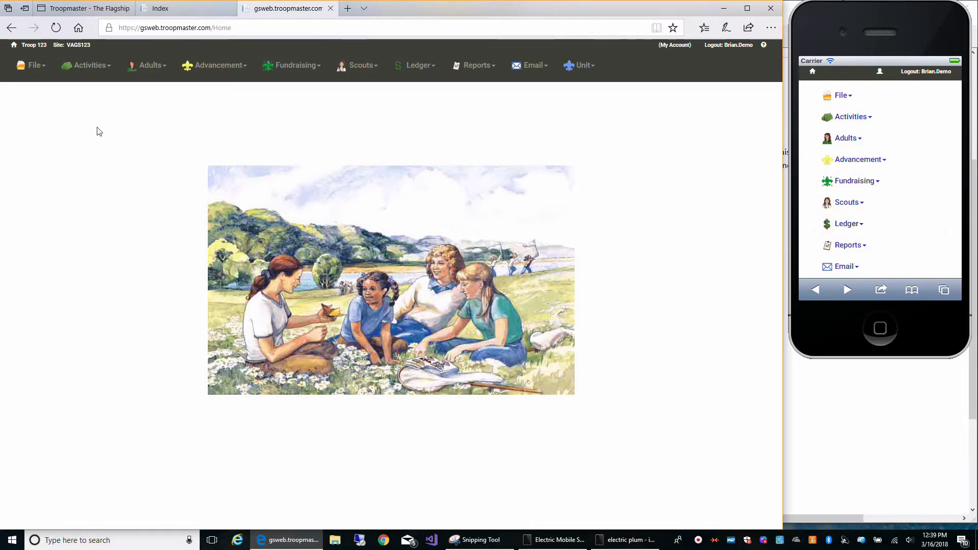
View the log of member changes and return to the site's home page.
left_click(33, 71)
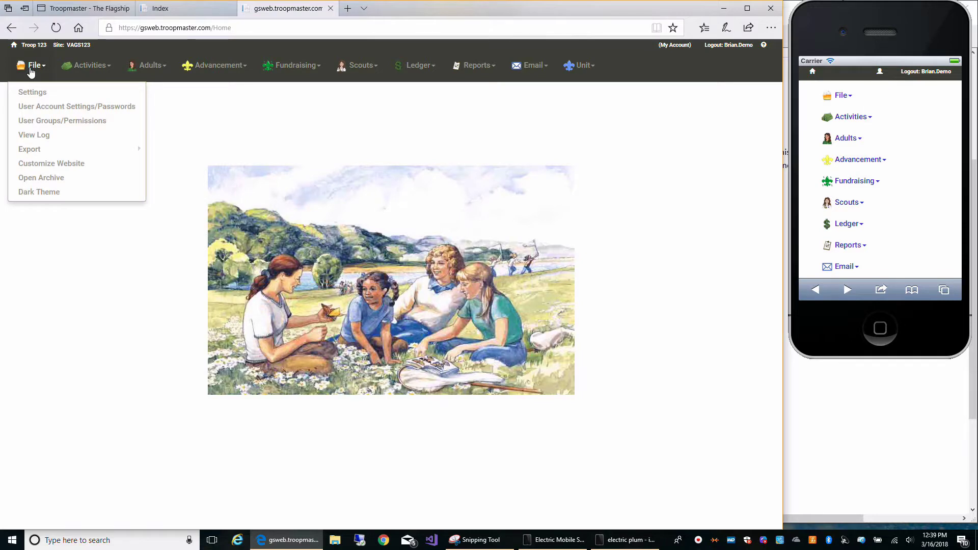
left_click(30, 135)
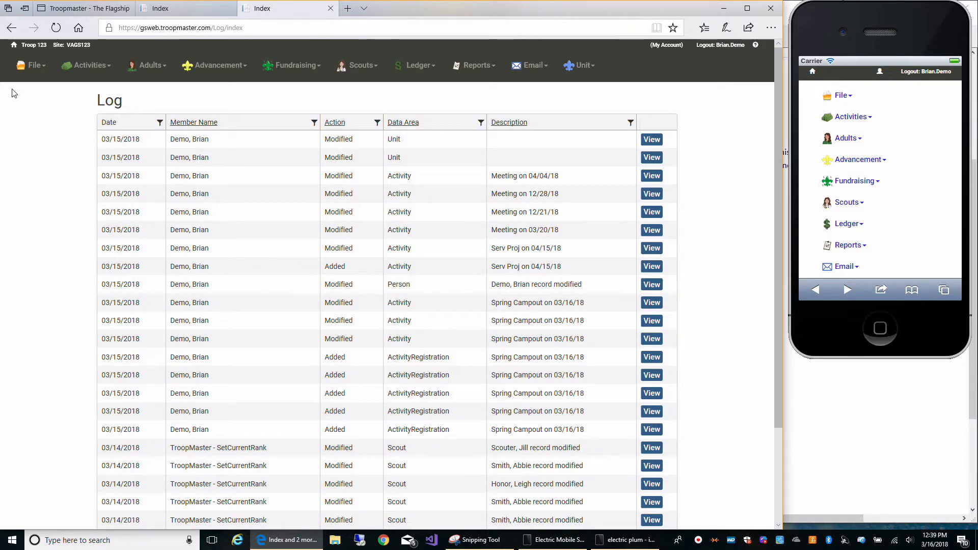
left_click(32, 66)
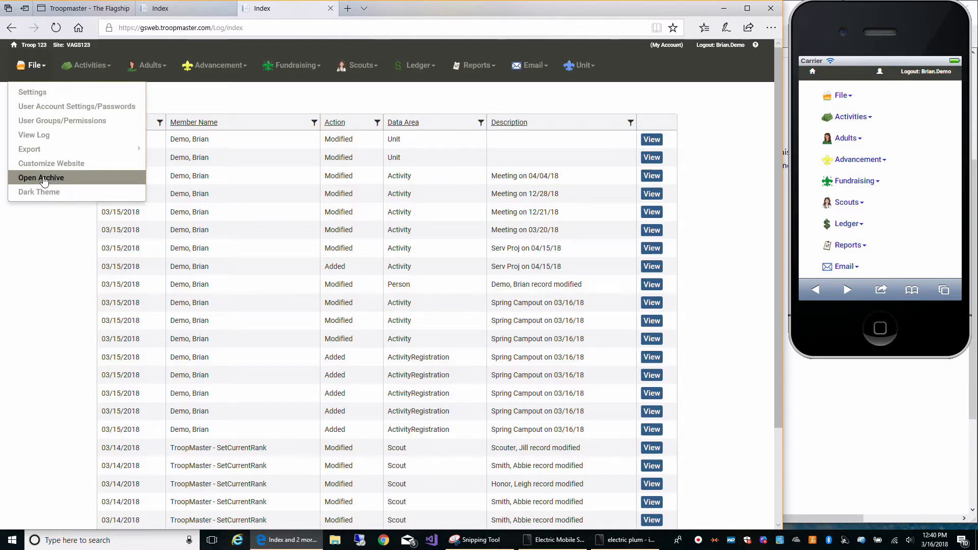
left_click(51, 133)
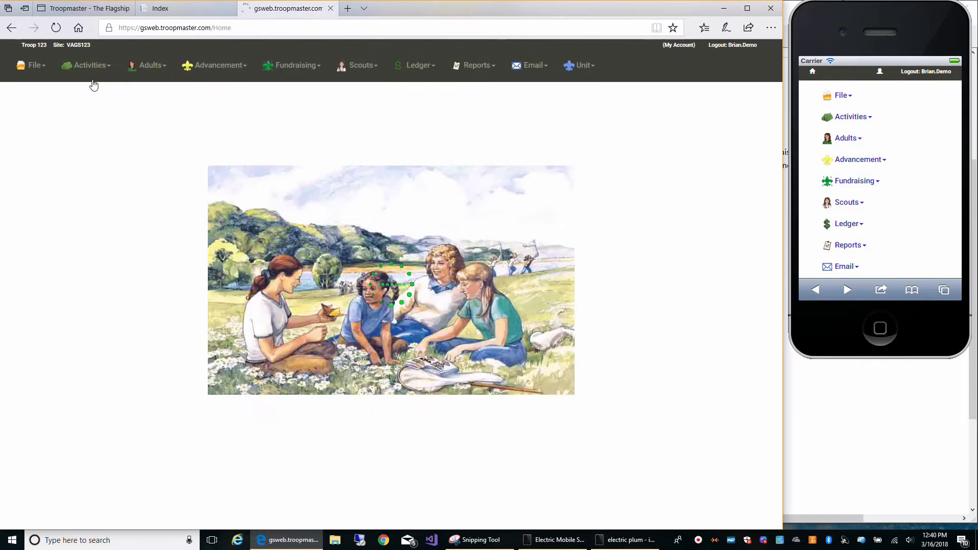
Open Activity Management and view the Spring Campout's details, attendance with its filter options, and registration information.
left_click(92, 76)
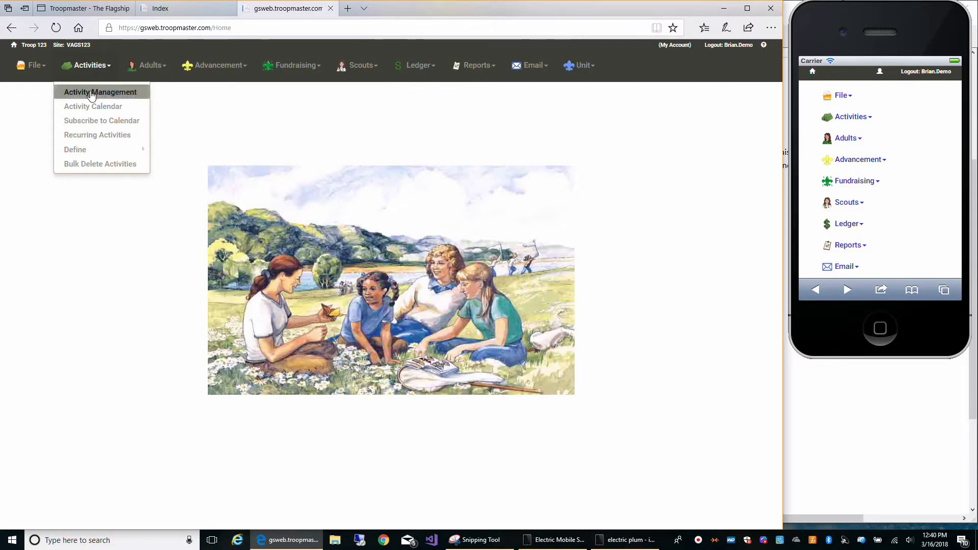
left_click(92, 94)
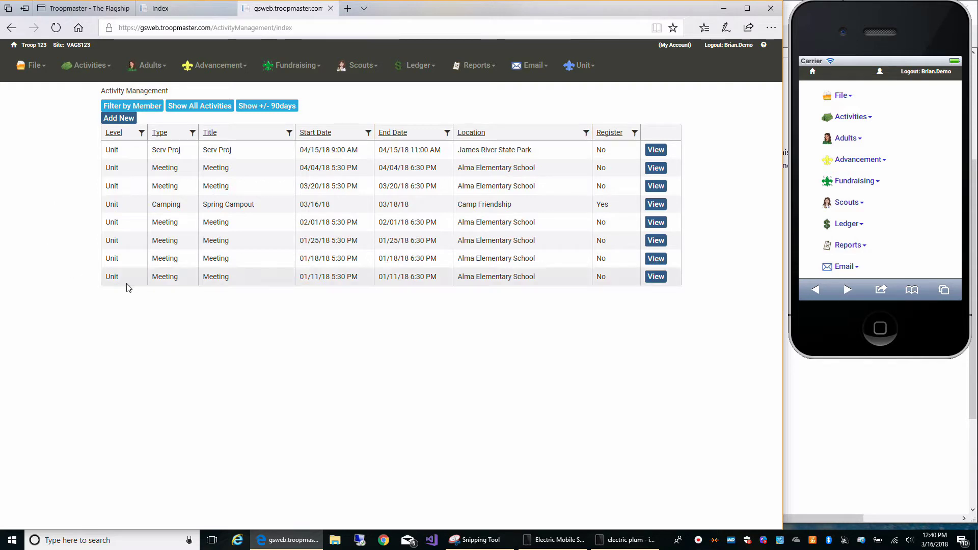
left_click(654, 207)
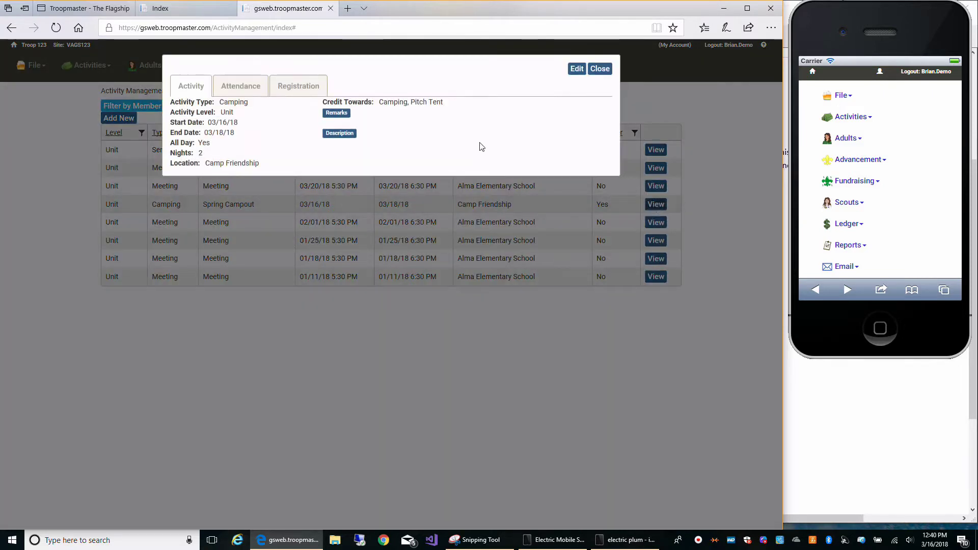
left_click(240, 92)
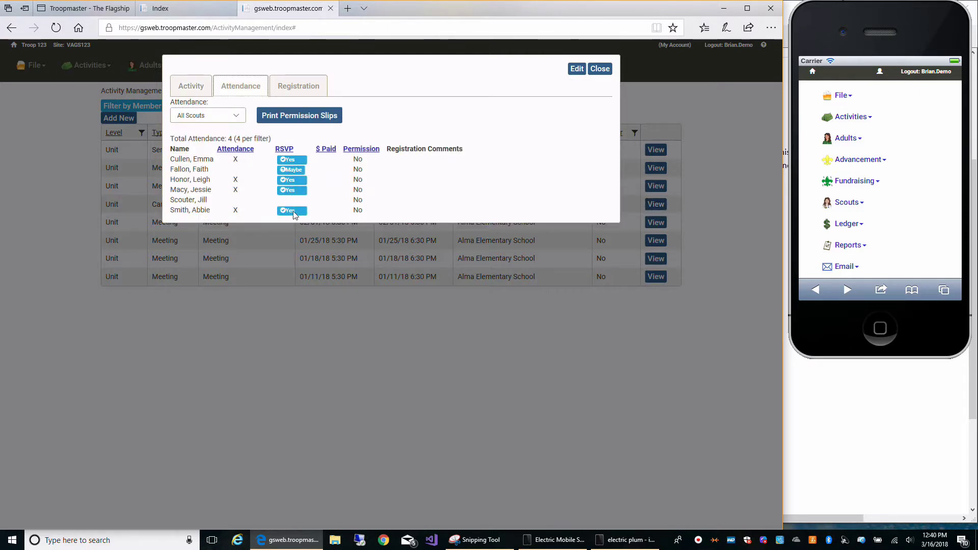
left_click(239, 119)
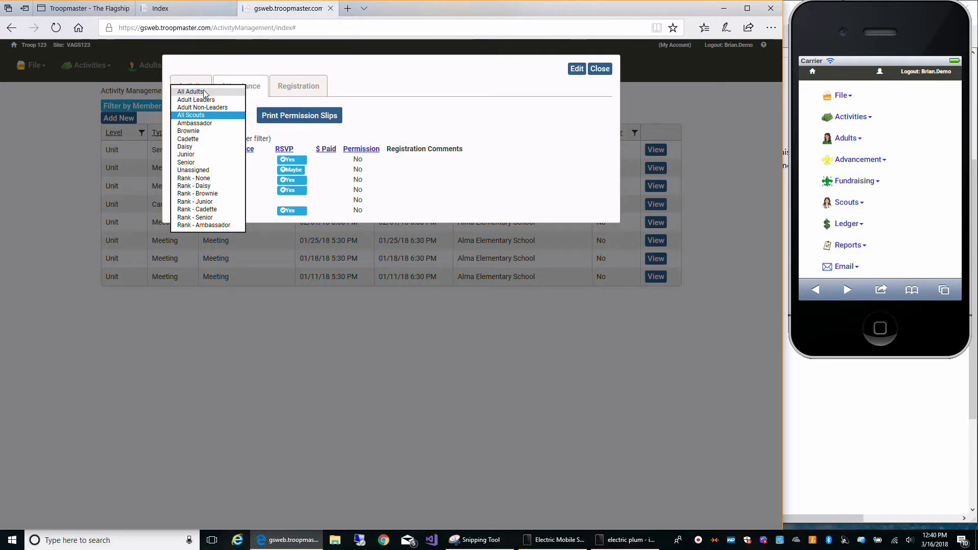
left_click(321, 90)
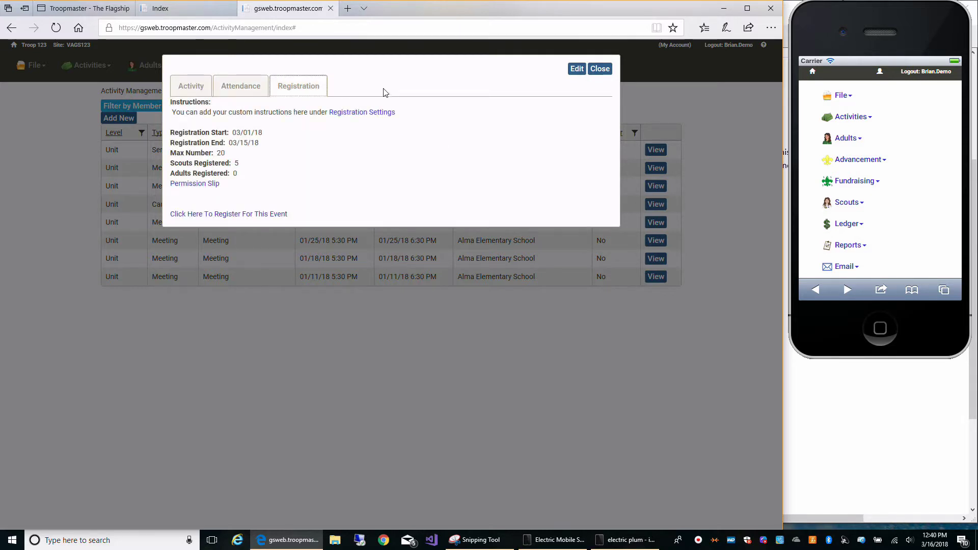
Open the Spring Campout for editing and review its attendance, registration, permission slip and document settings.
left_click(573, 71)
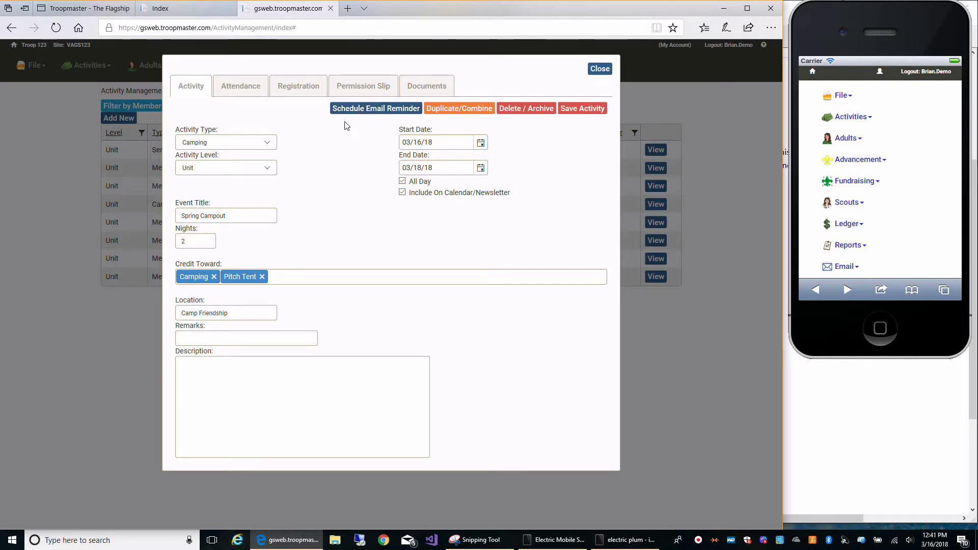
left_click(248, 87)
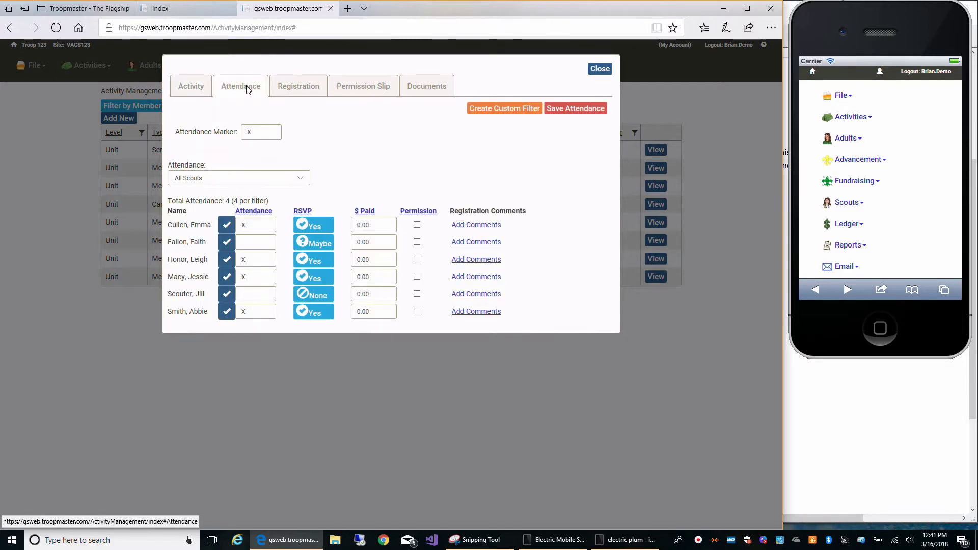
left_click(283, 93)
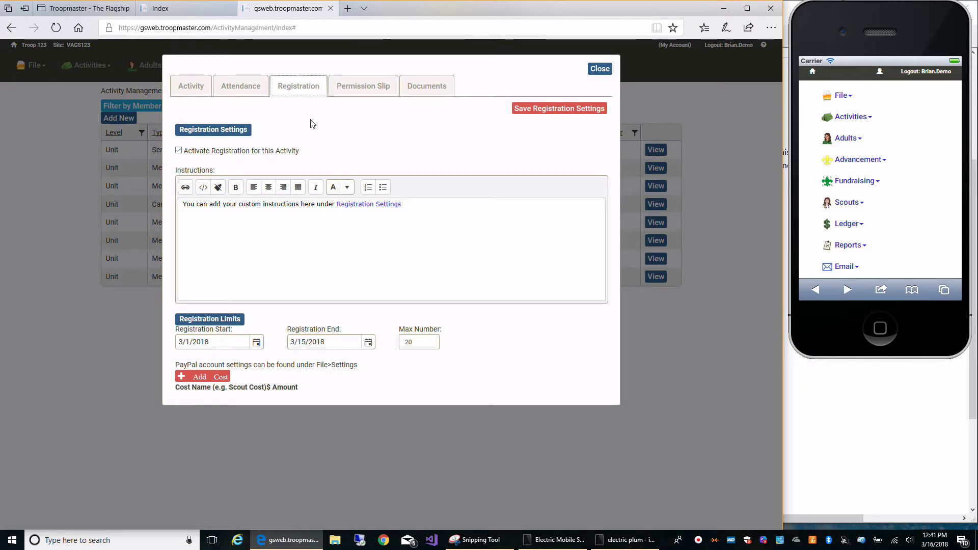
left_click(362, 89)
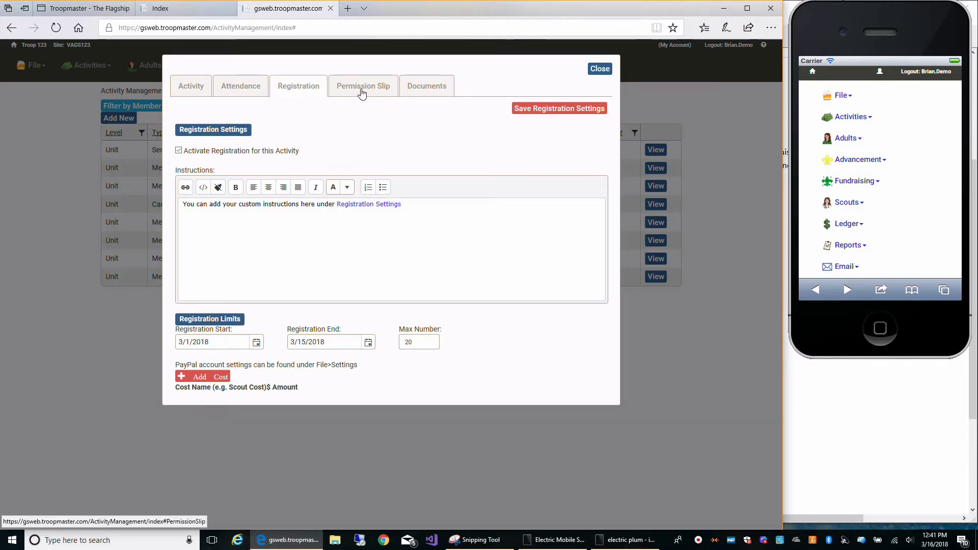
left_click(417, 94)
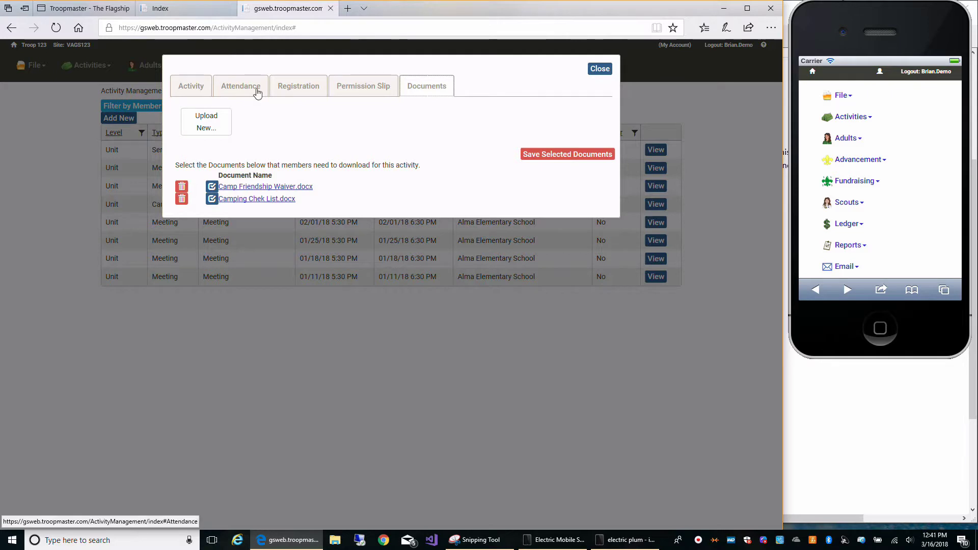
left_click(286, 96)
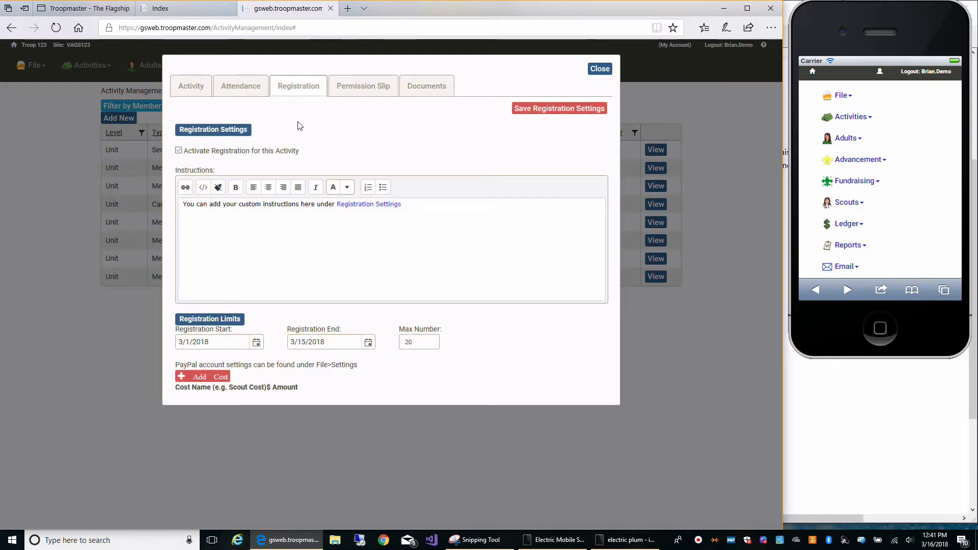
View the Spring Campout's member registration page, return to the activity editor and close it.
left_click(178, 10)
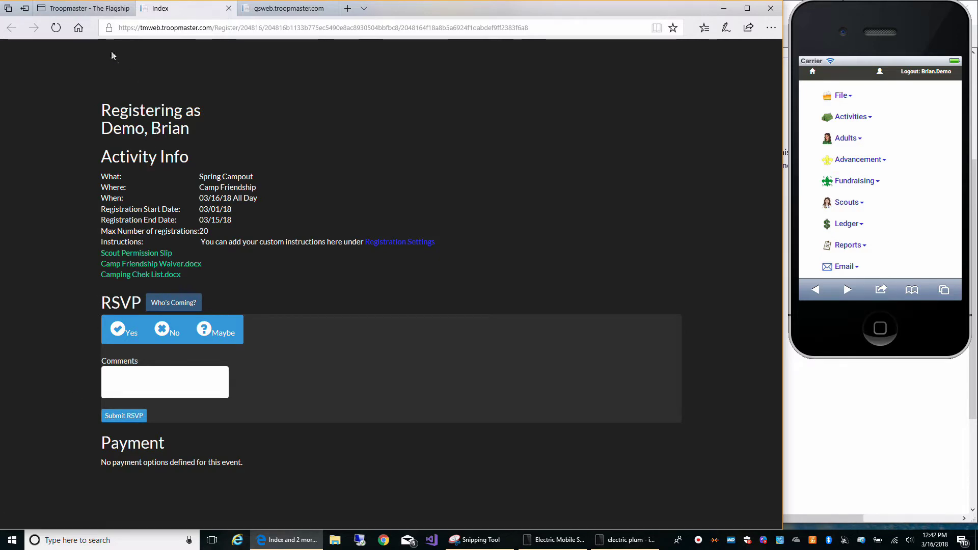
left_click(288, 8)
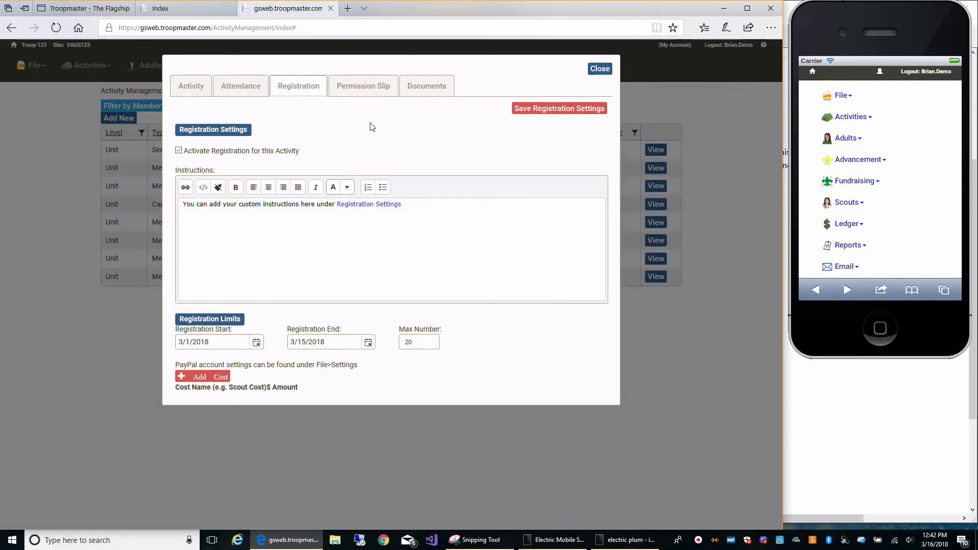
left_click(600, 69)
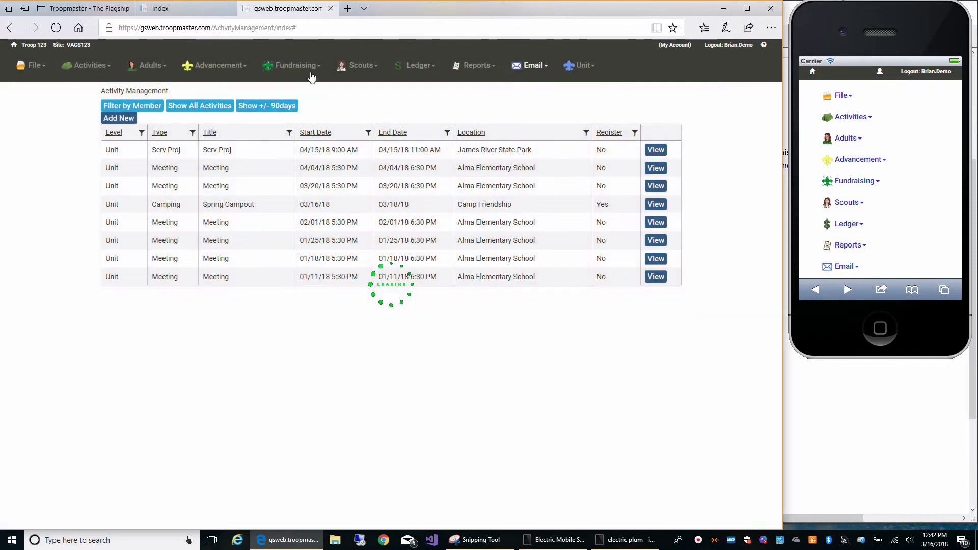
View the Activity Calendar for March 2018 and look over the options for defining activity types and levels.
left_click(99, 68)
left_click(93, 106)
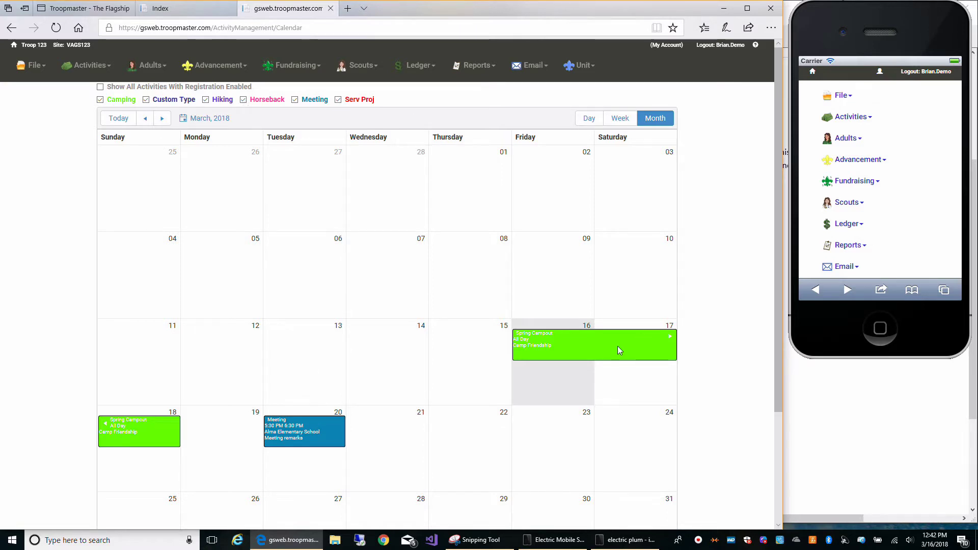
left_click(82, 73)
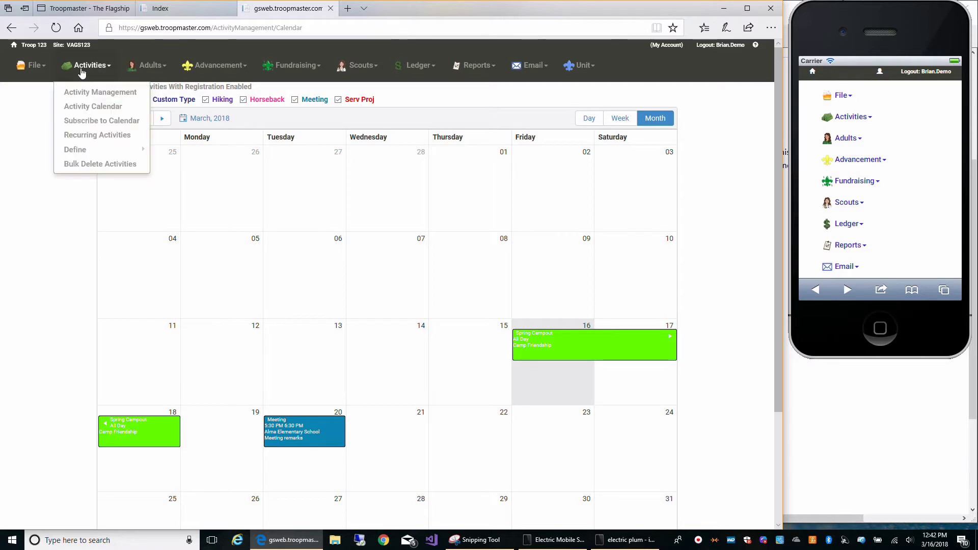
mouse_move(82, 151)
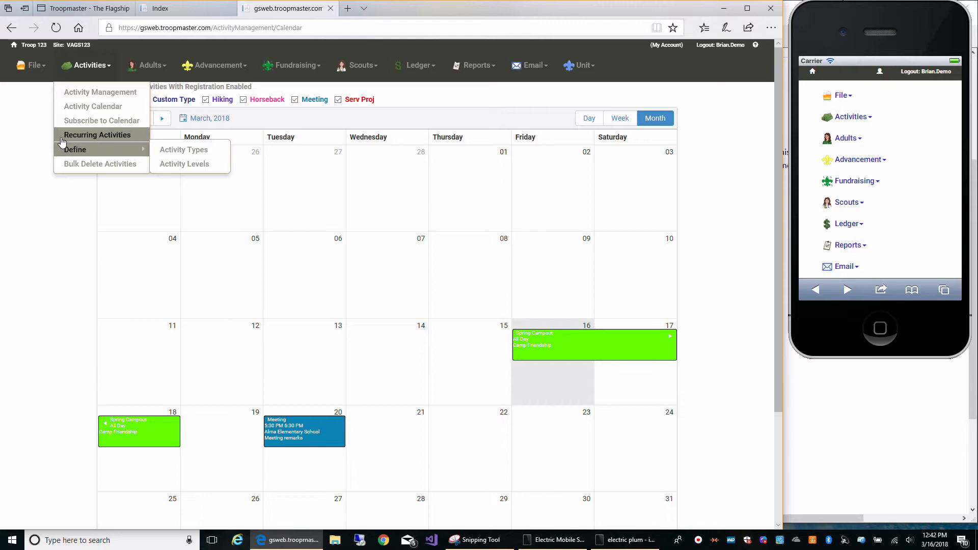
Open Adult Management, view the record of the last adult in the list, and close it.
left_click(134, 66)
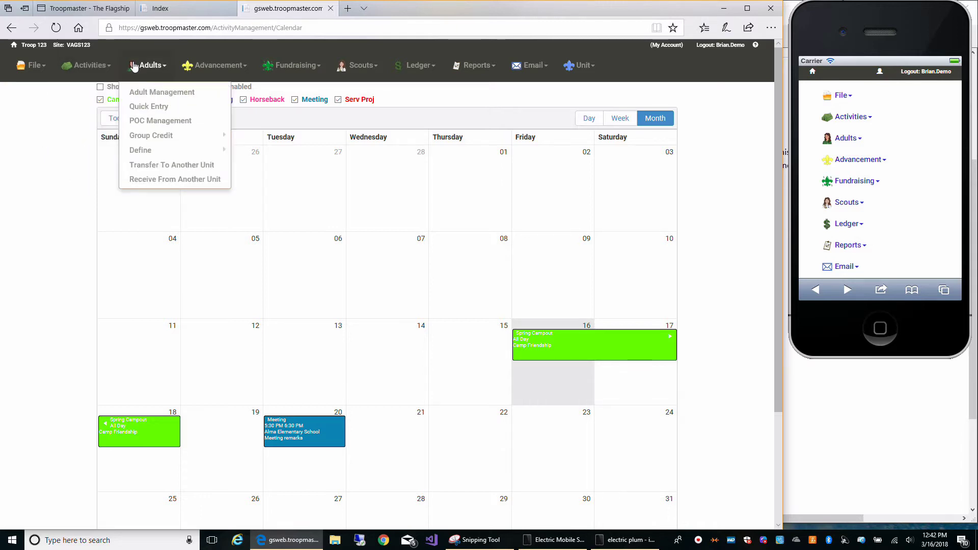
left_click(149, 93)
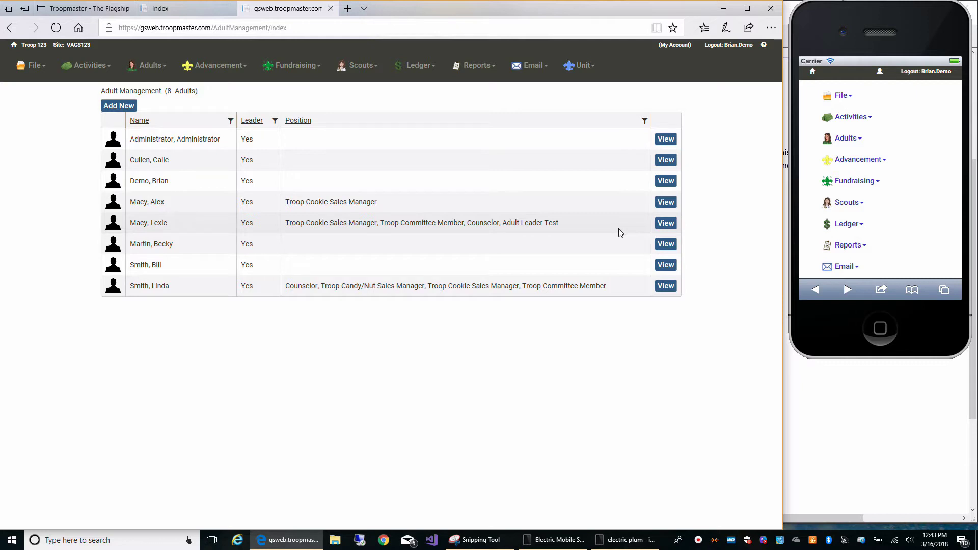
left_click(672, 286)
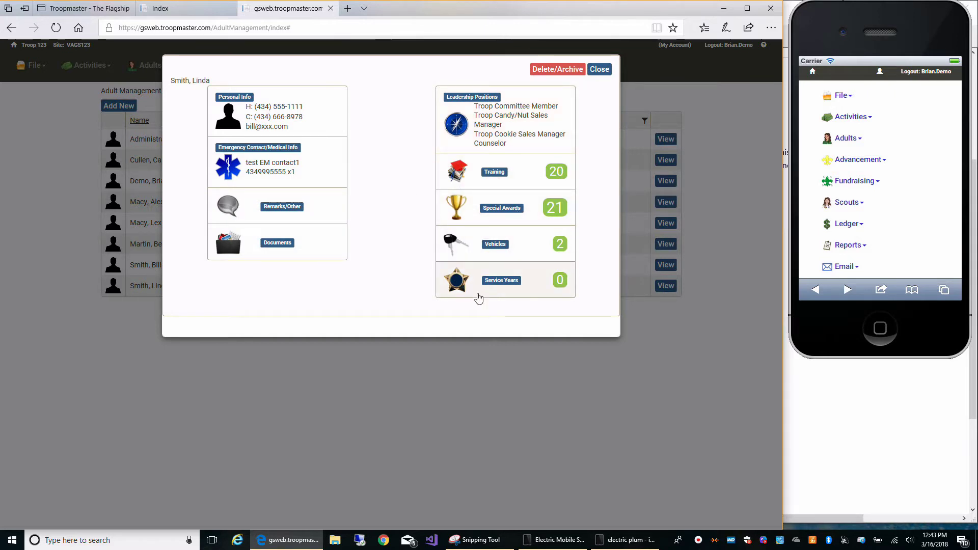
left_click(602, 73)
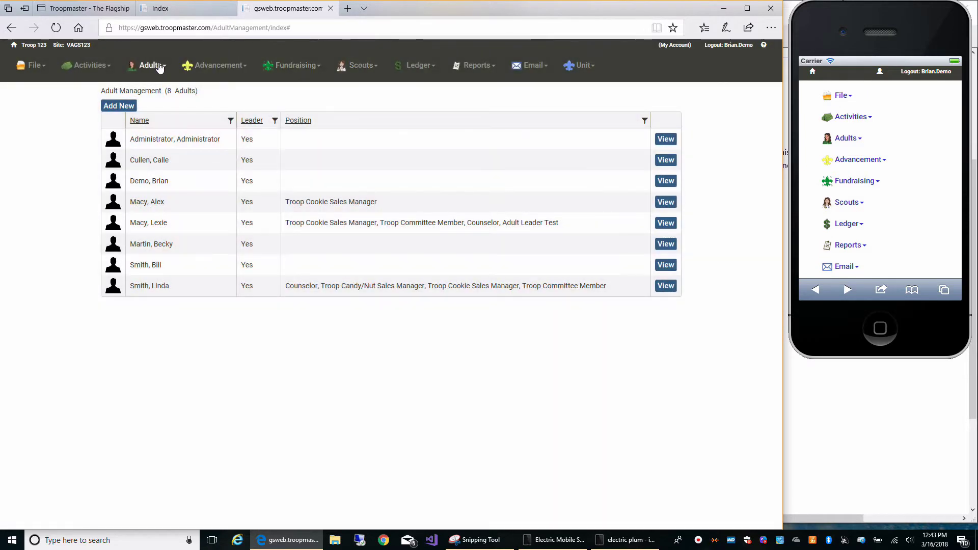
left_click(160, 66)
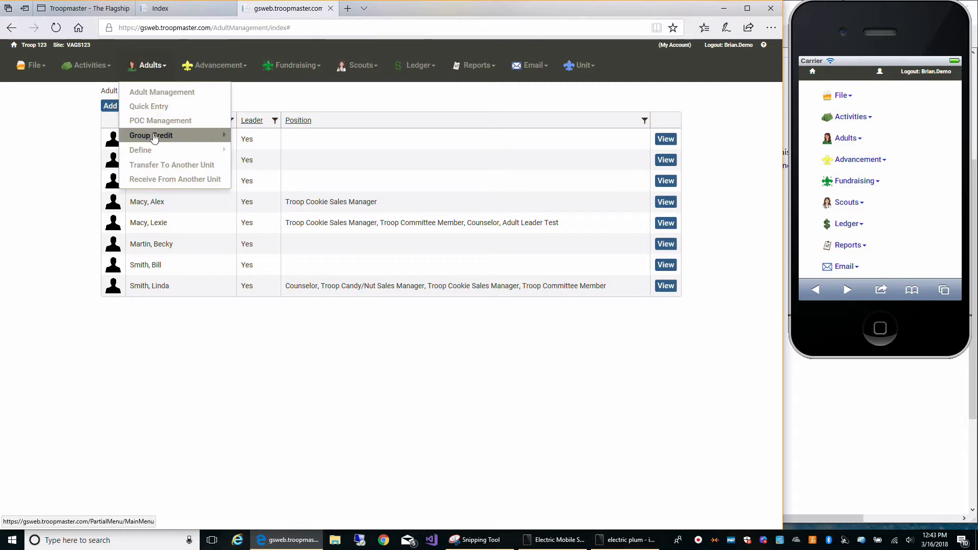
mouse_move(155, 138)
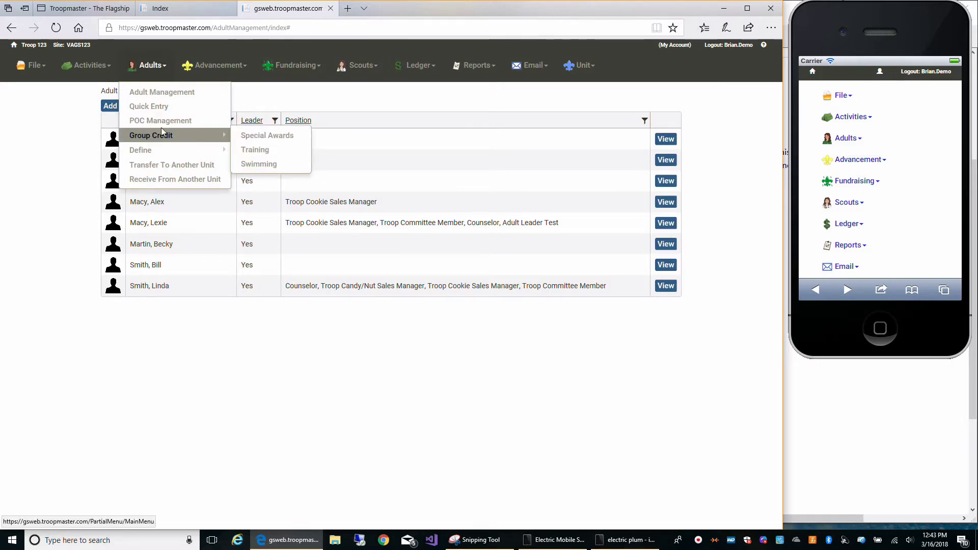
mouse_move(157, 156)
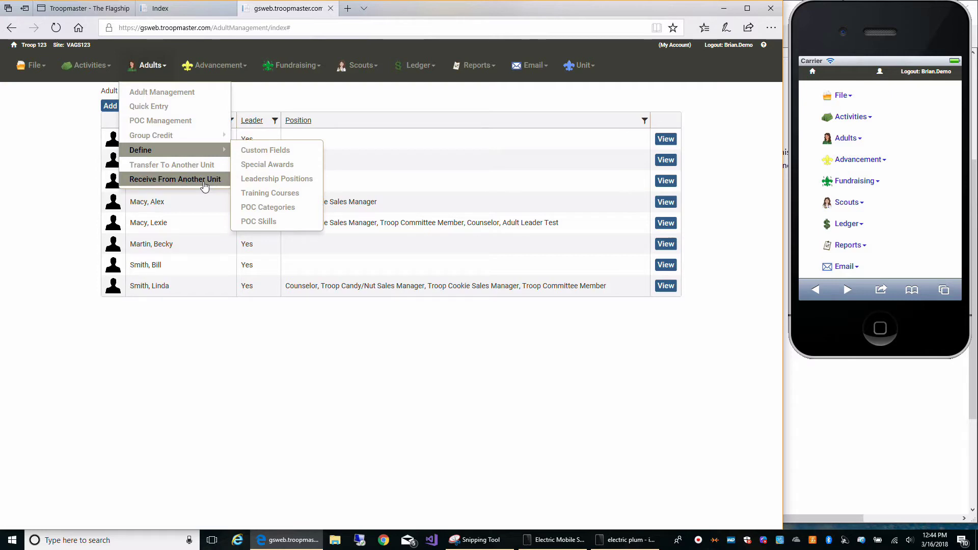
Display the Girl Scout Advancement list on both the desktop site and the simulated phone.
left_click(209, 65)
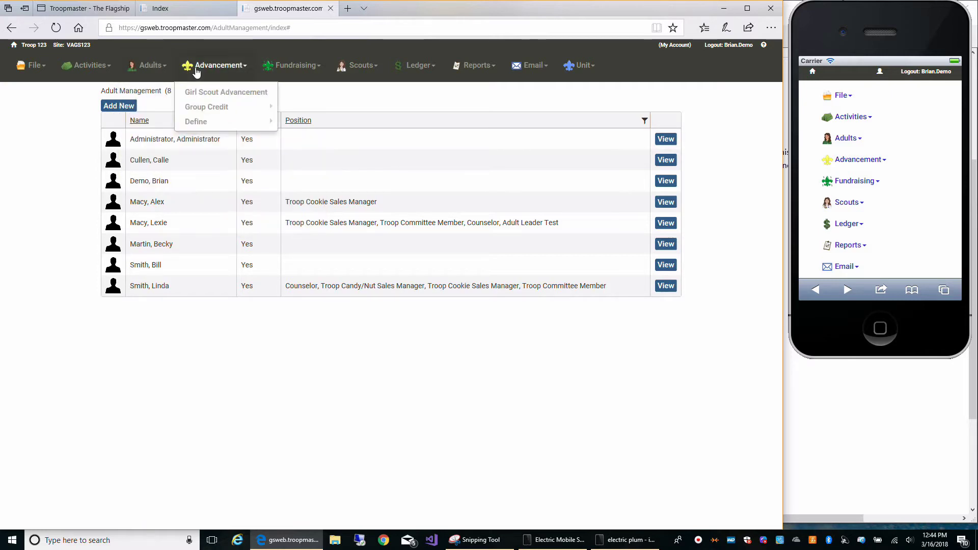
left_click(216, 96)
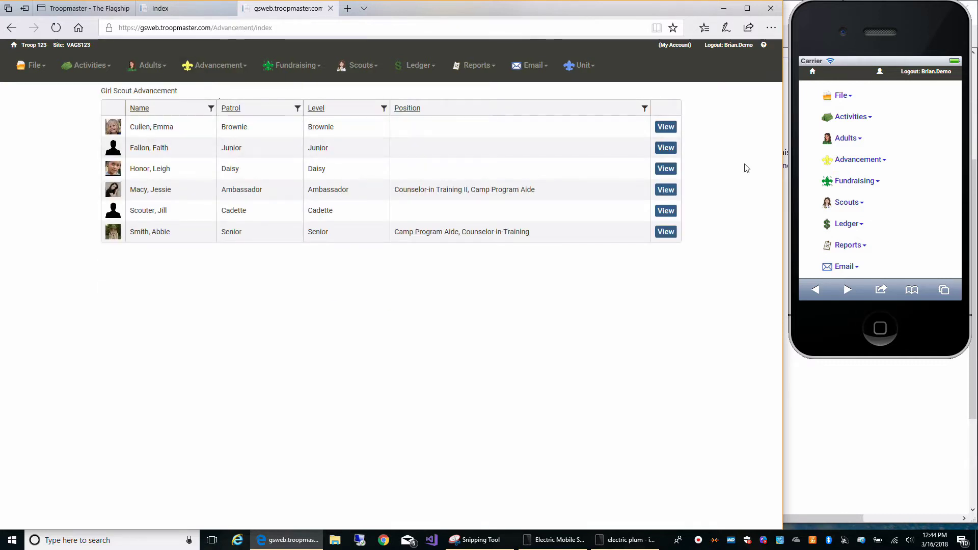
left_click(848, 164)
left_click(853, 183)
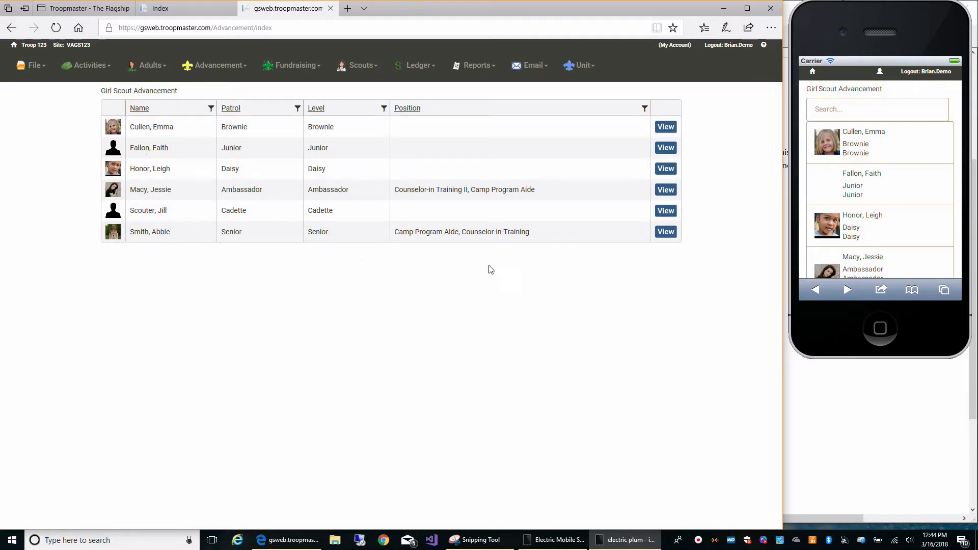
Open the Senior-level scout's advancement record on the desktop site and view her Senior badges.
left_click(664, 232)
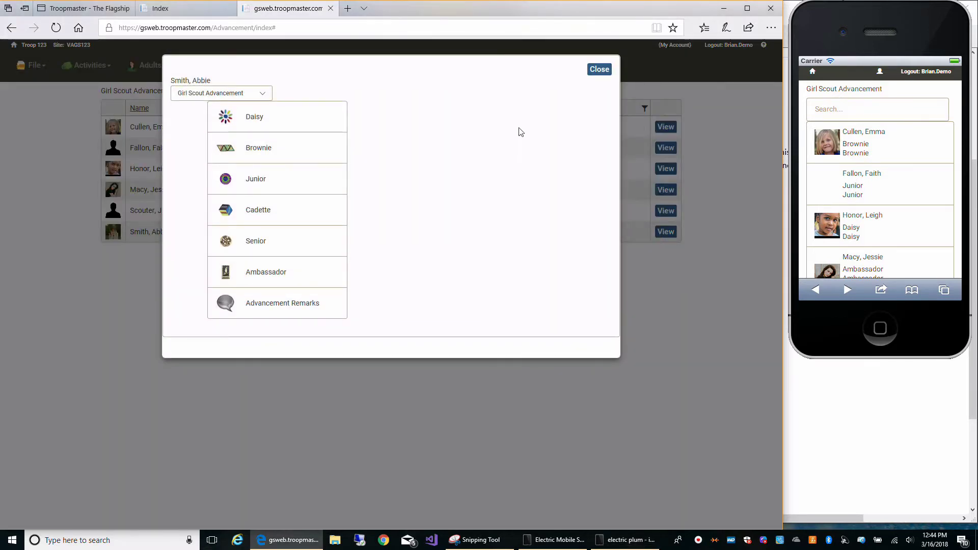
left_click(272, 242)
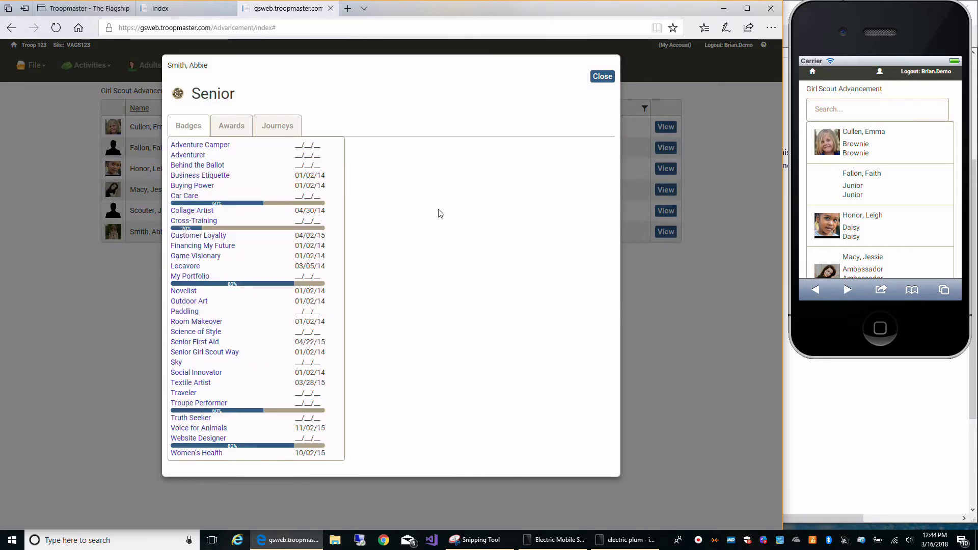
Open the Senior-level scout's advancement record on the simulated phone and view her Senior badges.
scroll(868, 204, "down", 2)
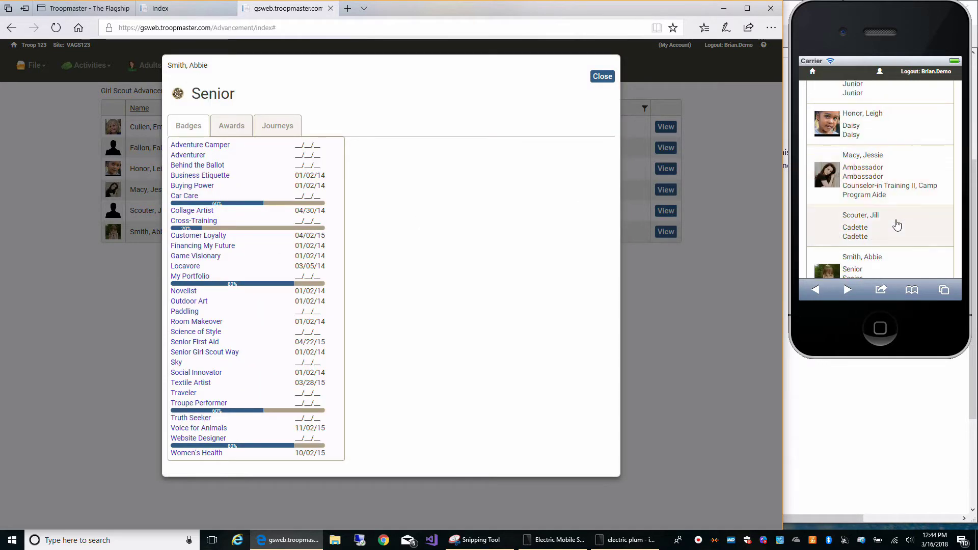
left_click(885, 263)
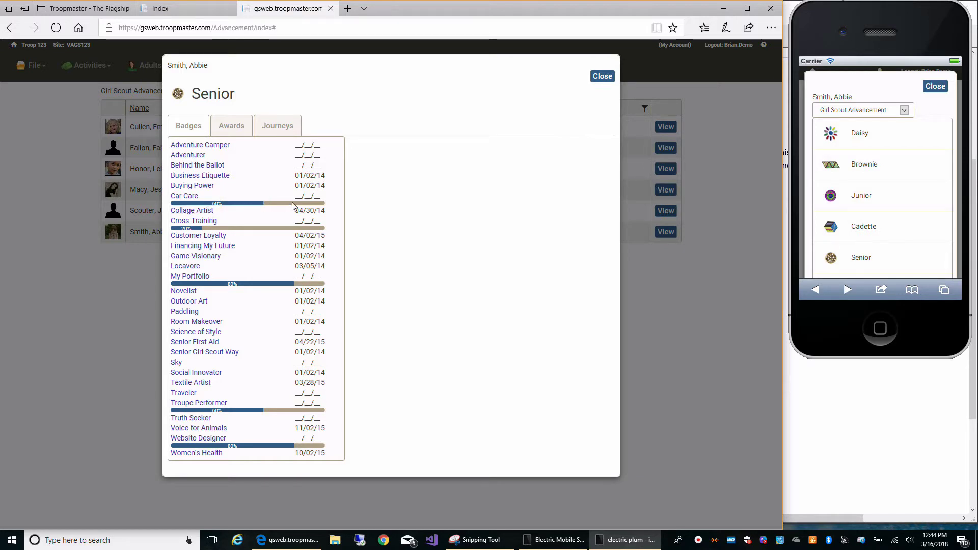
left_click(859, 257)
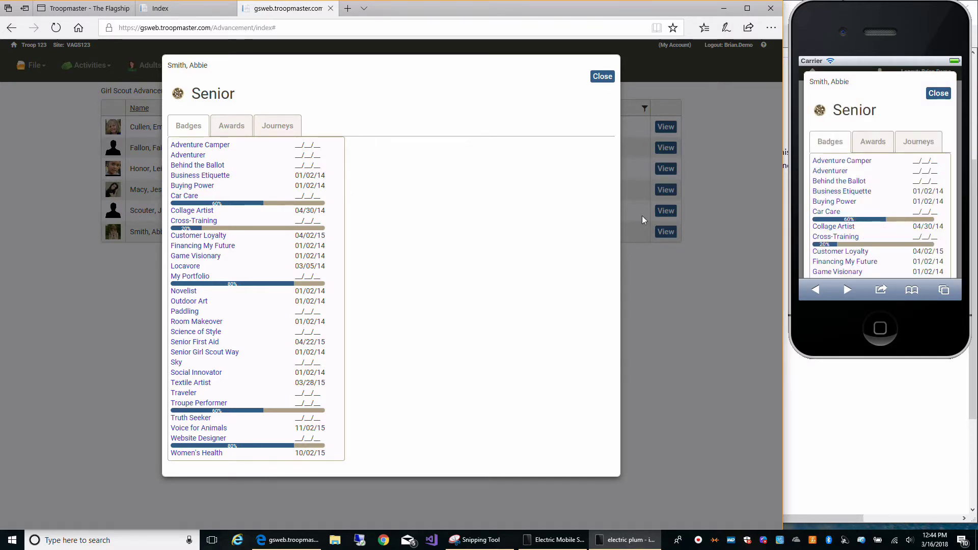
Add the World Thinking Day award to the scout's Senior awards on the desktop site.
left_click(234, 132)
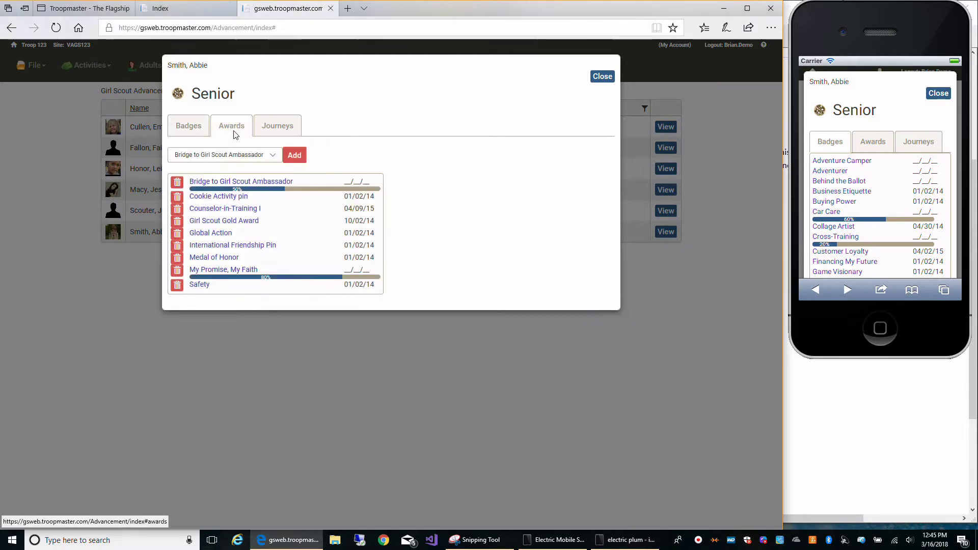
left_click(273, 158)
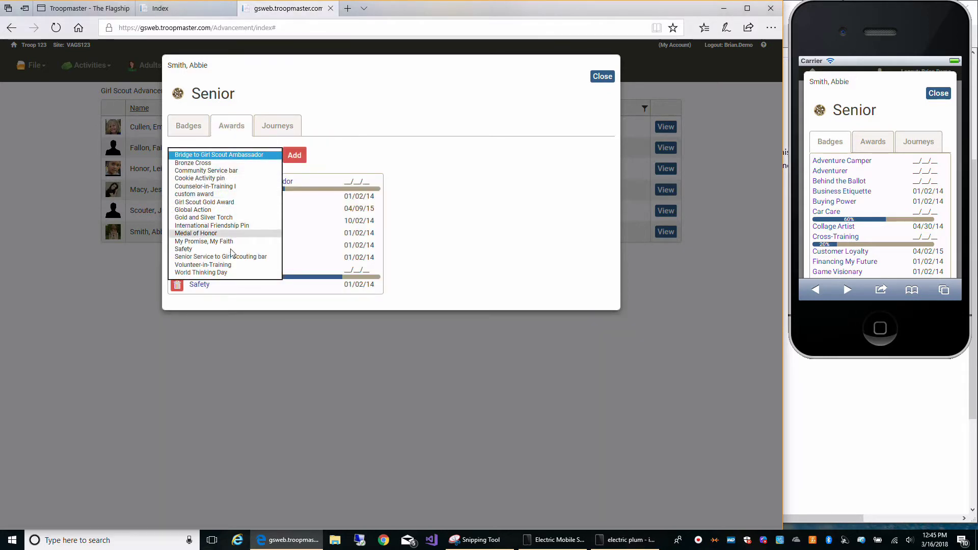
left_click(295, 156)
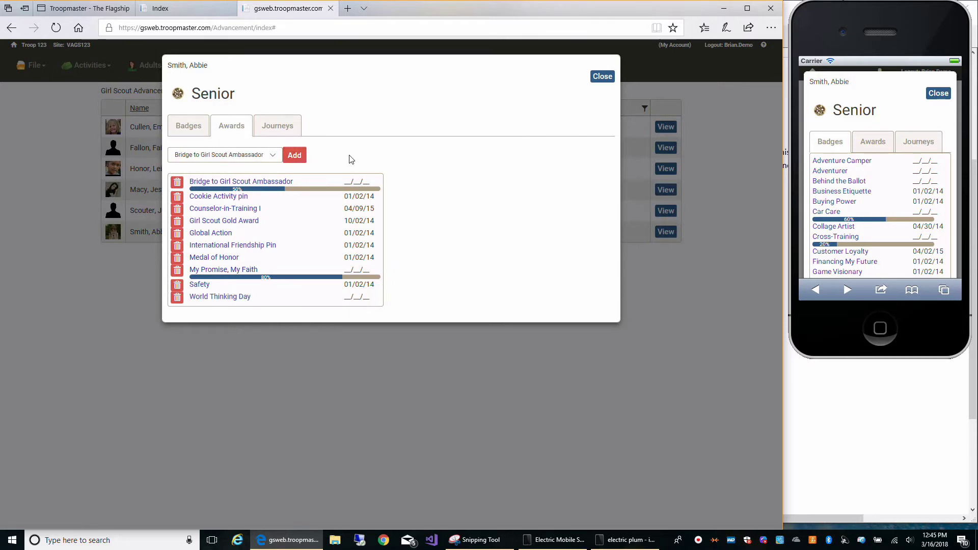
Set the date of requirement 2 of the World Thinking Day award to 03/16/18 and save it.
left_click(209, 299)
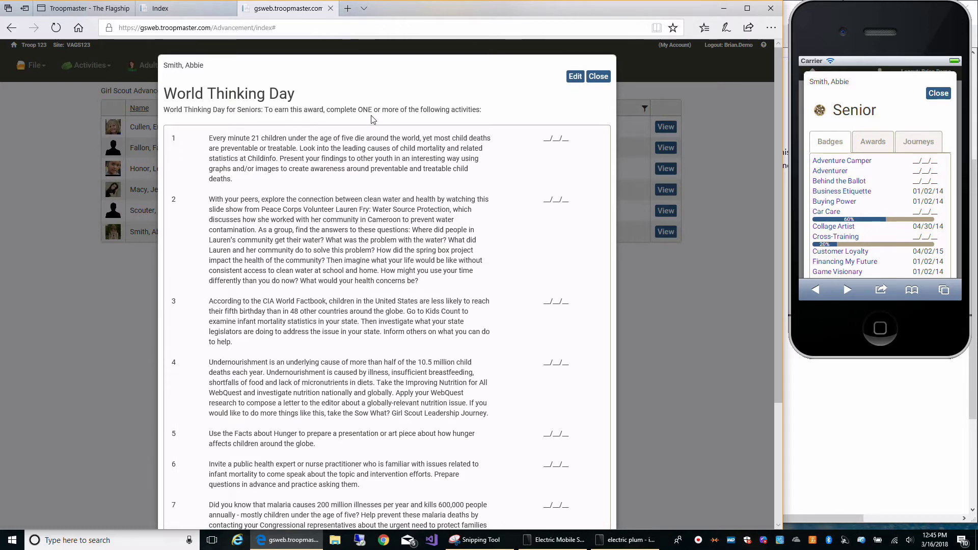
left_click(575, 77)
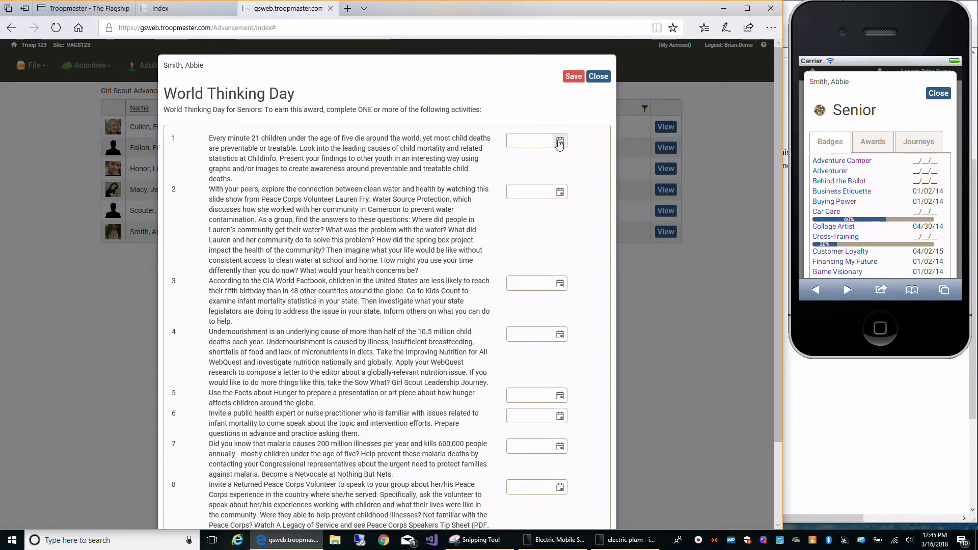
left_click(559, 194)
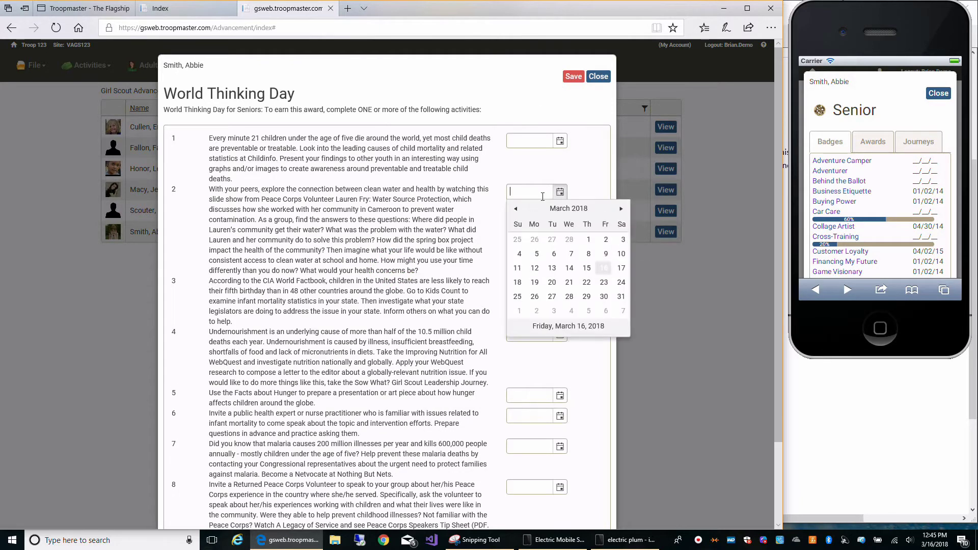
left_click(600, 275)
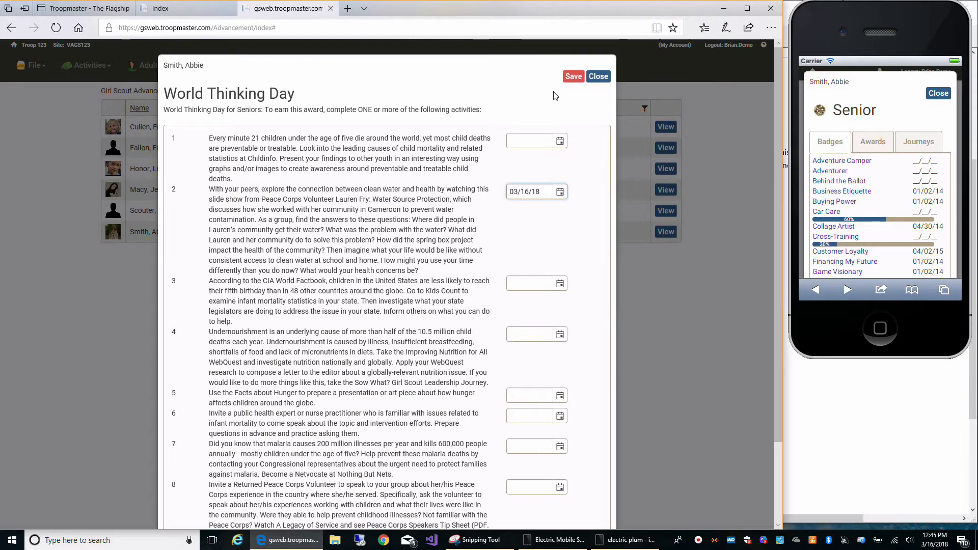
left_click(570, 79)
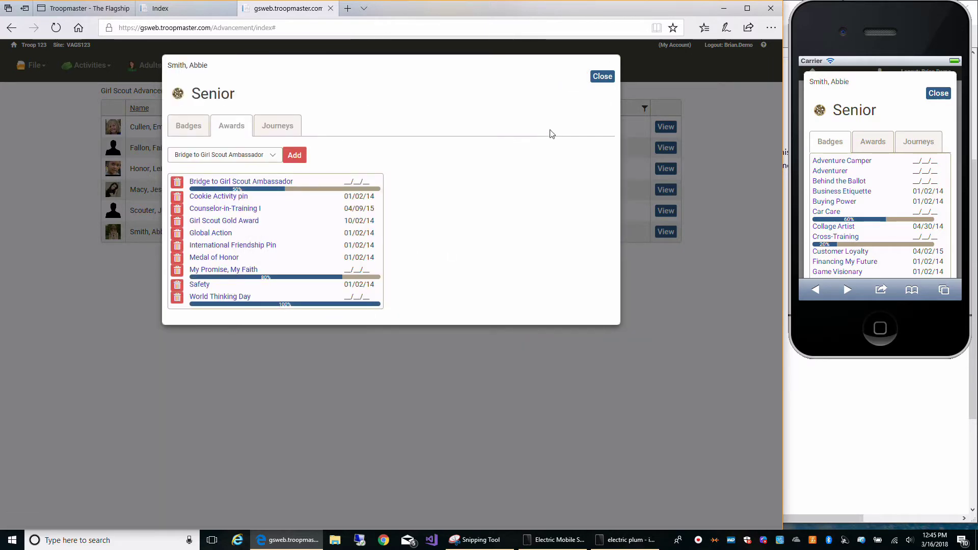
Reopen the World Thinking Day award, set its Complete date to 03/16/18, and save it.
left_click(209, 298)
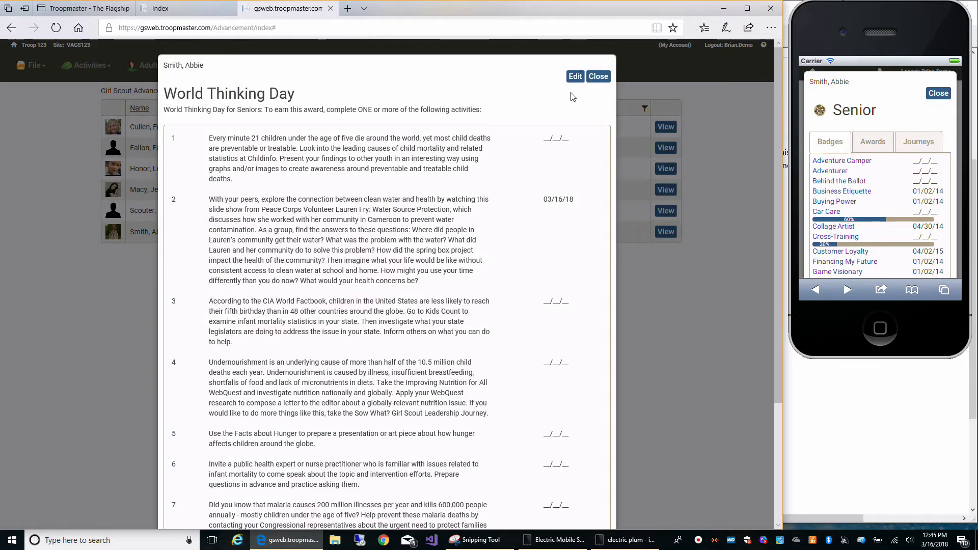
scroll(532, 255, "down", 3)
scroll(565, 141, "up", 3)
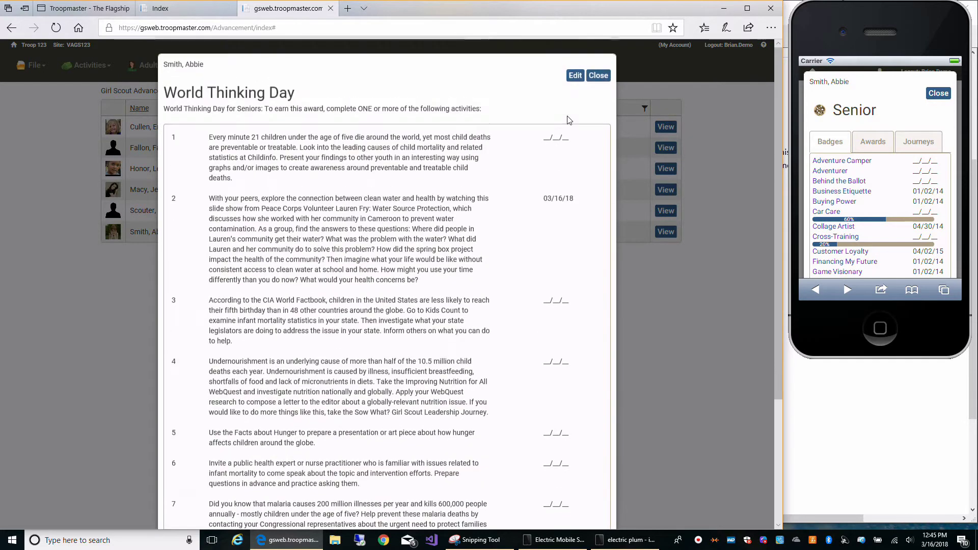
left_click(573, 76)
scroll(522, 185, "down", 3)
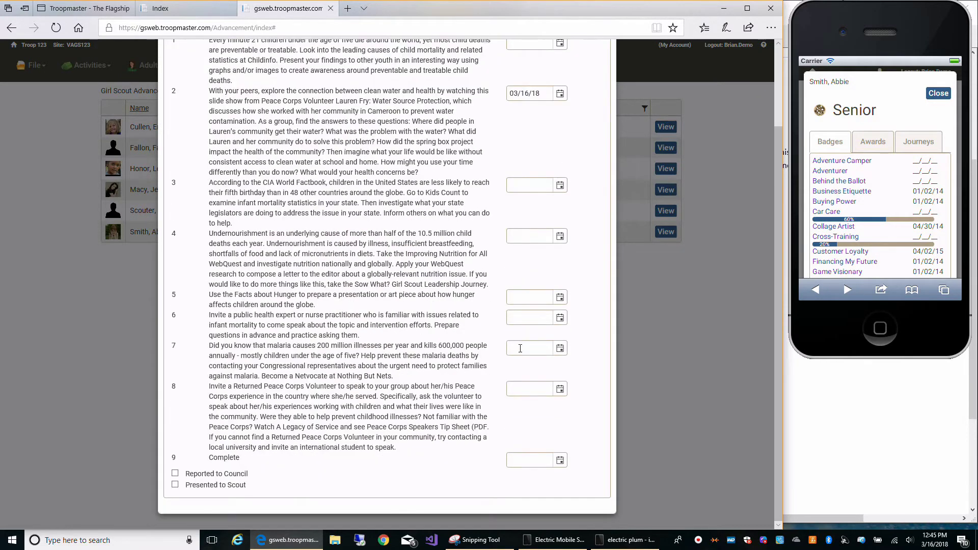
left_click(560, 460)
left_click(587, 397)
scroll(574, 64, "up", 3)
left_click(574, 76)
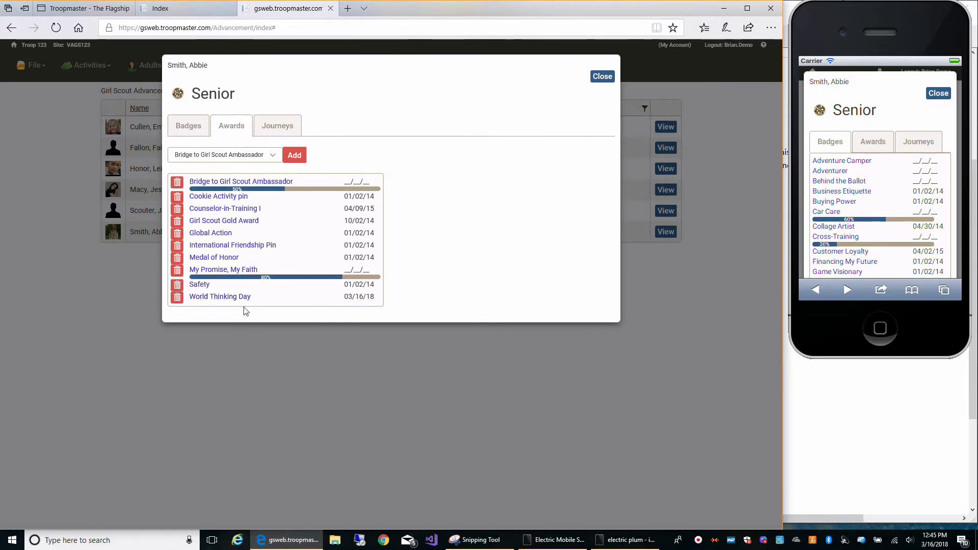
View the scout's Senior journeys, then close her advancement record.
left_click(286, 131)
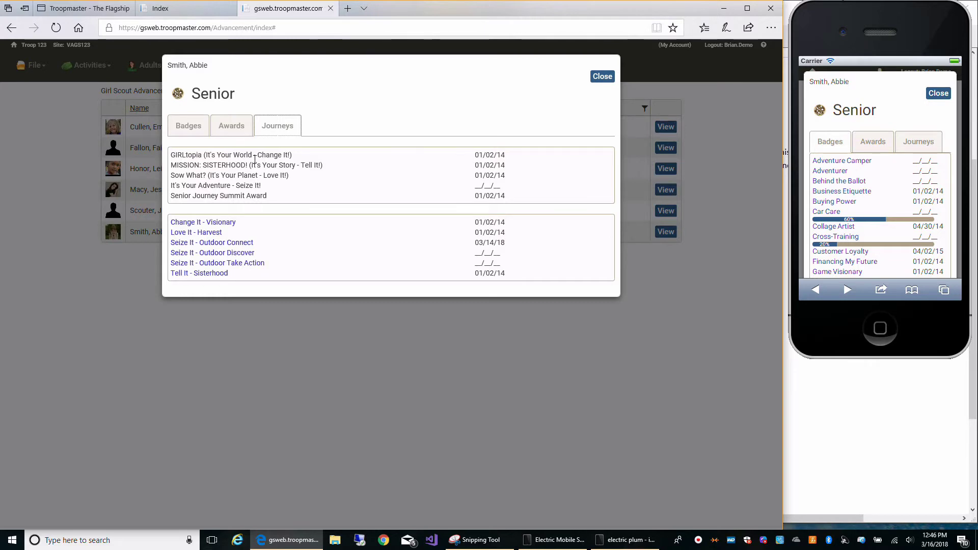
left_click(608, 82)
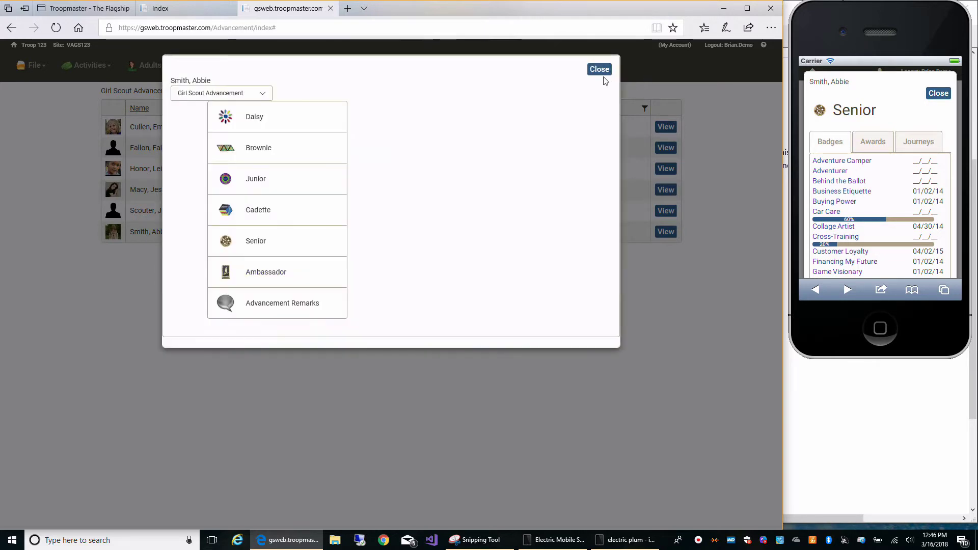
left_click(602, 72)
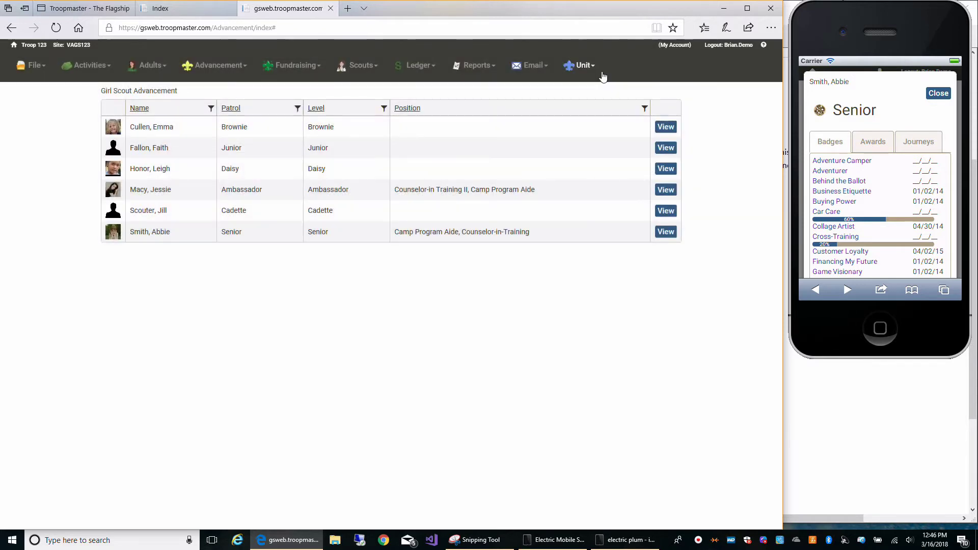
Open Group Credit for advancement and select all scouts.
left_click(216, 67)
mouse_move(218, 107)
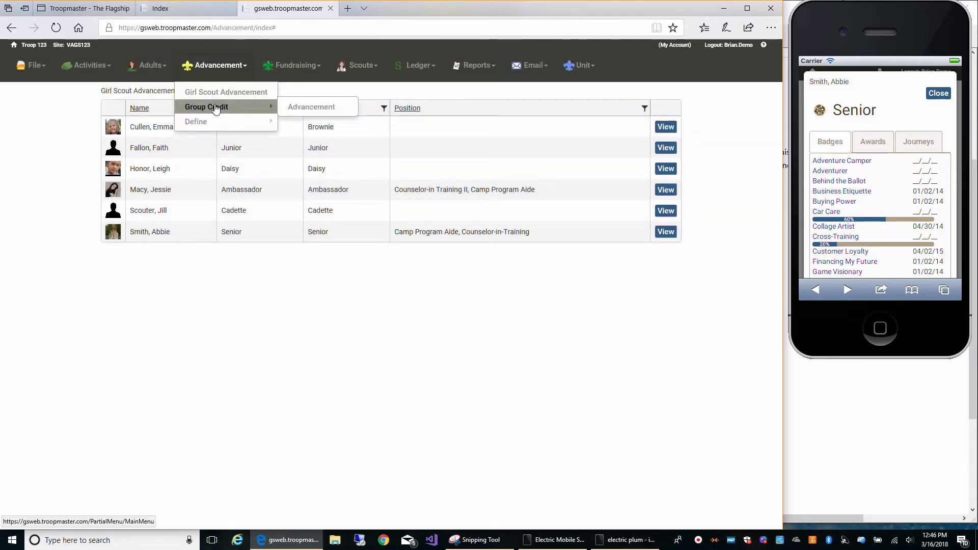
left_click(300, 109)
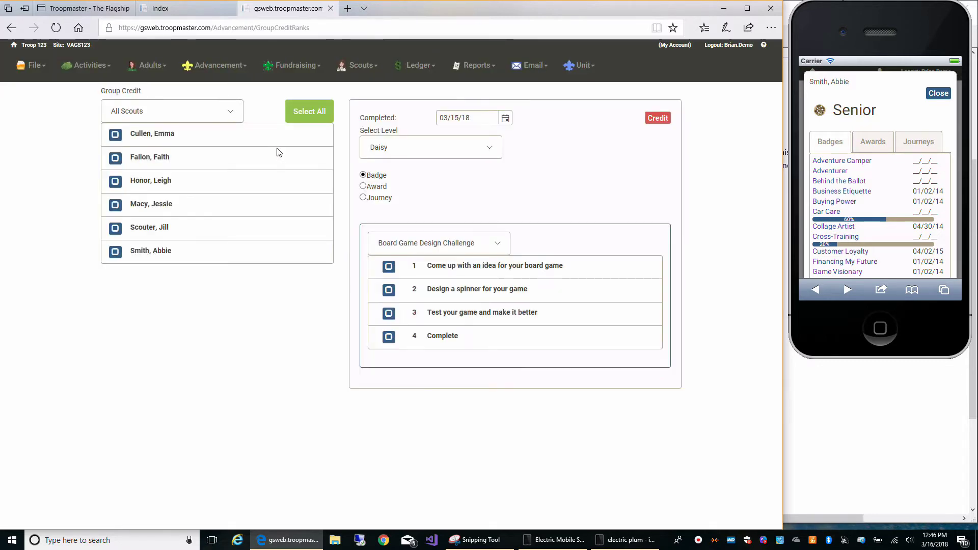
left_click(302, 115)
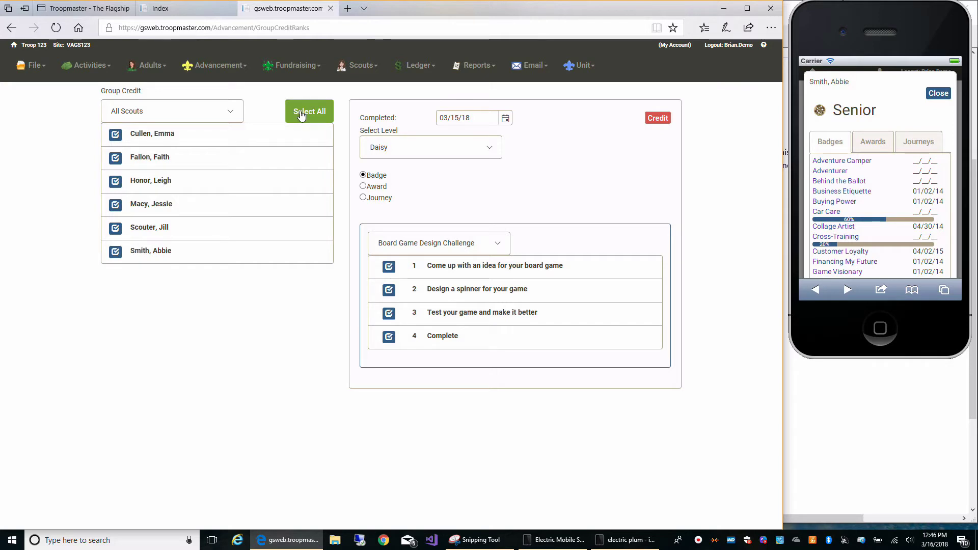
Clear the Daisy Board Game Design Challenge requirements and select only requirements 1 and 2.
left_click(389, 267)
left_click(389, 290)
left_click(389, 313)
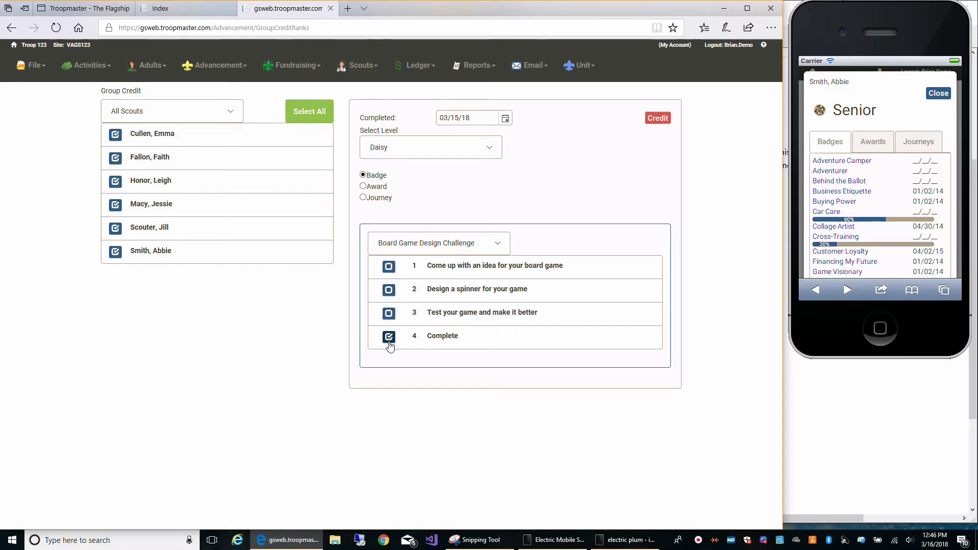
left_click(389, 339)
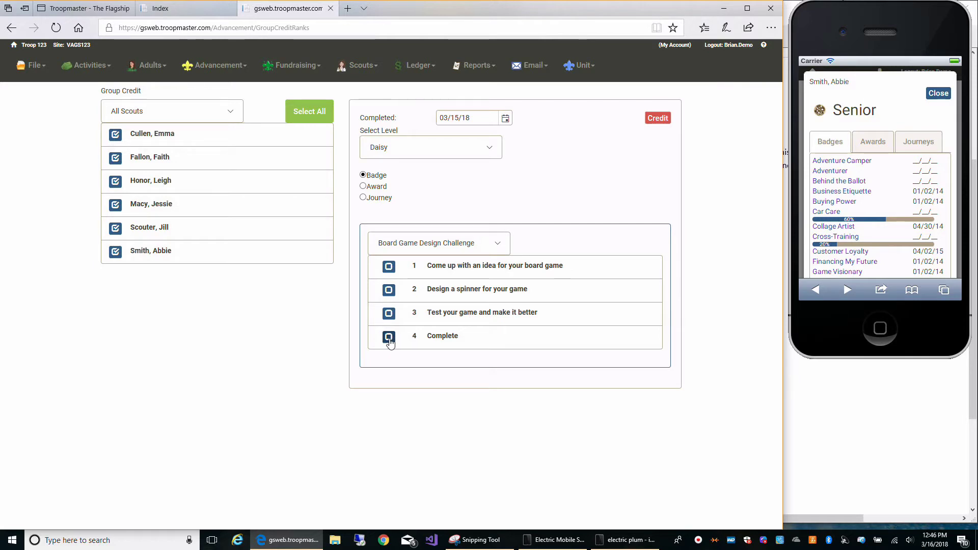
left_click(388, 290)
left_click(388, 266)
Change the group credit level to Brownie and select the first three requirements of the Brownie First Aid badge.
left_click(484, 152)
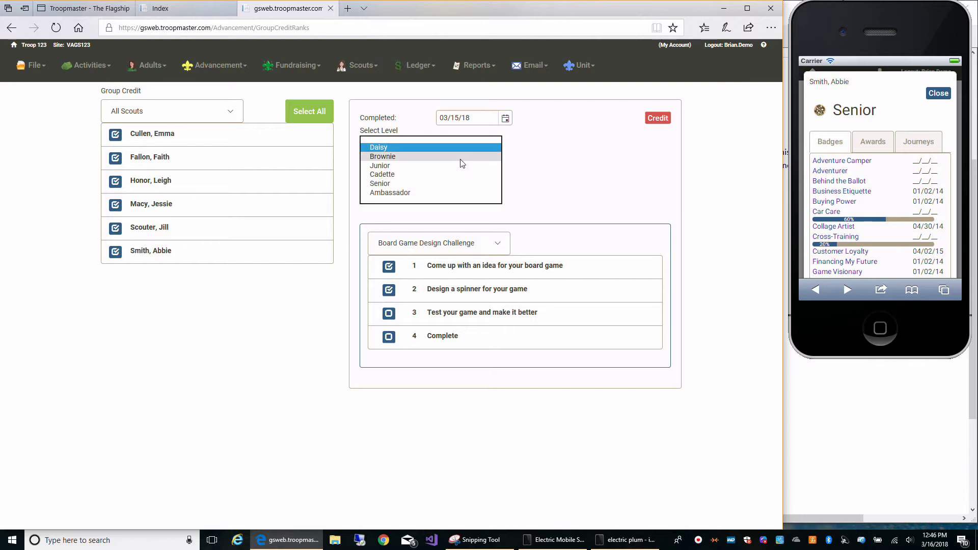
left_click(485, 156)
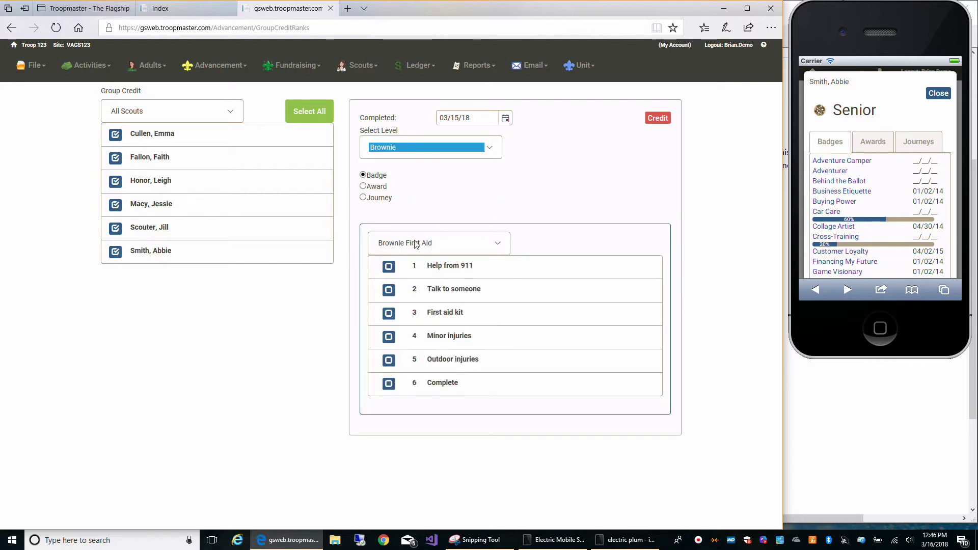
left_click(388, 269)
left_click(389, 290)
left_click(389, 313)
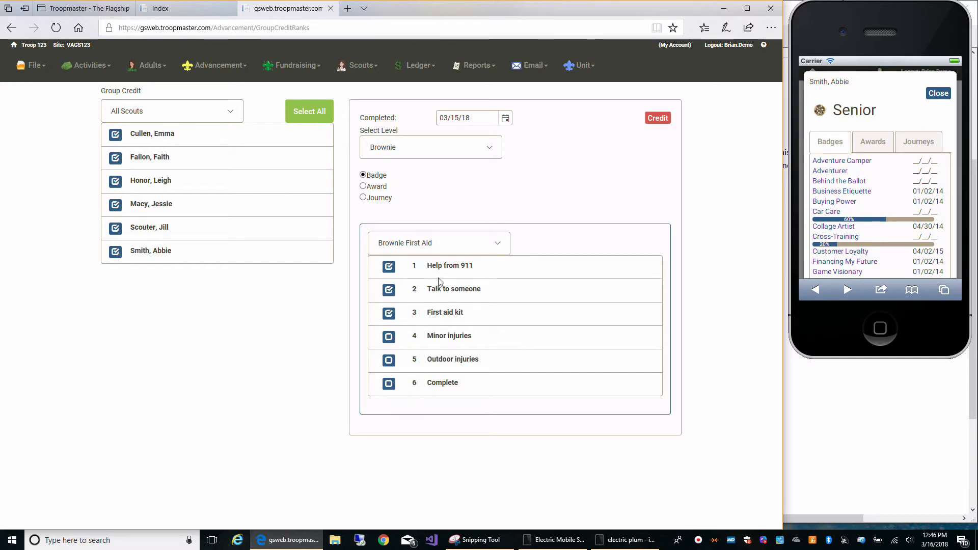
Look at the option for defining custom awards, then display the list of fundraisers.
left_click(229, 68)
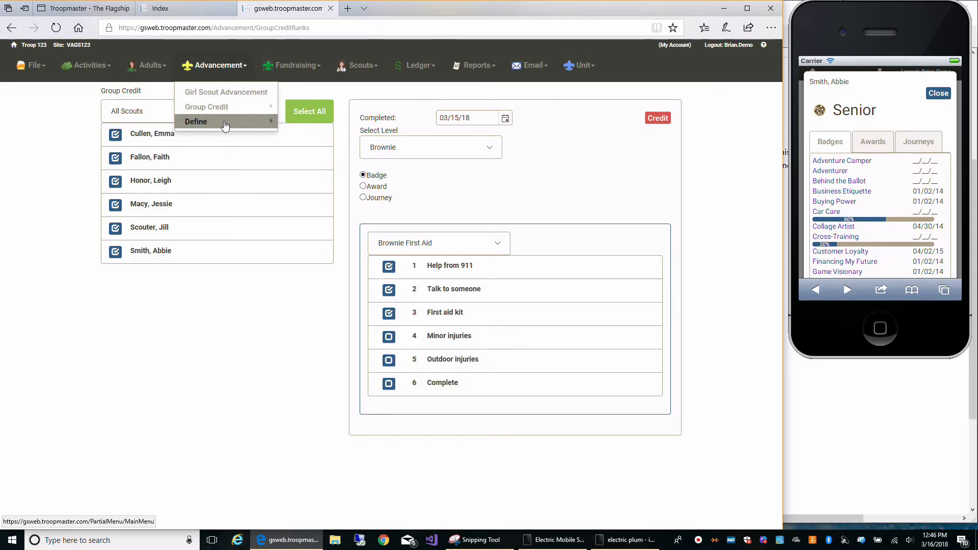
mouse_move(225, 126)
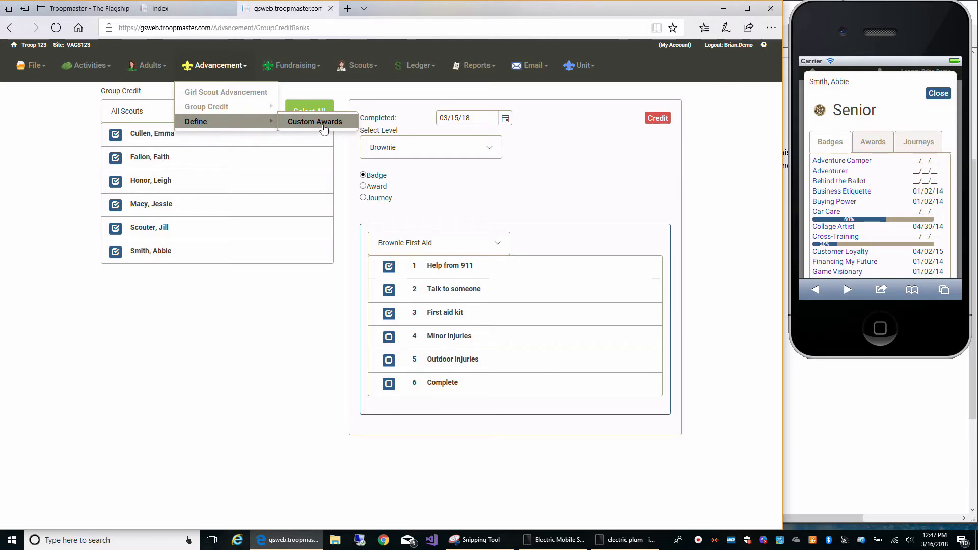
left_click(305, 70)
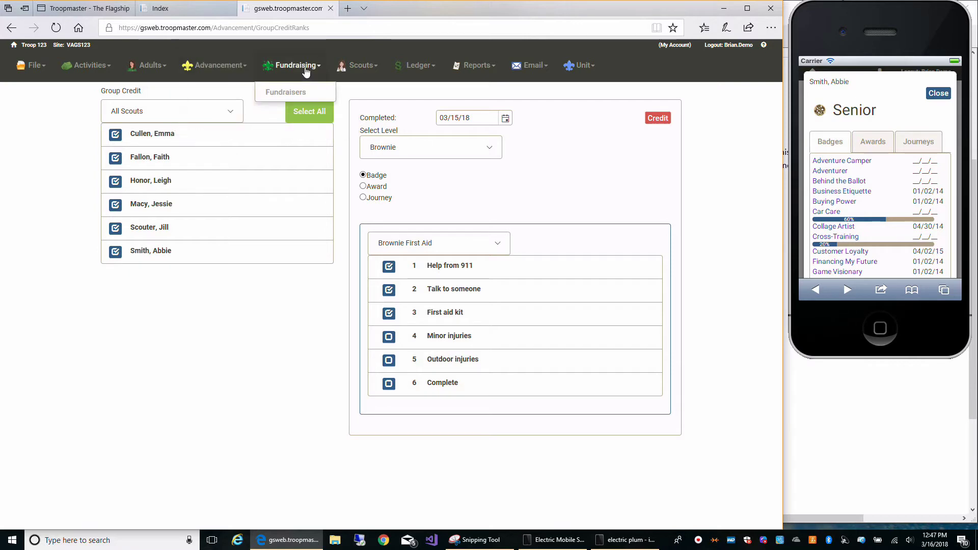
left_click(289, 94)
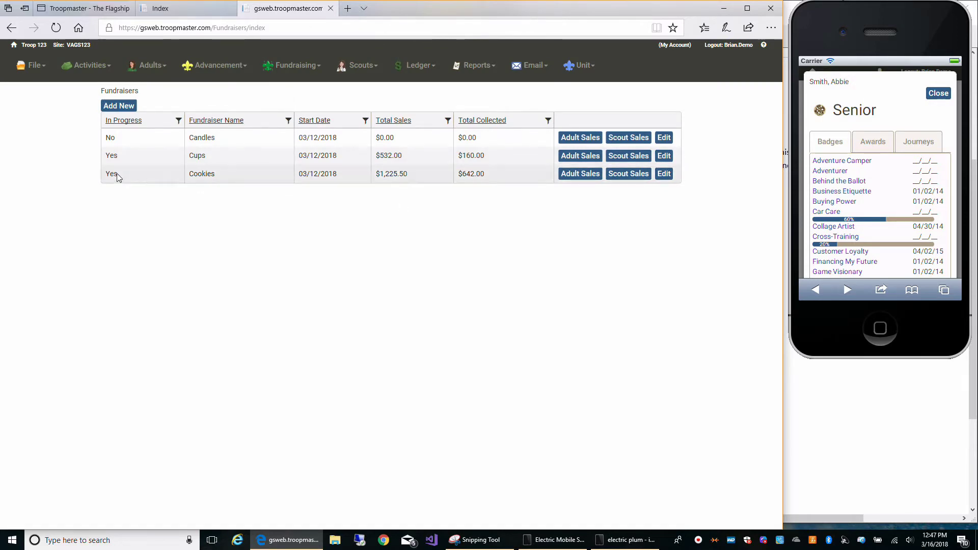
Review the Cookies fundraiser's products and prices, try adding an empty product row, and close without saving.
left_click(664, 174)
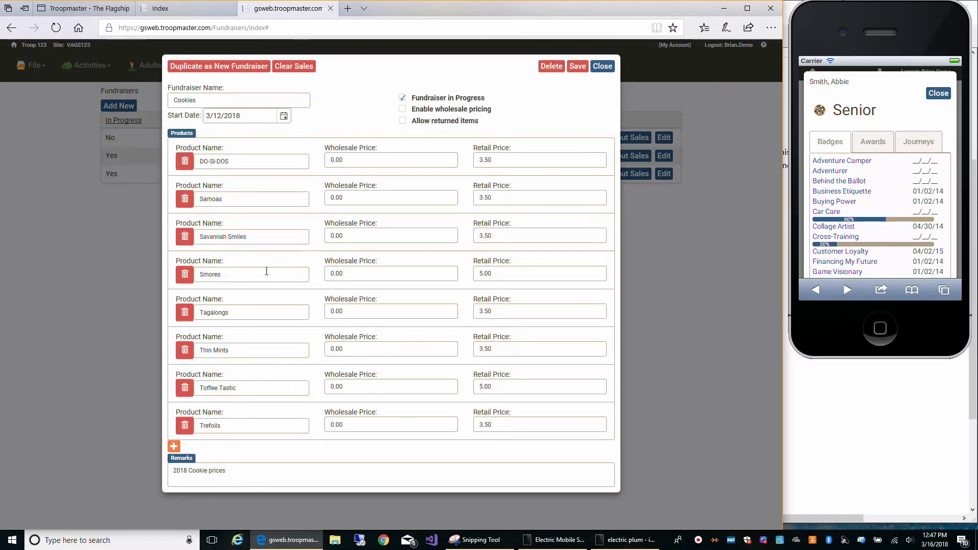
left_click(174, 446)
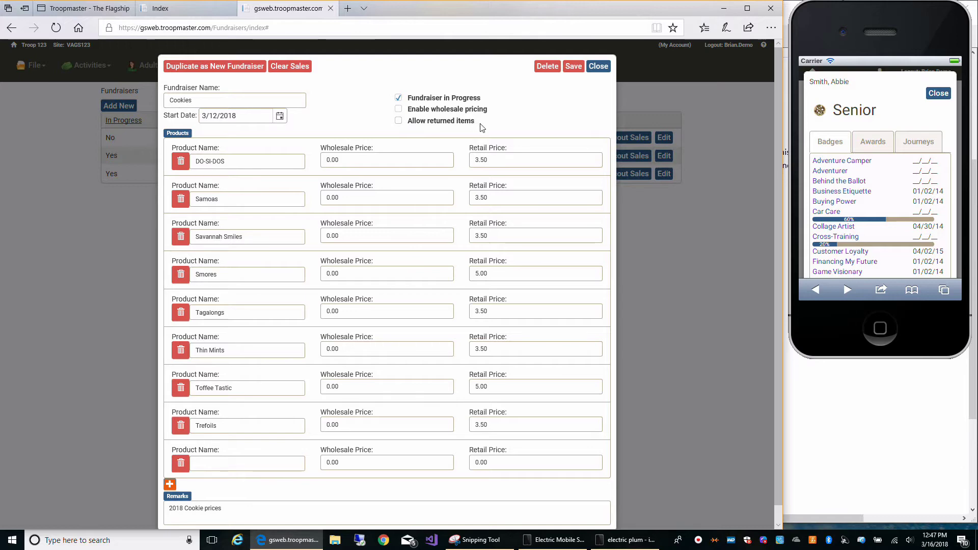
left_click(593, 70)
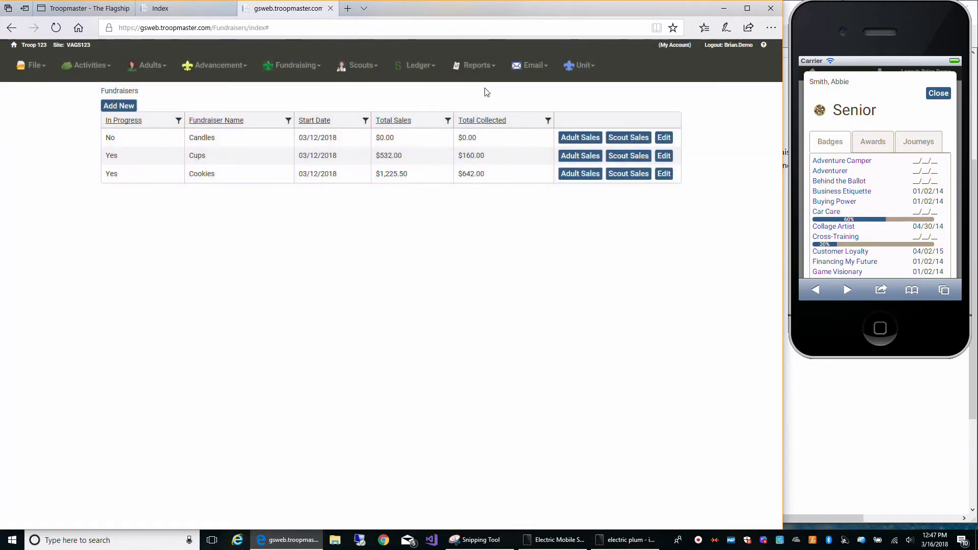
Open the Ambassador-level scout's sales for the Cookies fundraiser and view her payments and remarks.
left_click(619, 175)
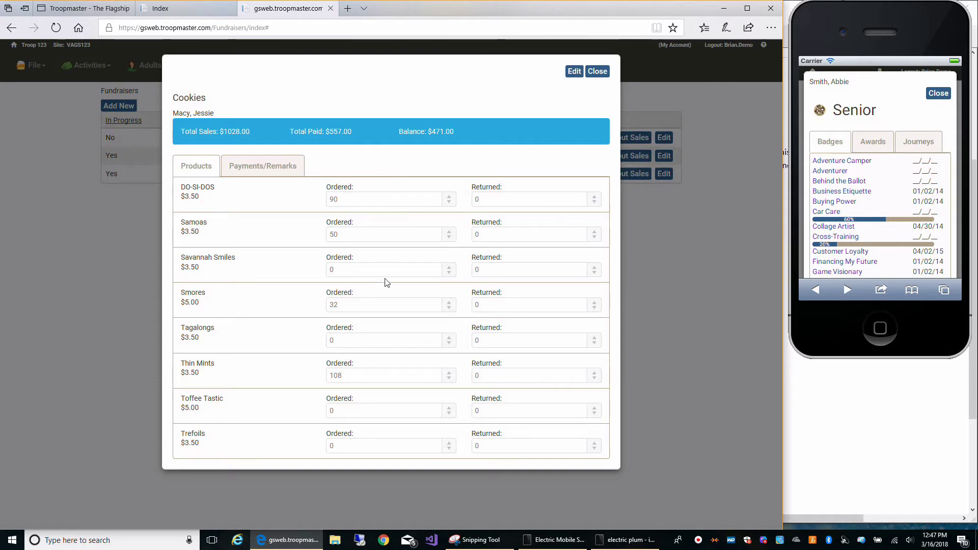
left_click(280, 167)
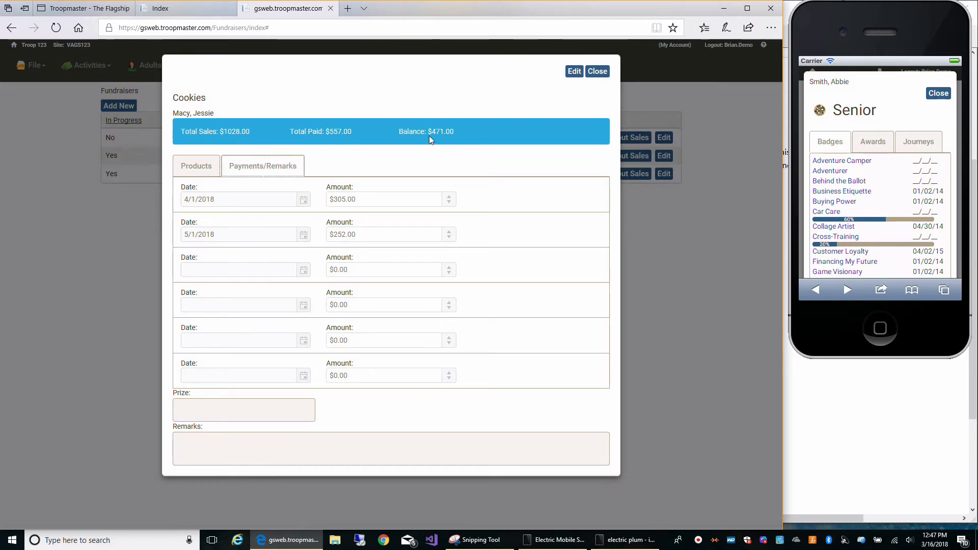
Close the Cookies scout sales and display the Scout Management list on the desktop site.
left_click(597, 72)
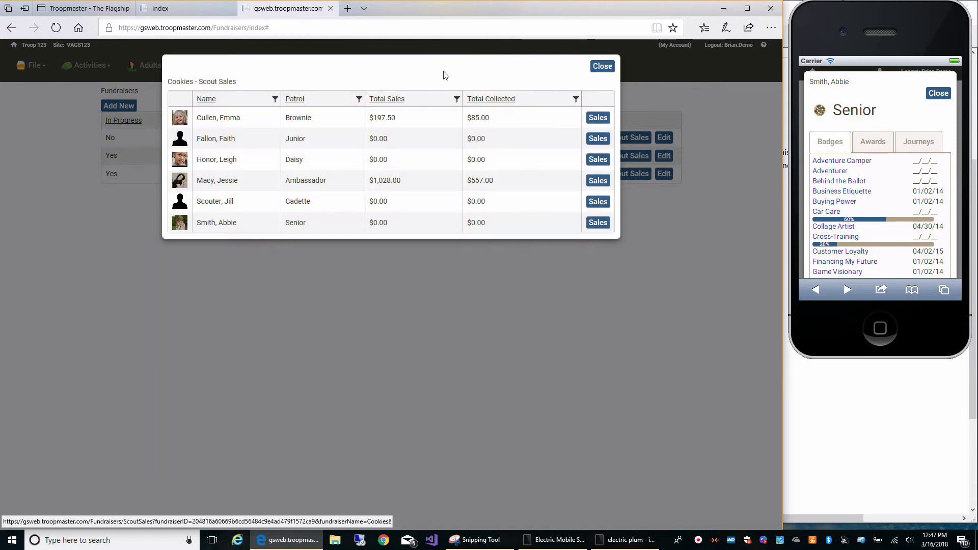
left_click(611, 66)
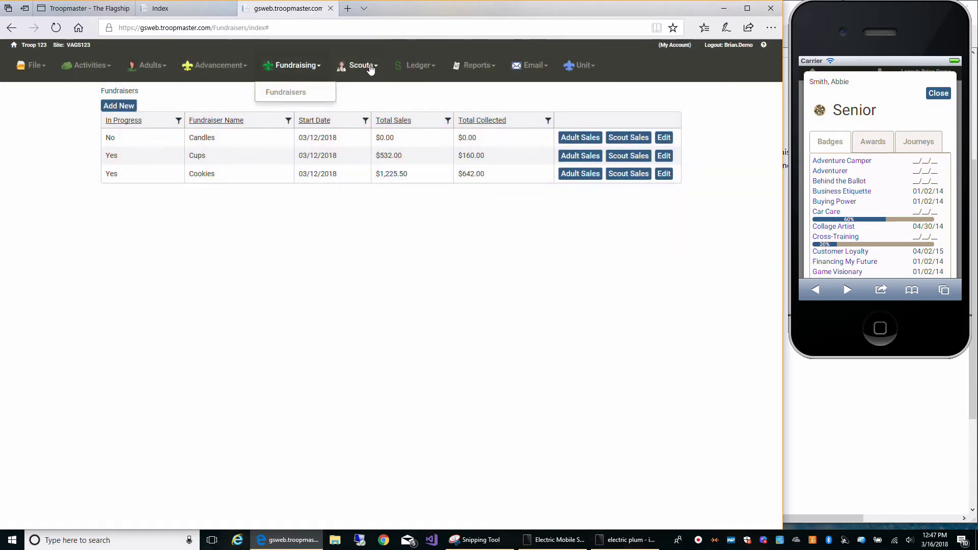
mouse_move(370, 69)
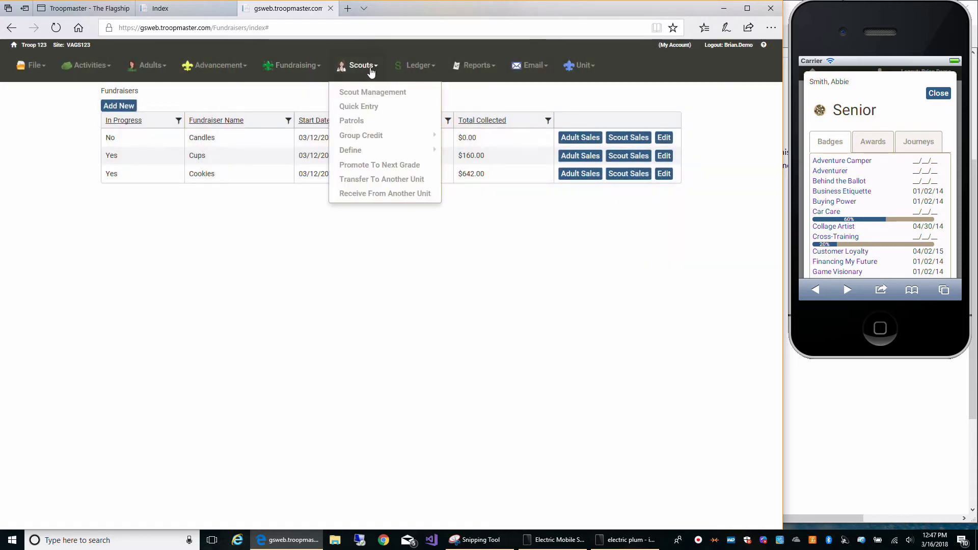
left_click(384, 137)
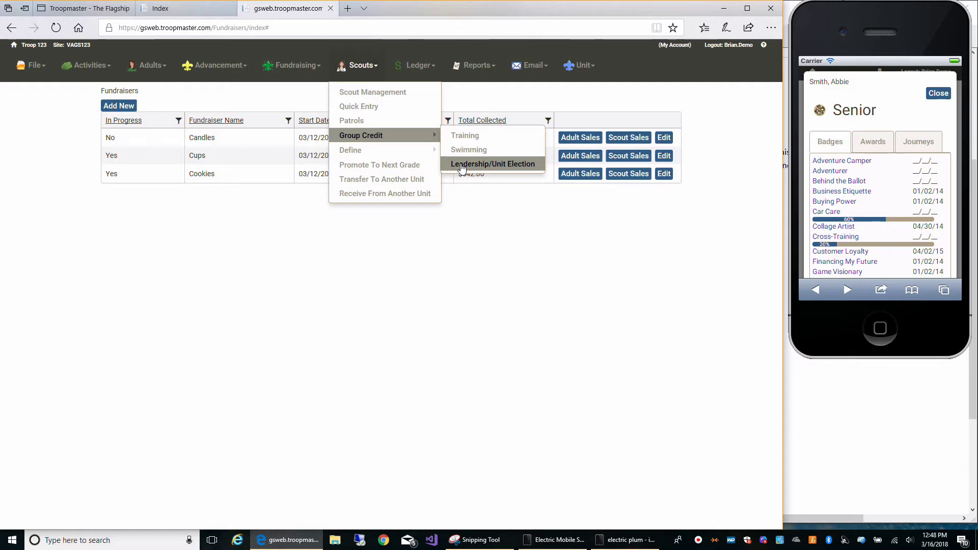
mouse_move(413, 154)
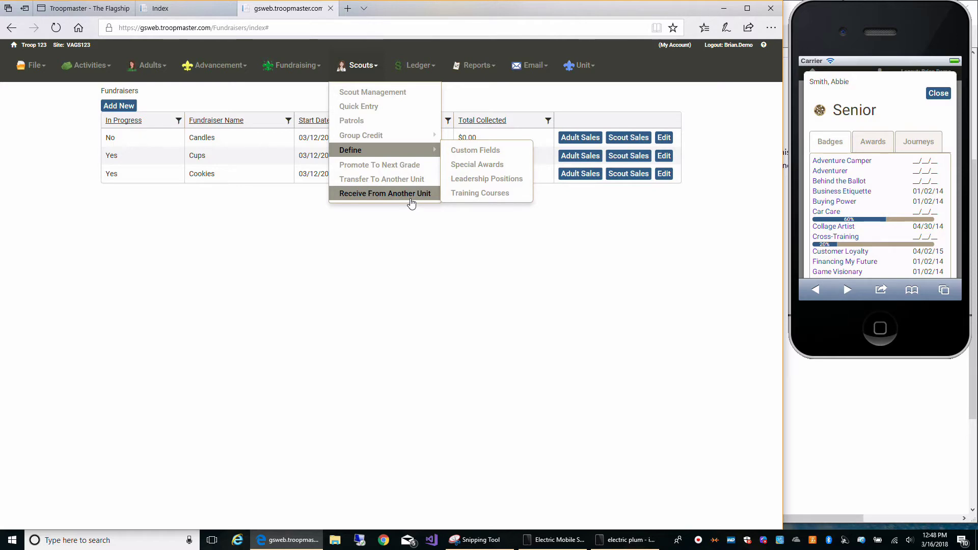
left_click(390, 96)
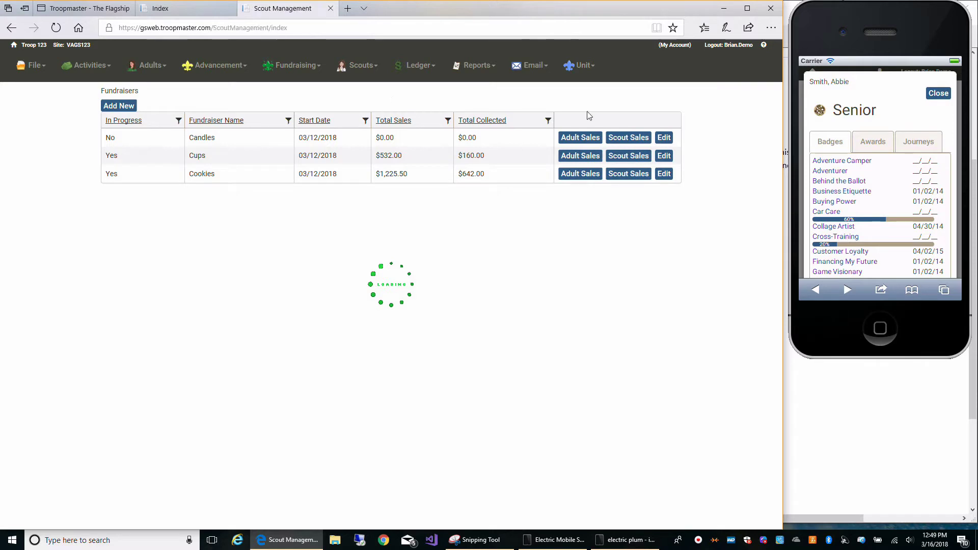
Return the phone simulator from the Senior badges to its main menu and open the Senior-level scout's record on the desktop.
left_click(938, 94)
left_click(939, 94)
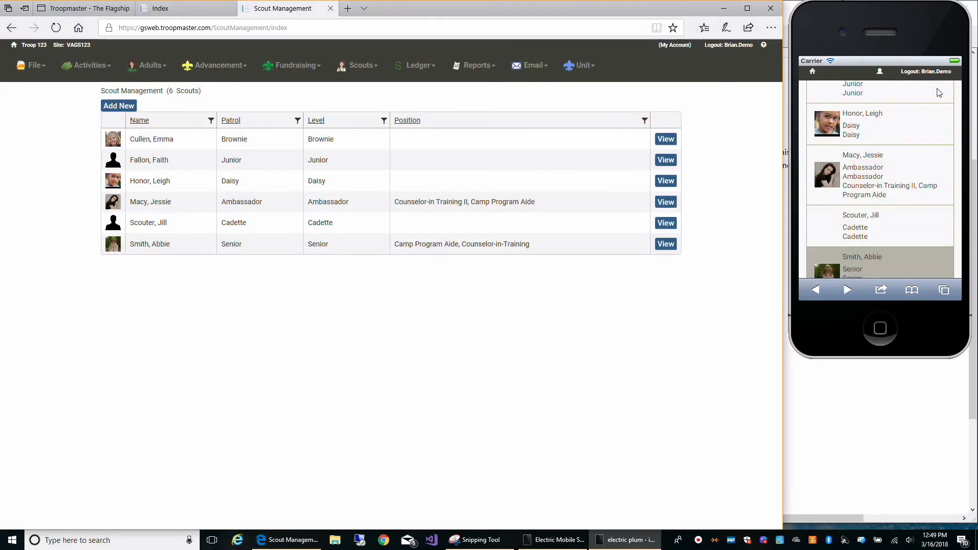
left_click(813, 74)
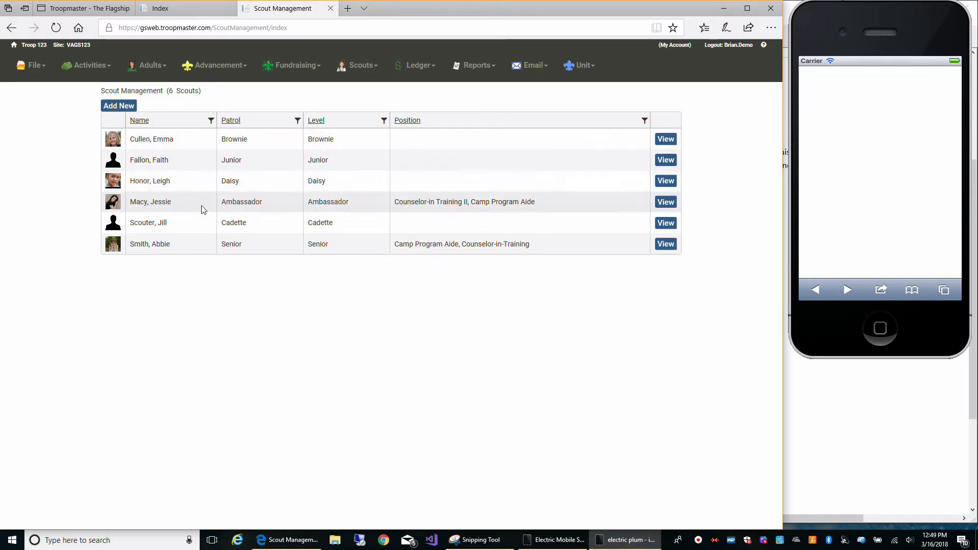
left_click(666, 244)
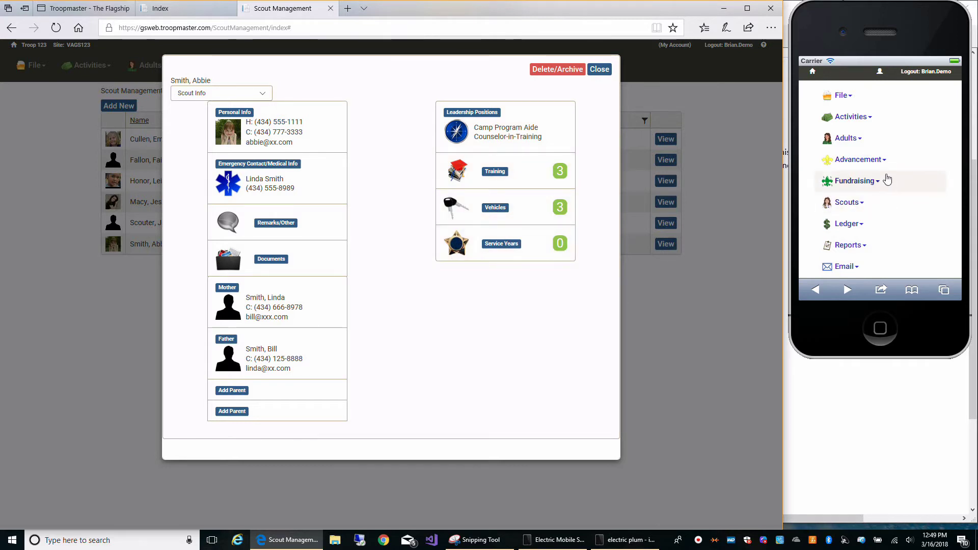
Open the same Senior-level scout's record through Scout Management on the phone and look over its sections.
left_click(850, 206)
left_click(869, 227)
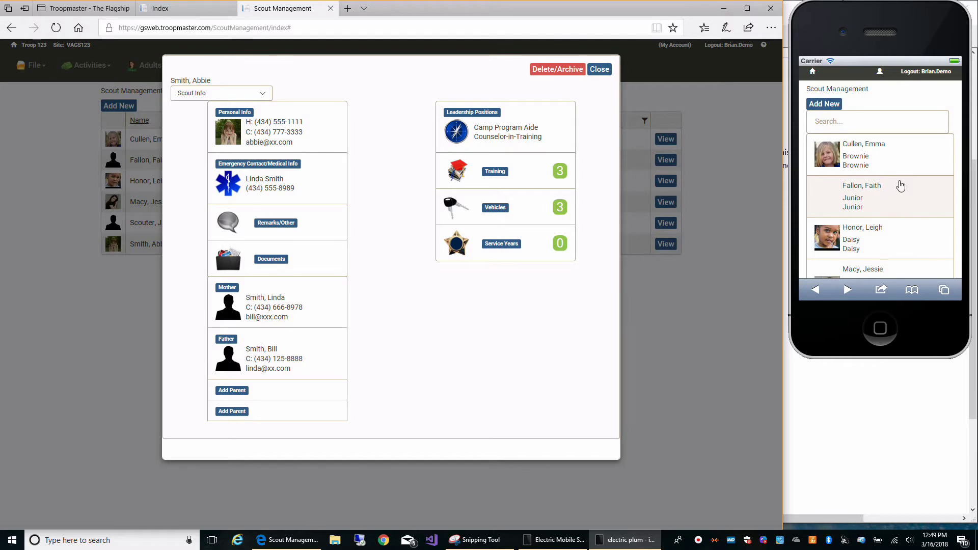
scroll(940, 146, "down", 3)
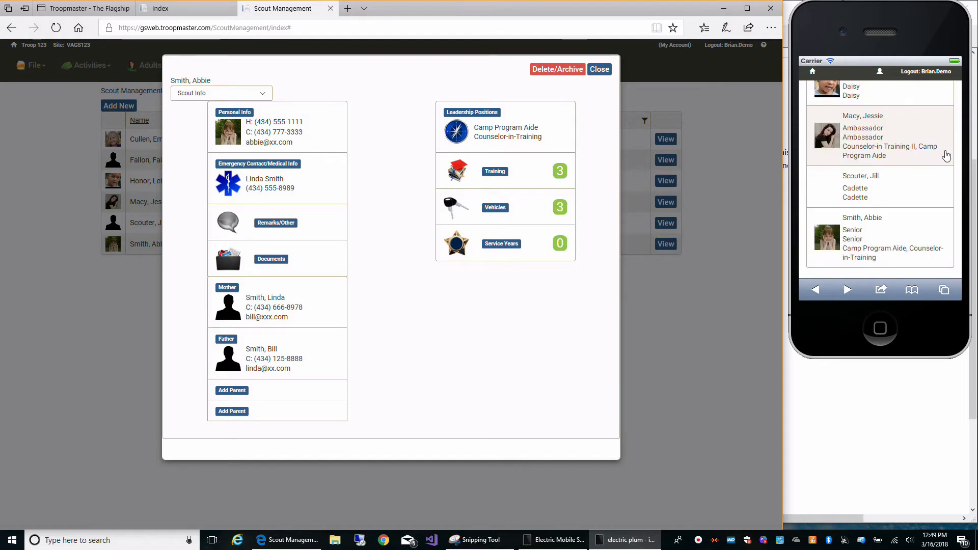
left_click(915, 242)
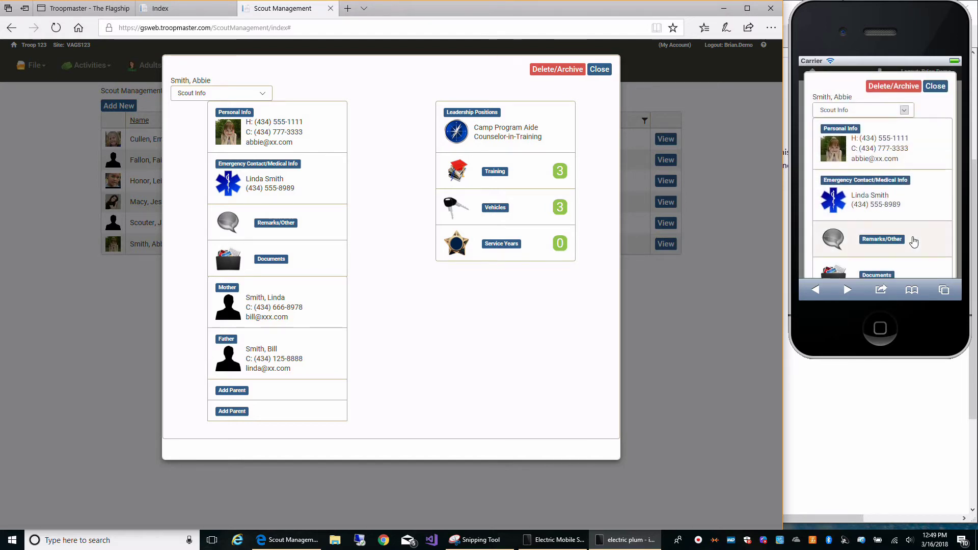
scroll(925, 174, "down", 6)
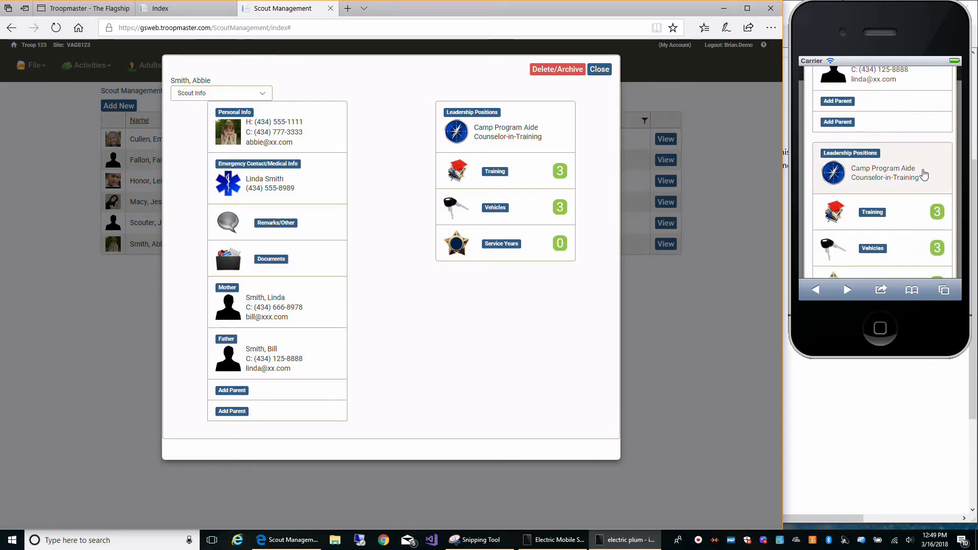
scroll(923, 175, "up", 10)
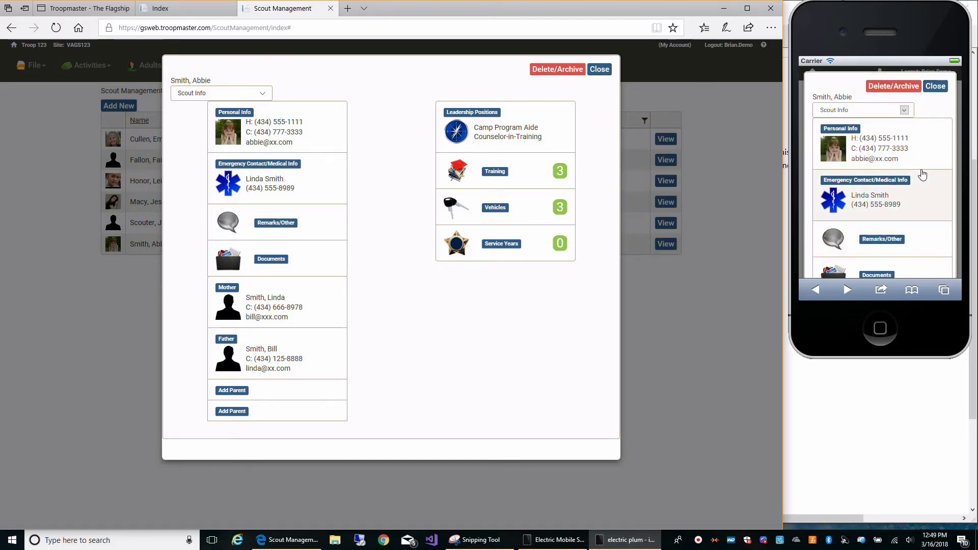
Review the Senior-level scout's personal info and its edit form on the desktop, and close the record without changes.
left_click(304, 125)
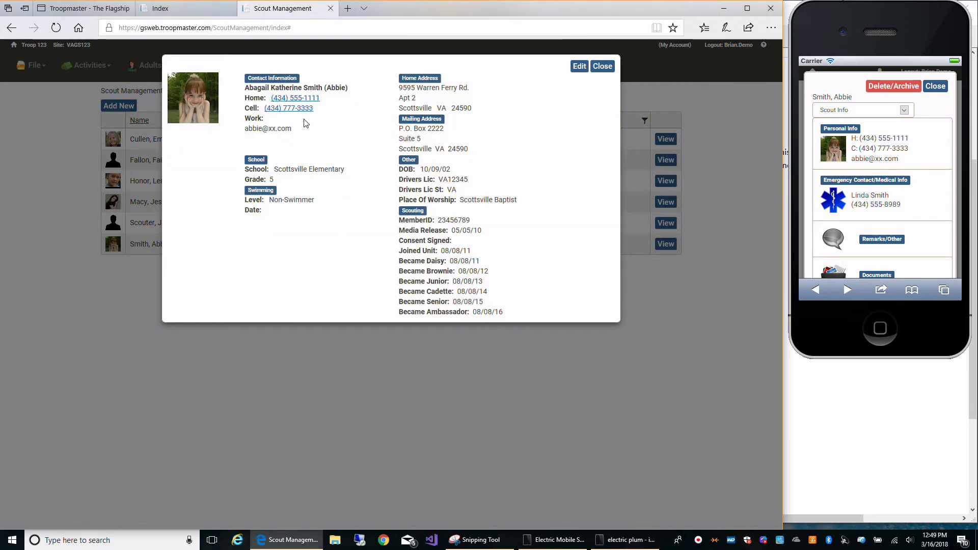
left_click(580, 67)
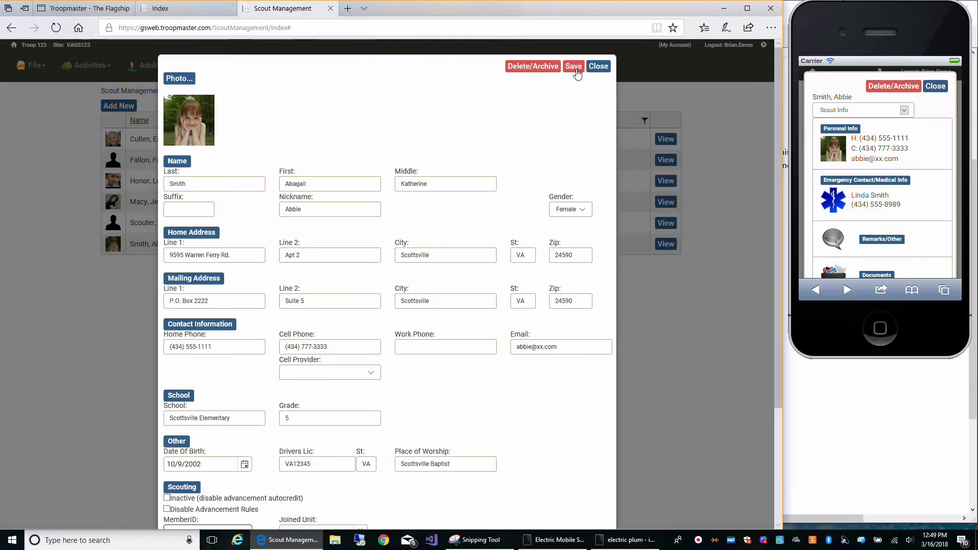
scroll(437, 123, "down", 3)
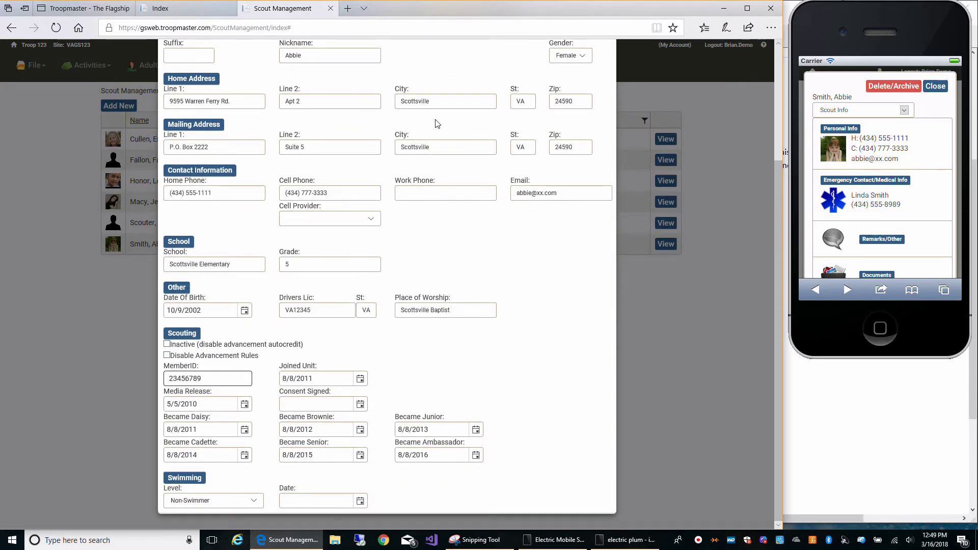
scroll(436, 123, "up", 5)
left_click(596, 71)
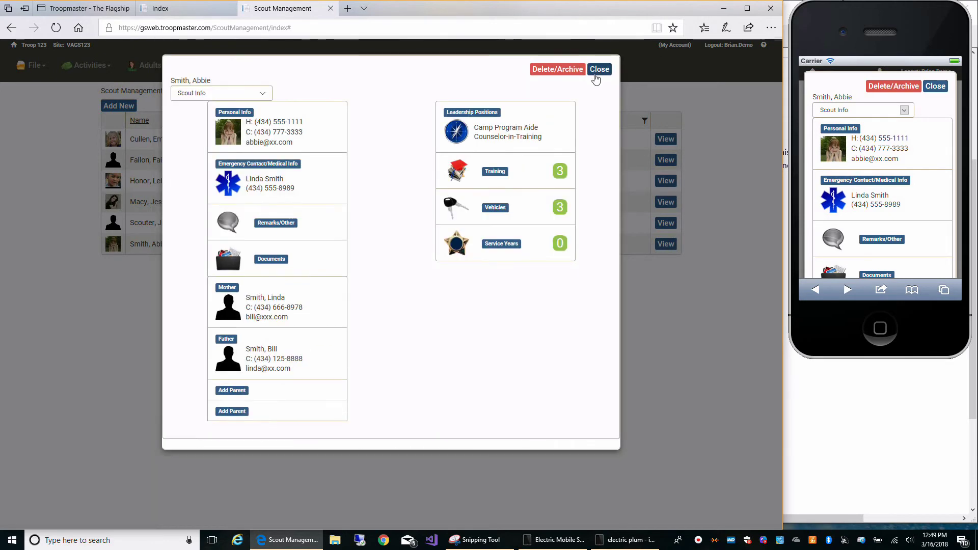
left_click(592, 69)
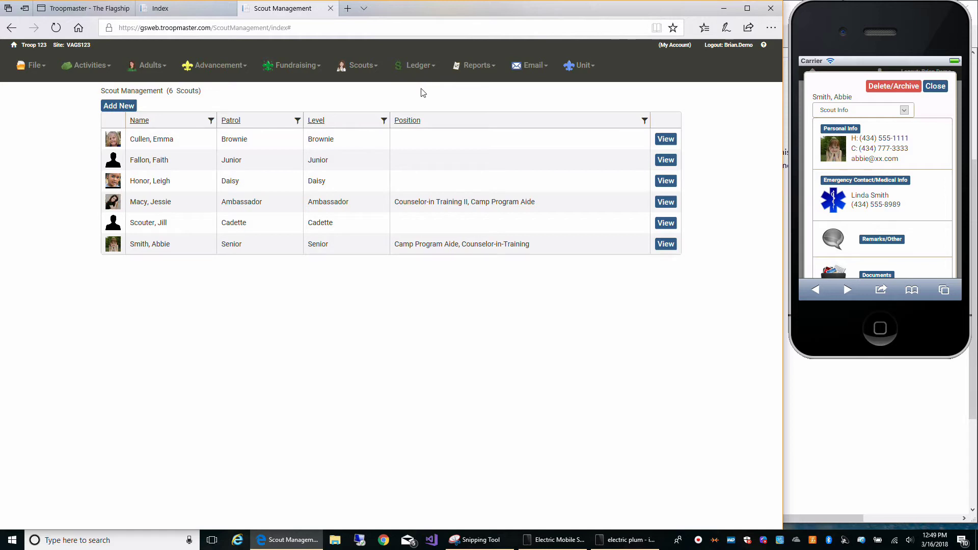
Look over the Activities and Adults report choices and open the Badge Details report setup from the advancement reports.
left_click(483, 73)
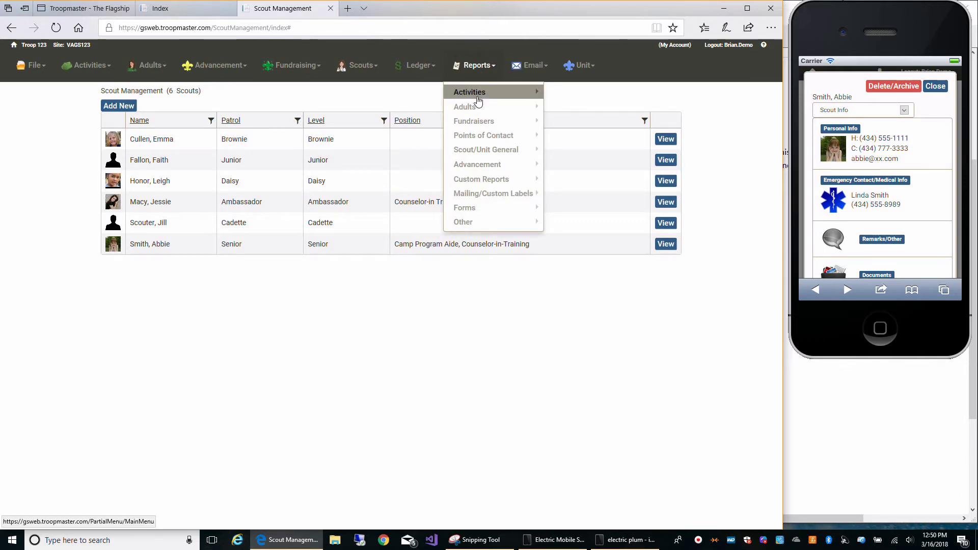
mouse_move(478, 98)
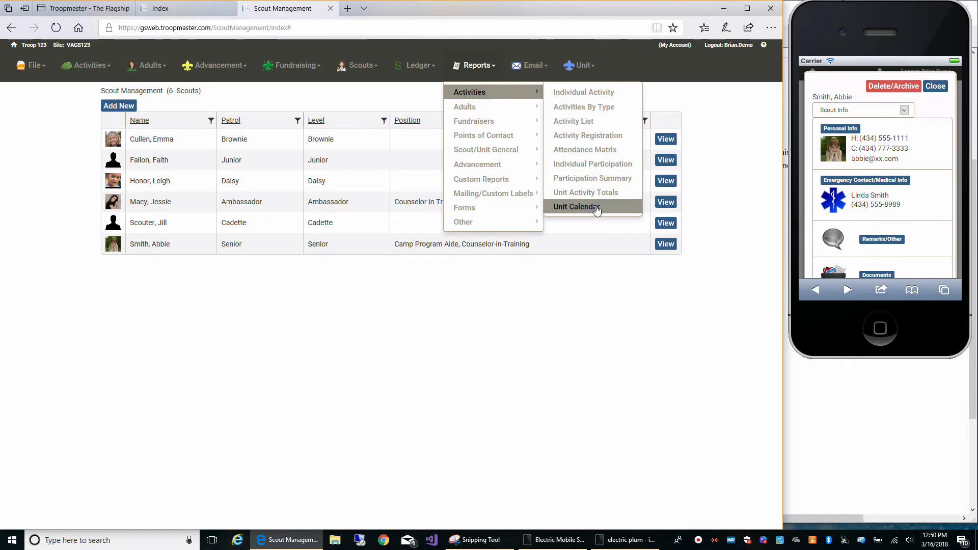
mouse_move(510, 113)
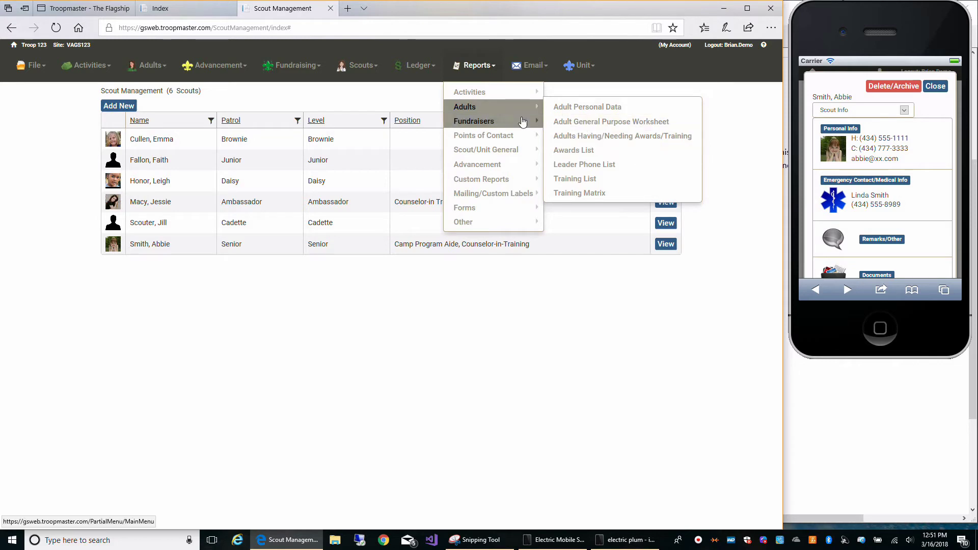
left_click(500, 166)
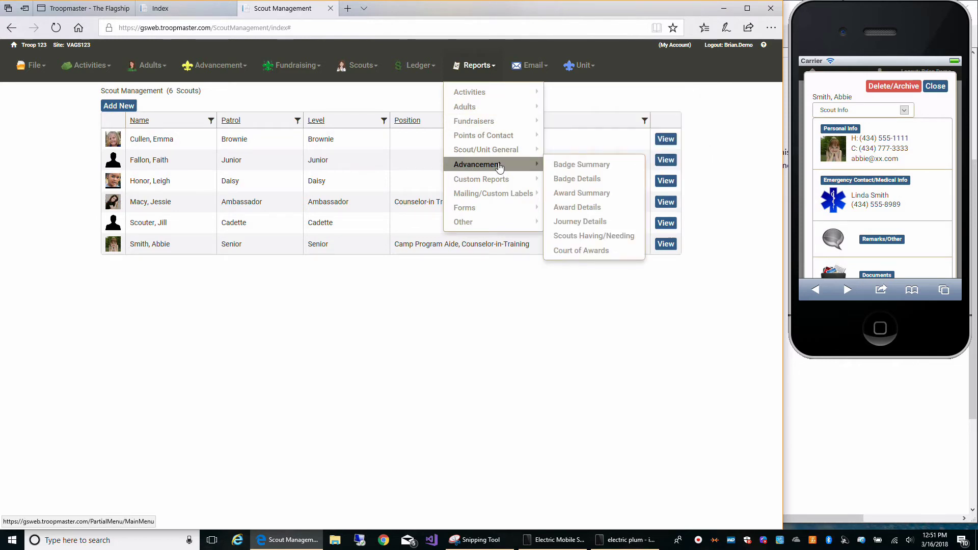
left_click(593, 179)
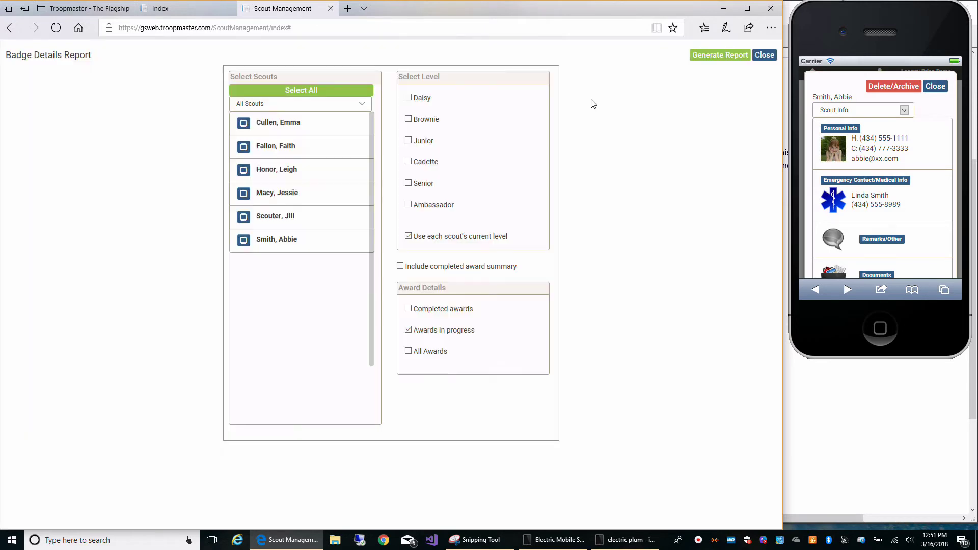
Select all scouts and generate the Badge Details report with the All Awards option.
left_click(292, 94)
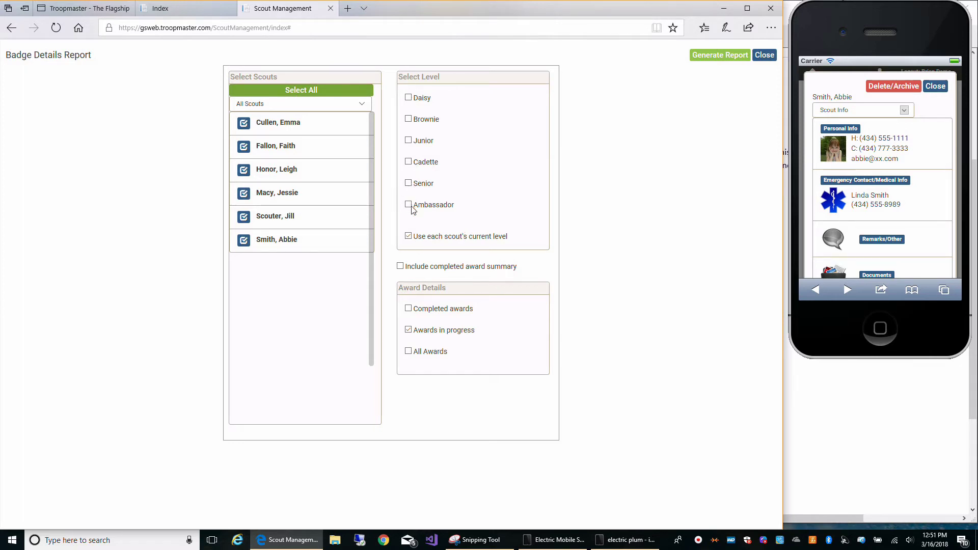
left_click(408, 309)
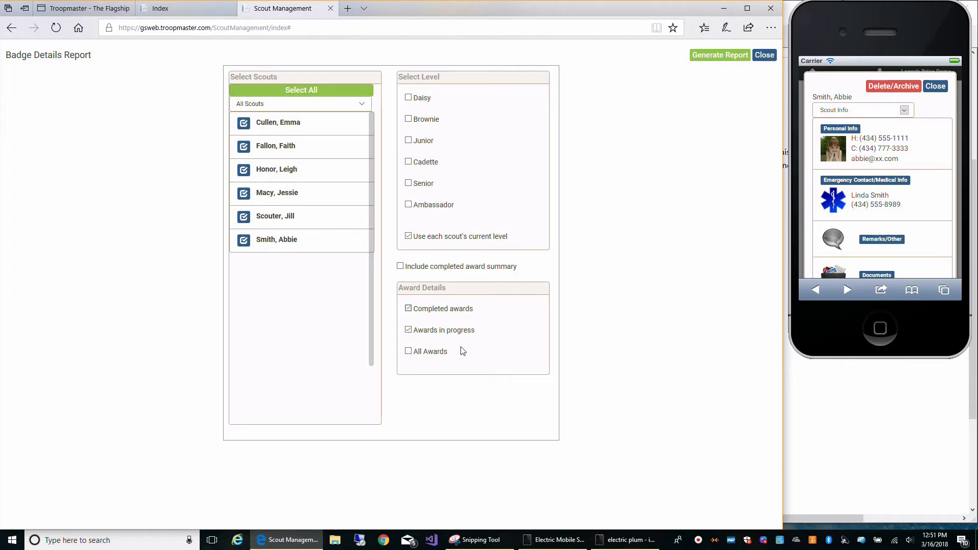
left_click(407, 353)
left_click(714, 57)
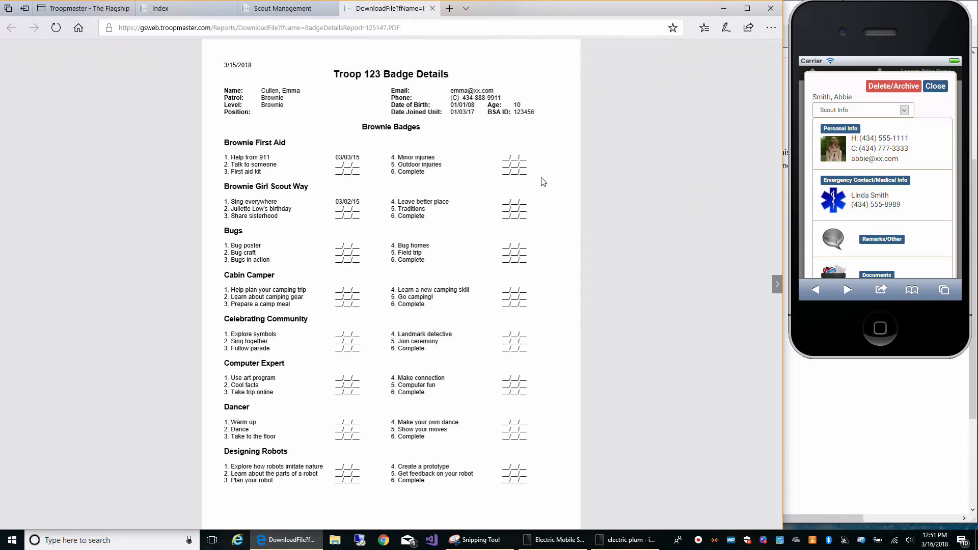
Page through the scout's Brownie badge requirements in the generated PDF and close the report.
scroll(459, 193, "down", 1)
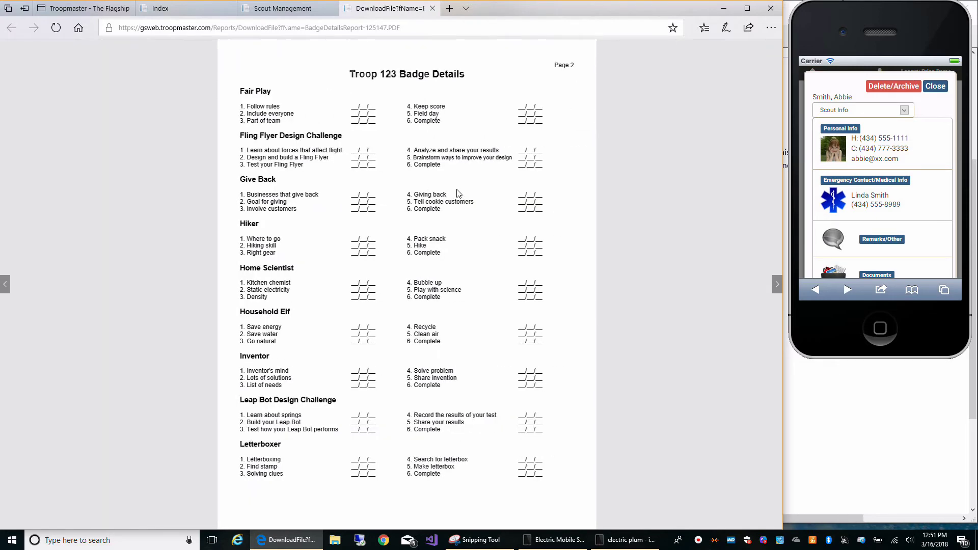
scroll(459, 193, "down", 1)
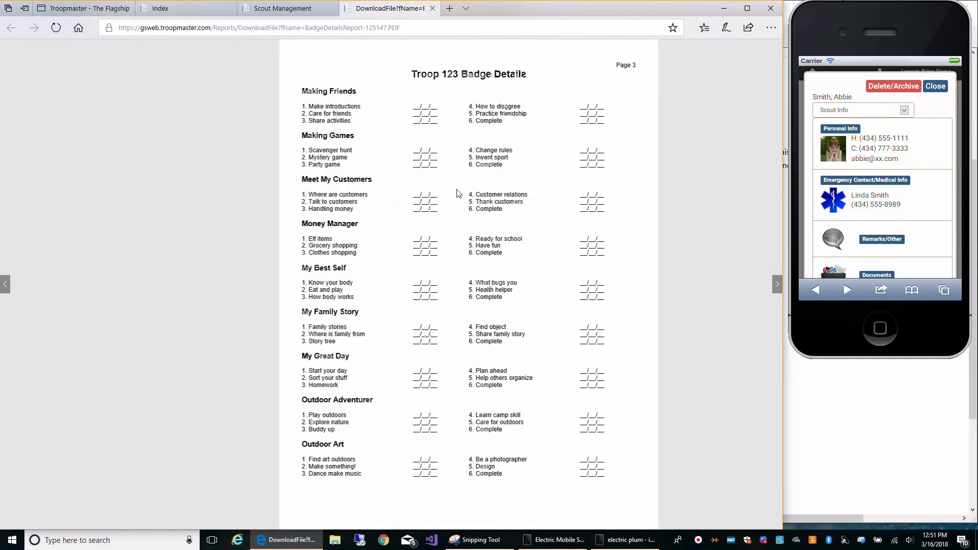
scroll(459, 193, "down", 1)
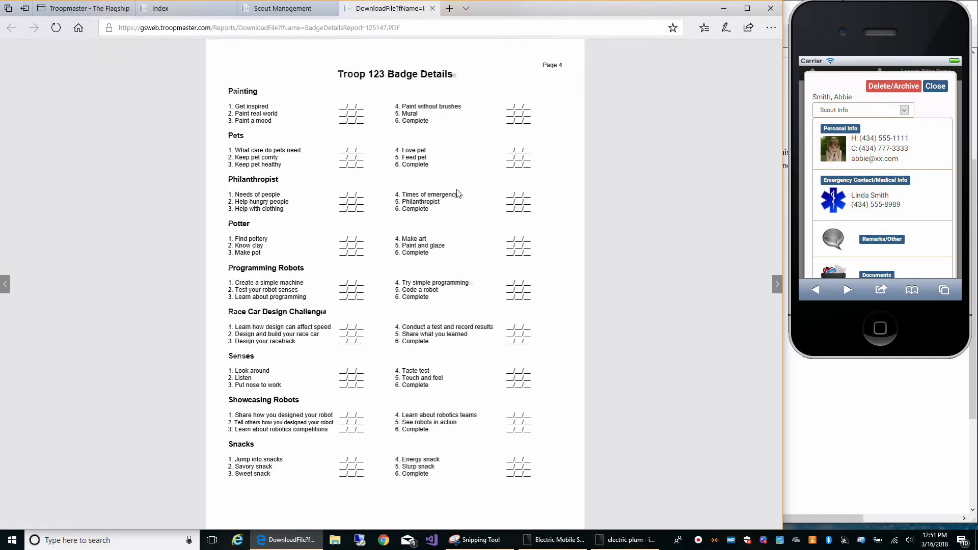
scroll(457, 193, "down", 2)
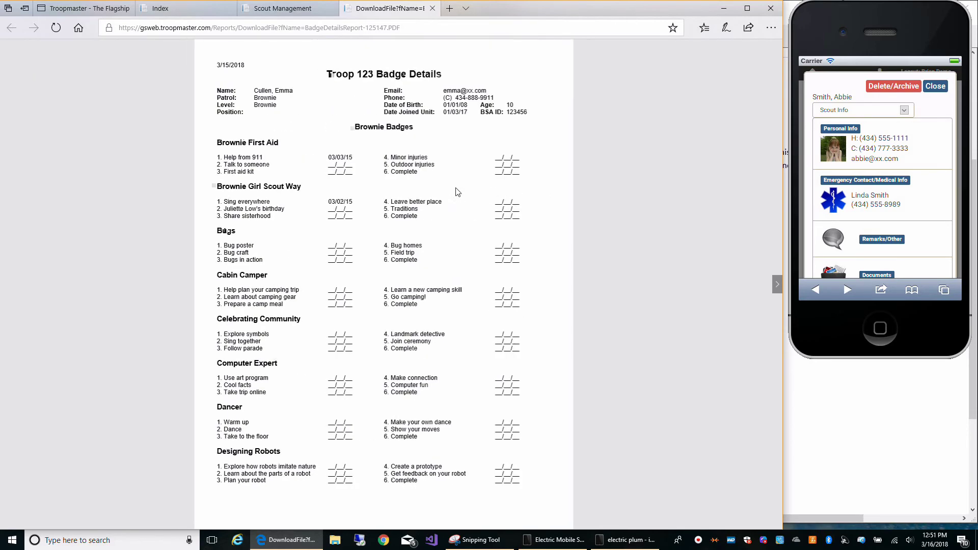
left_click(432, 8)
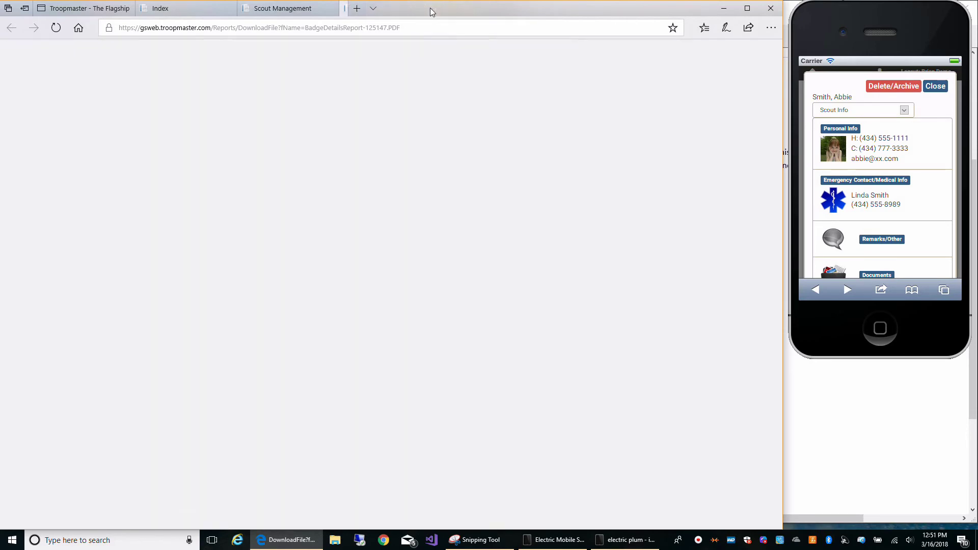
Regenerate the Badge Details report for only completed awards and awards in progress, view it and close the PDF.
left_click(410, 334)
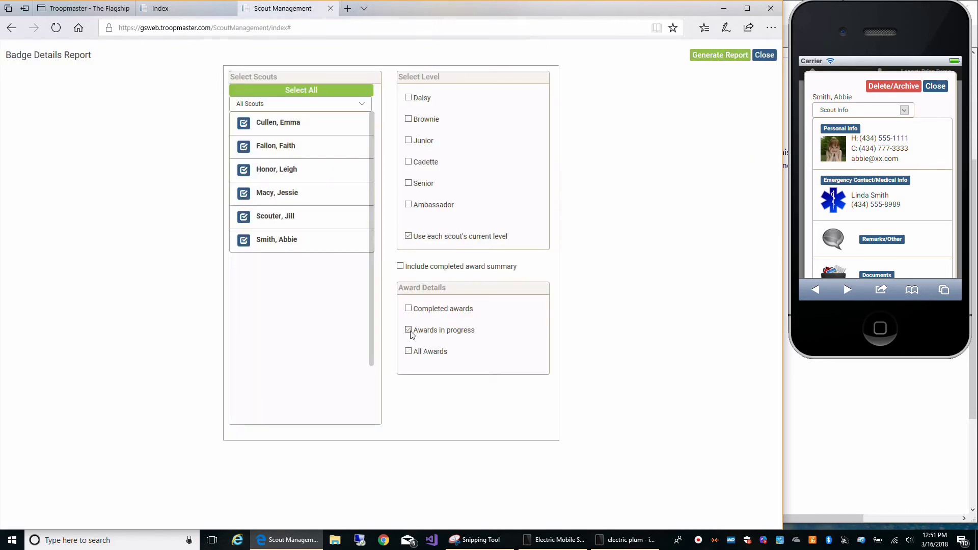
left_click(707, 57)
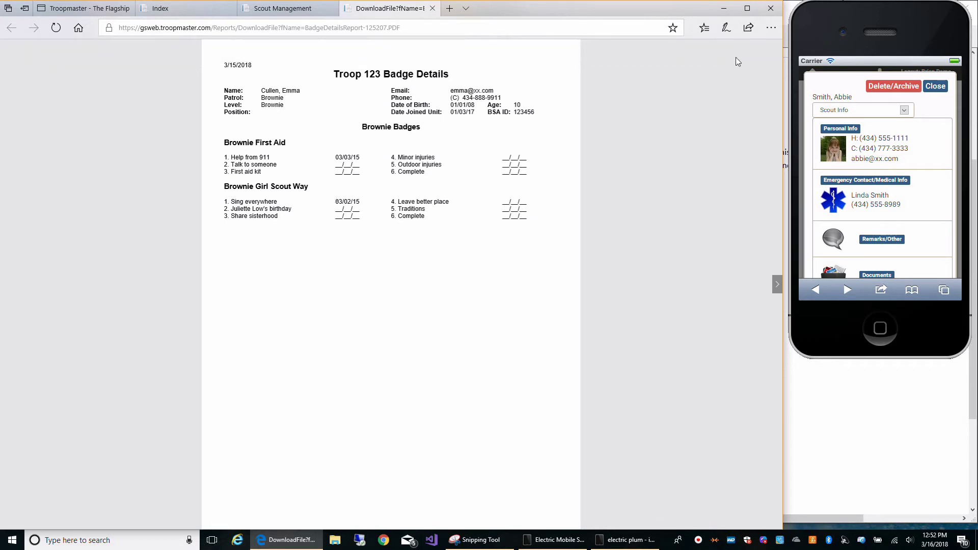
left_click(432, 8)
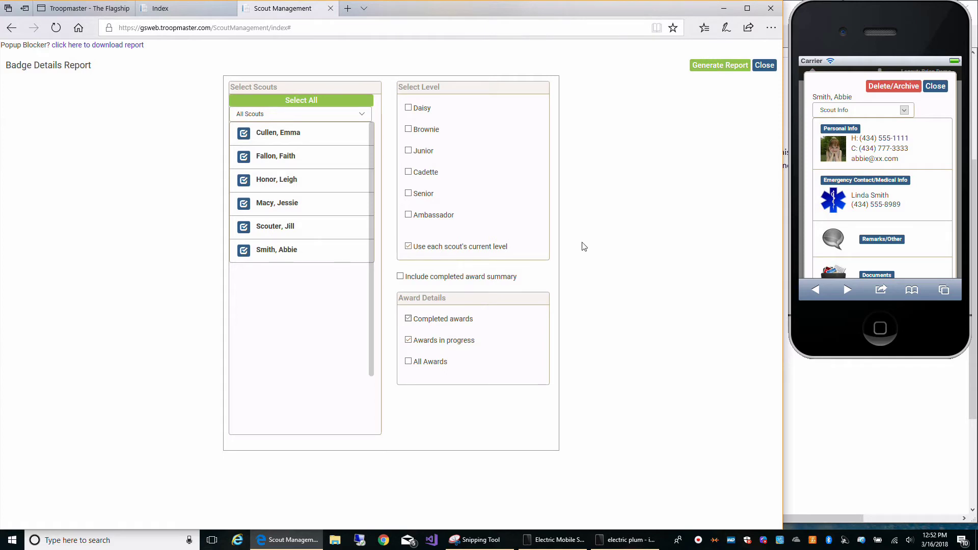
Generate the Badge Details report for each scout's current level, review the badge pages scout by scout, and close the report and its setup.
left_click(721, 63)
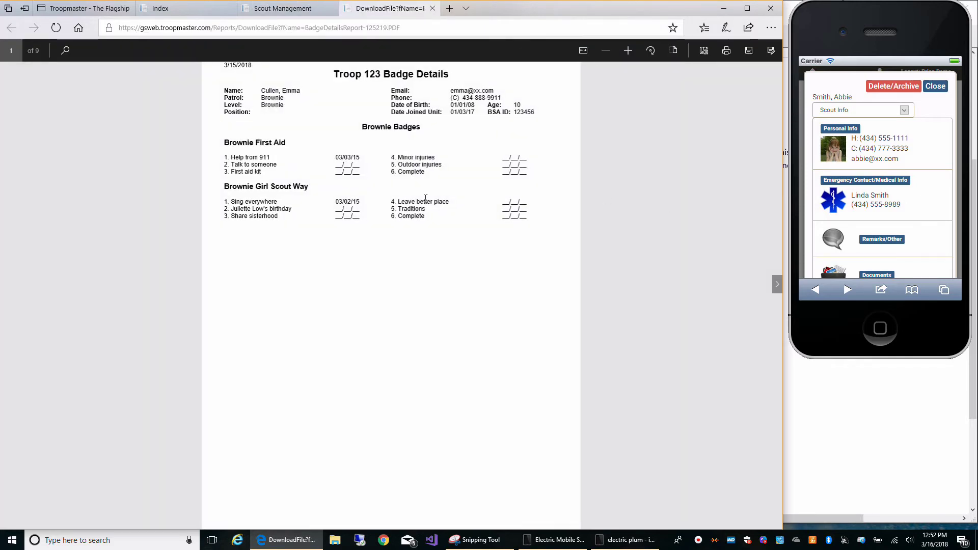
scroll(417, 201, "down", 2)
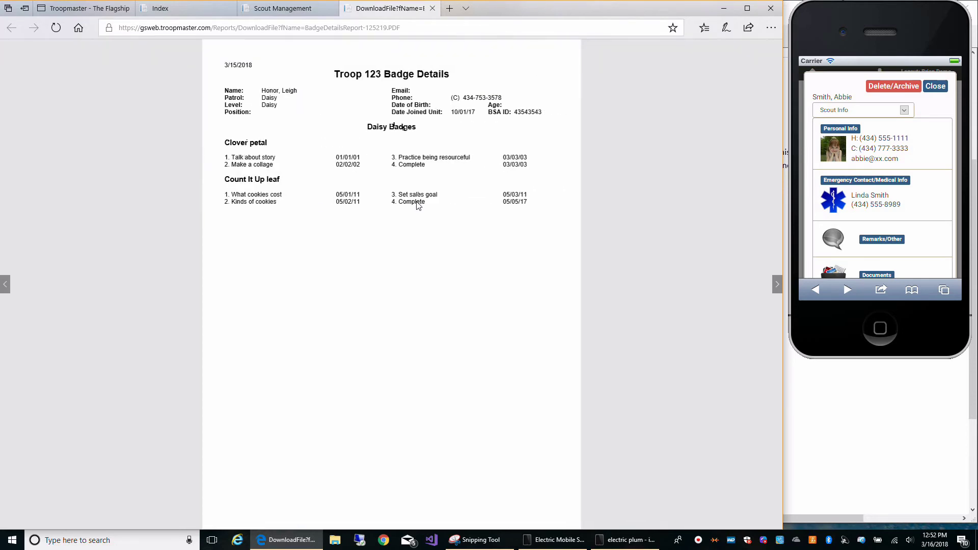
scroll(417, 204, "down", 1)
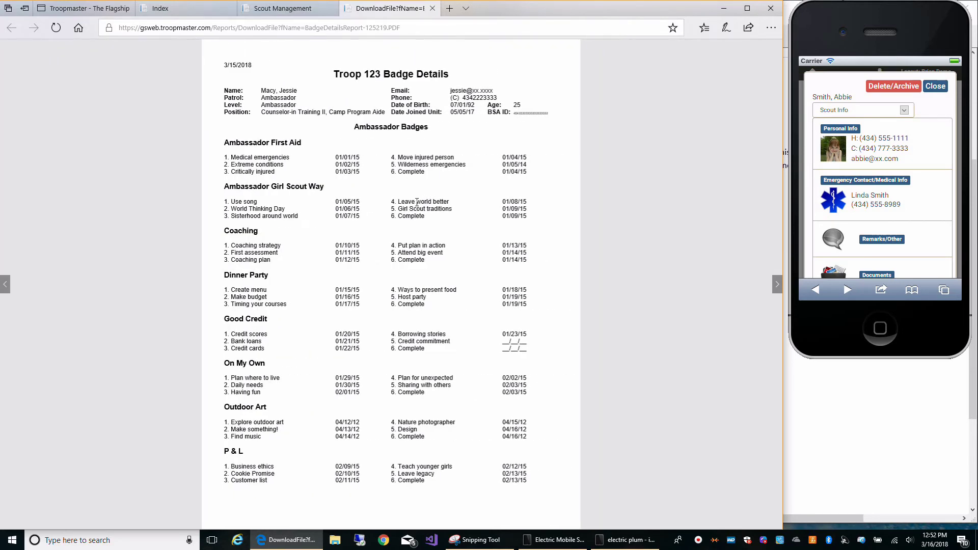
scroll(417, 202, "down", 1)
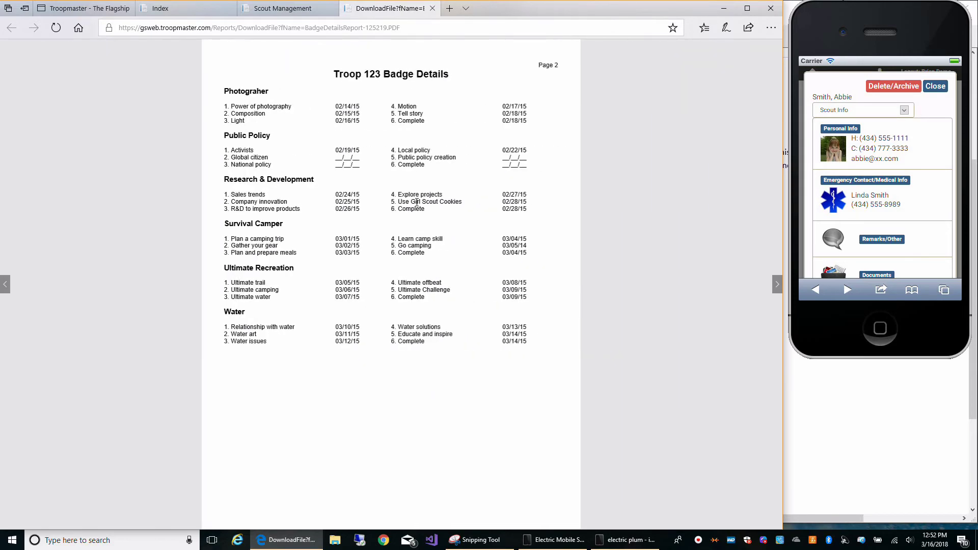
scroll(417, 202, "down", 1)
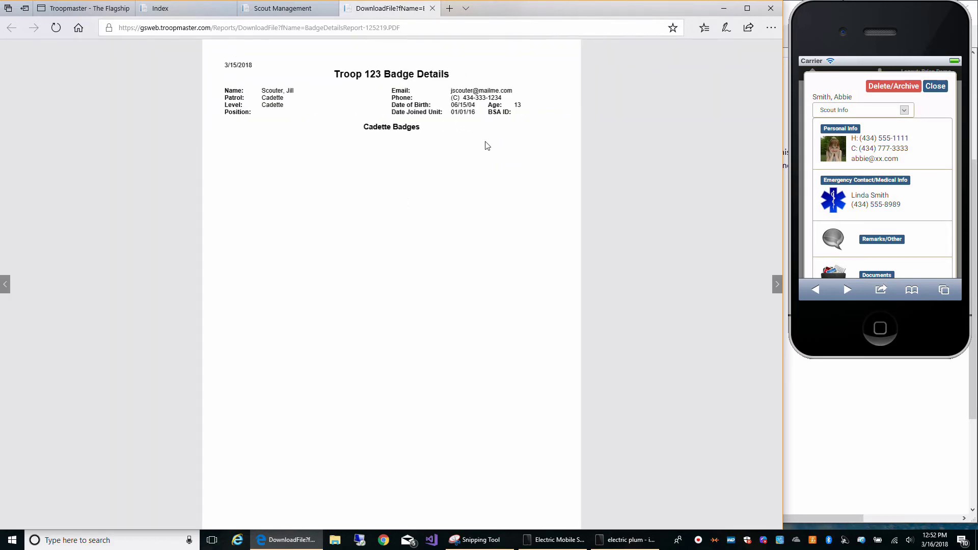
scroll(441, 155, "down", 1)
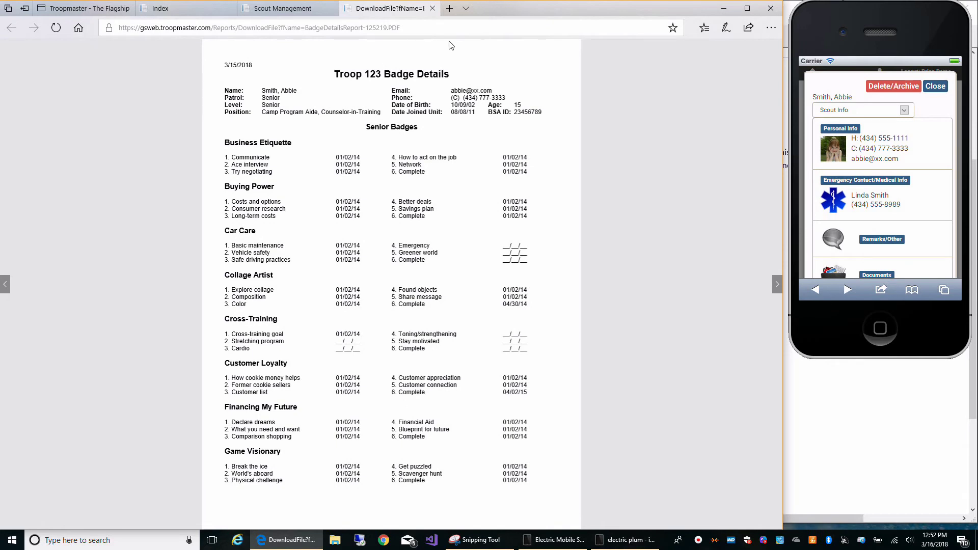
left_click(432, 8)
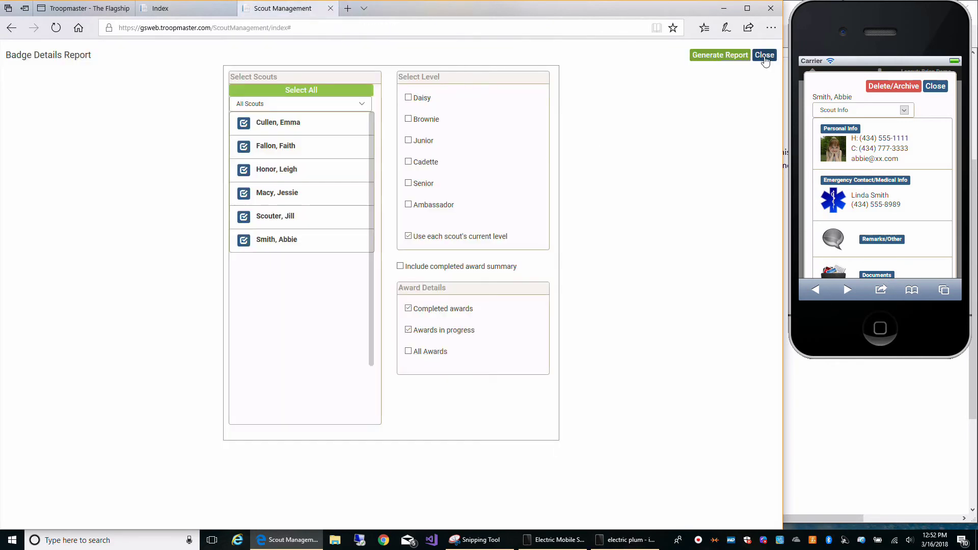
left_click(764, 56)
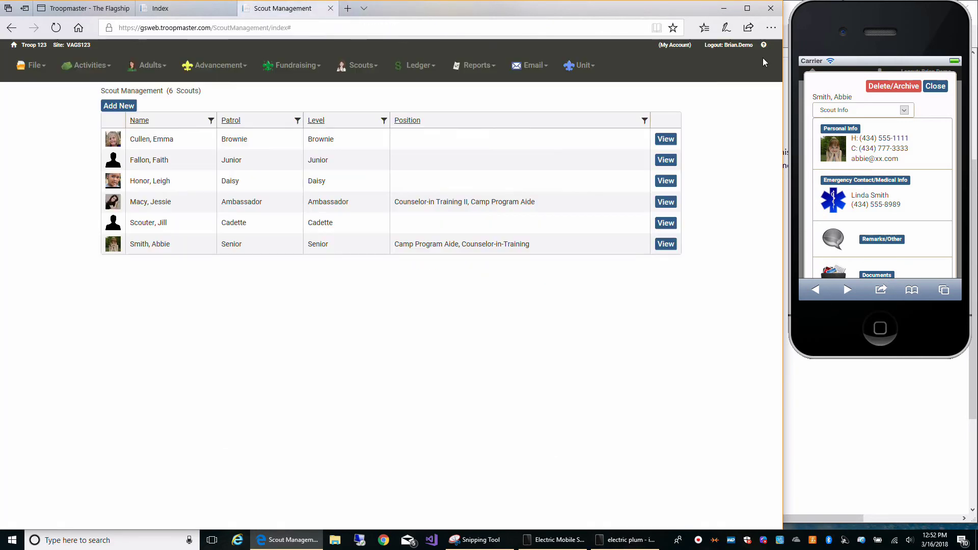
Open the Court of Awards setup from the advancement reports, review its member, award and date options, and close it.
left_click(474, 64)
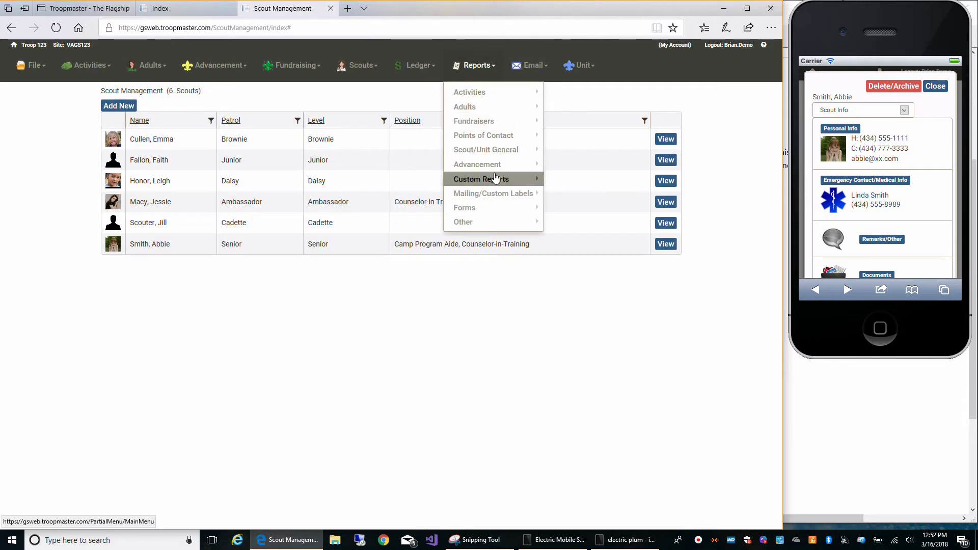
mouse_move(499, 169)
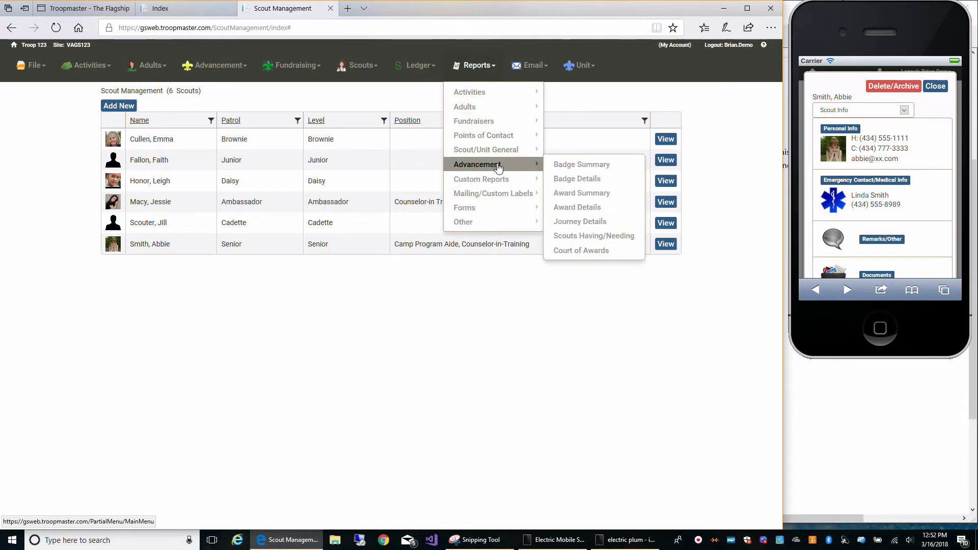
left_click(595, 259)
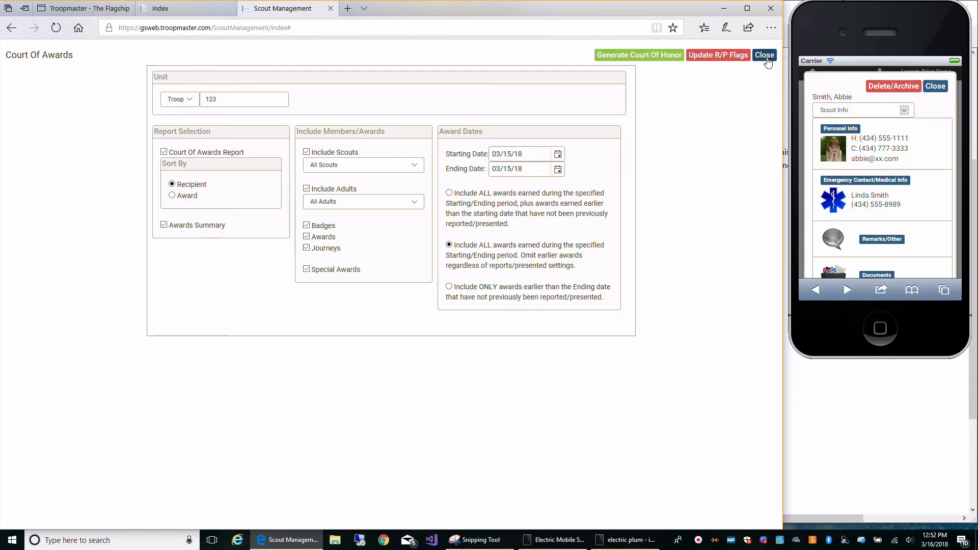
left_click(765, 56)
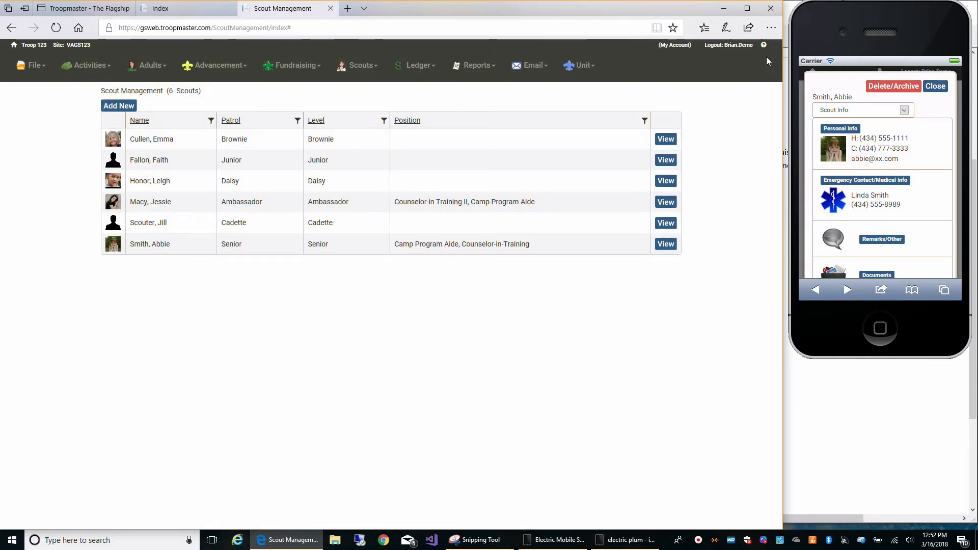
Start a custom report for scouts and title it "test".
left_click(476, 68)
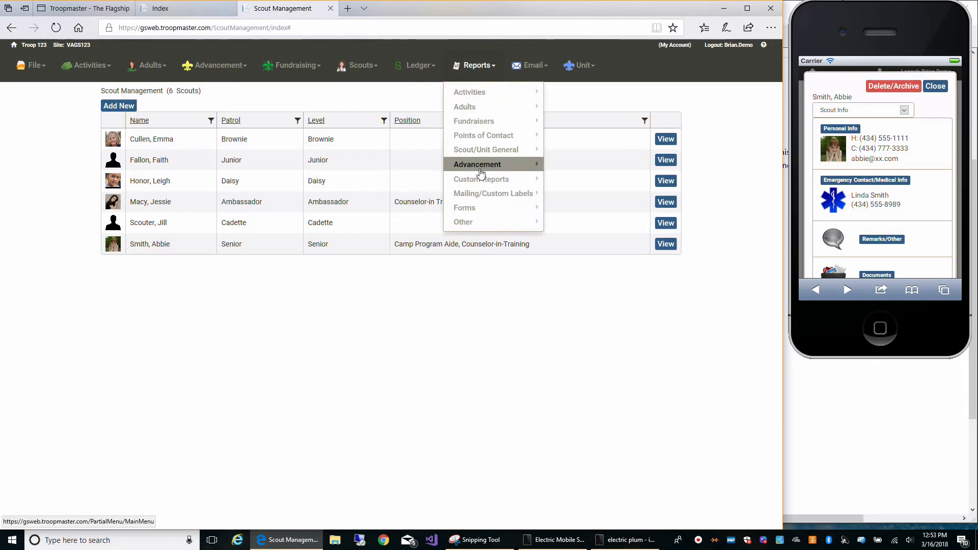
mouse_move(479, 184)
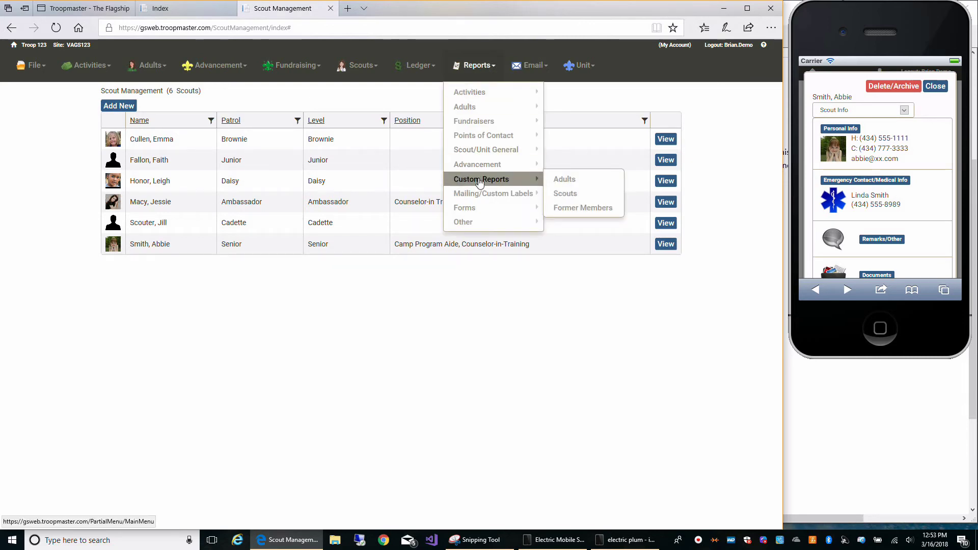
left_click(583, 194)
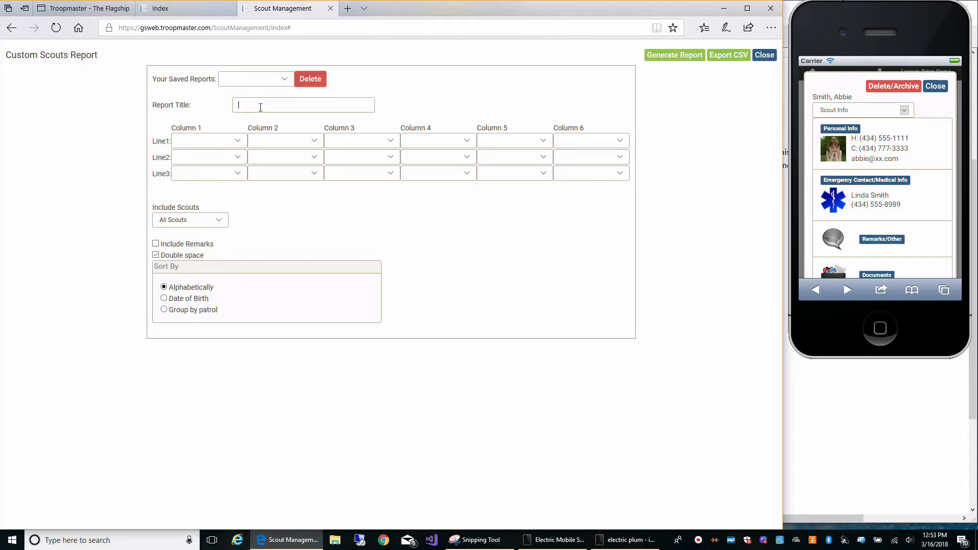
left_click(260, 107)
type("test")
Set the first three columns of the custom scouts report to Name, Home Address and School.
left_click(239, 141)
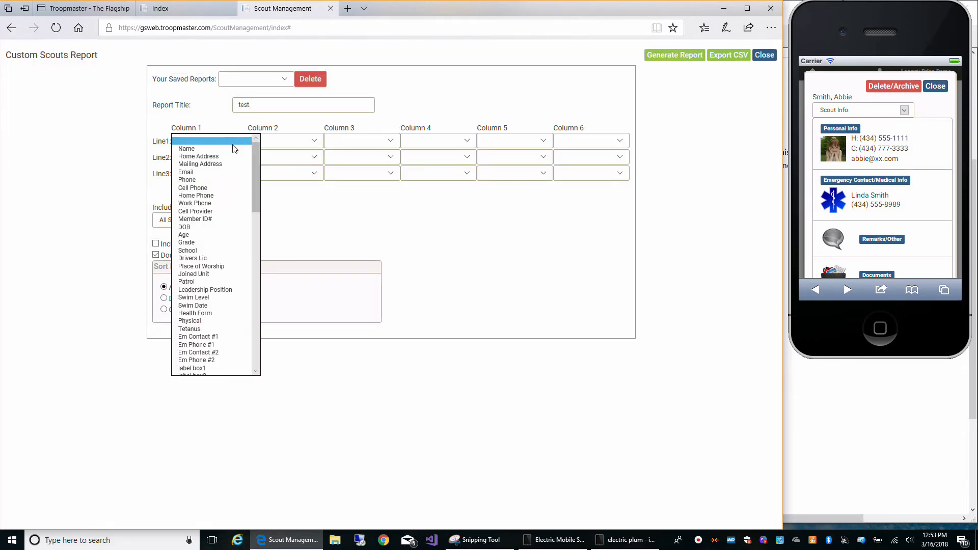
left_click(228, 150)
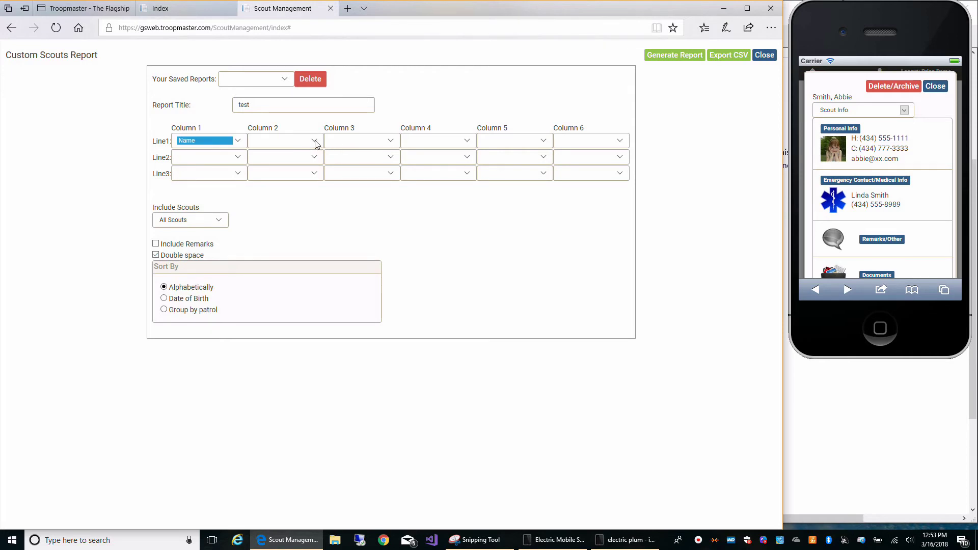
left_click(314, 142)
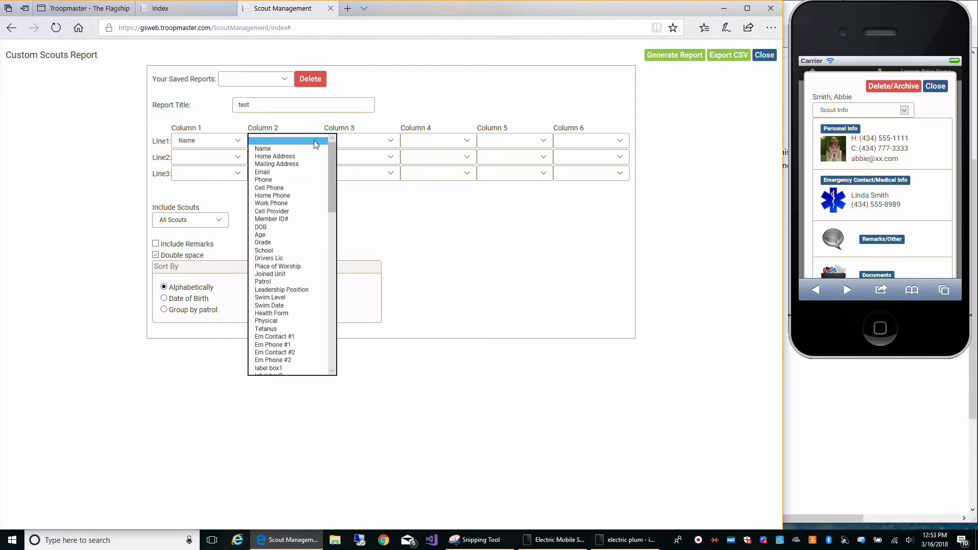
left_click(299, 156)
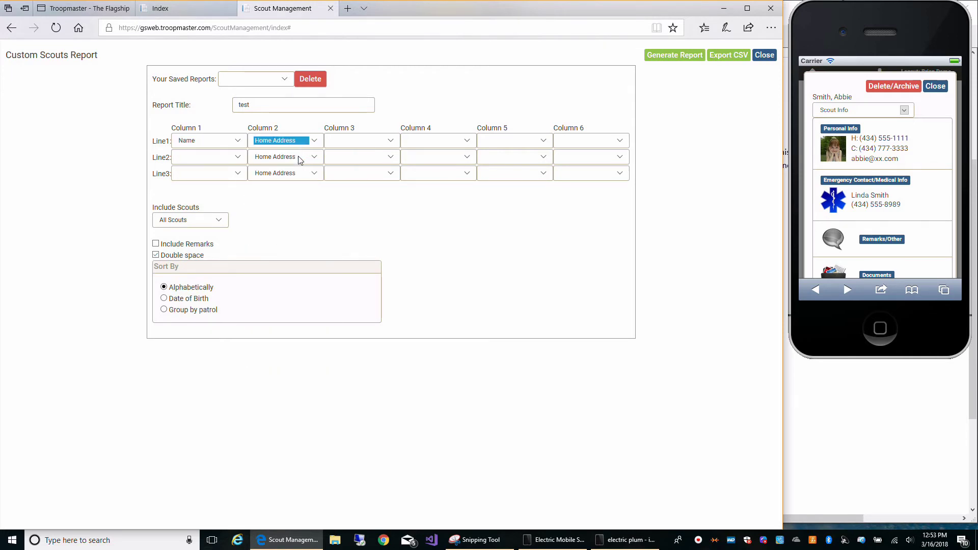
left_click(394, 143)
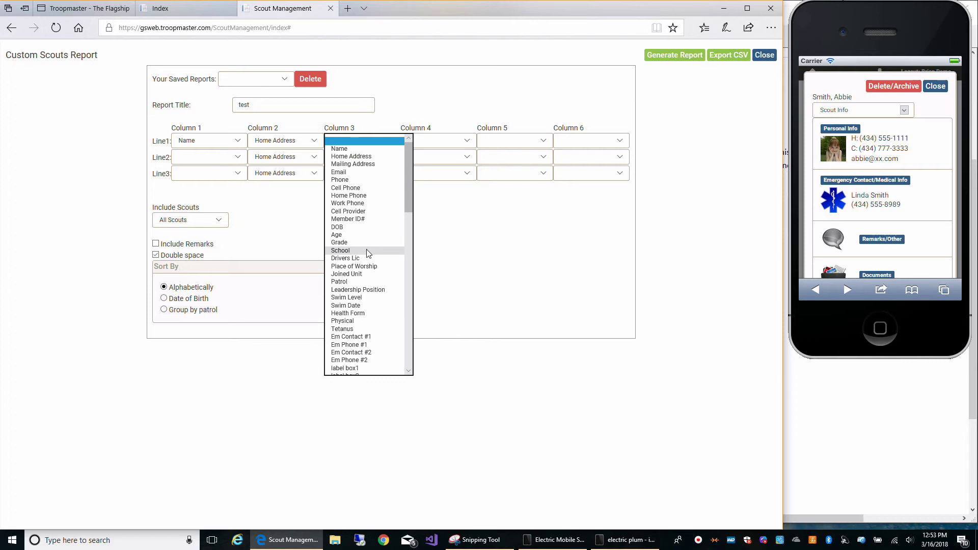
left_click(340, 250)
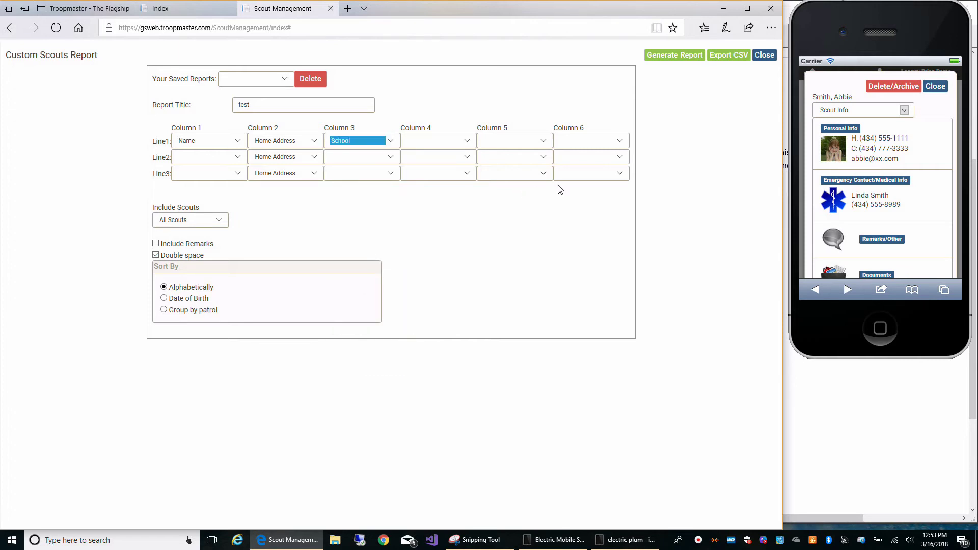
Generate the custom scouts report, view the PDF, and close both the PDF and the report setup.
left_click(685, 62)
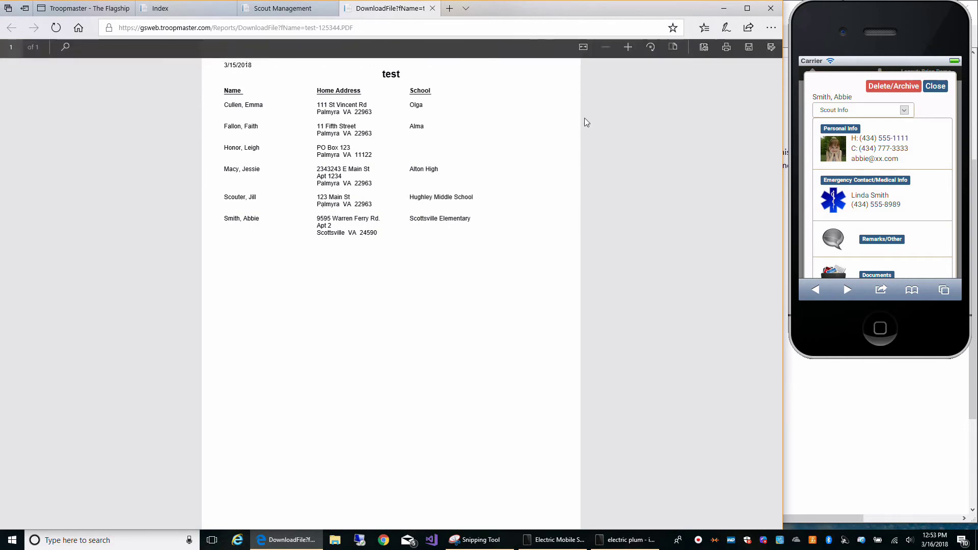
left_click(433, 9)
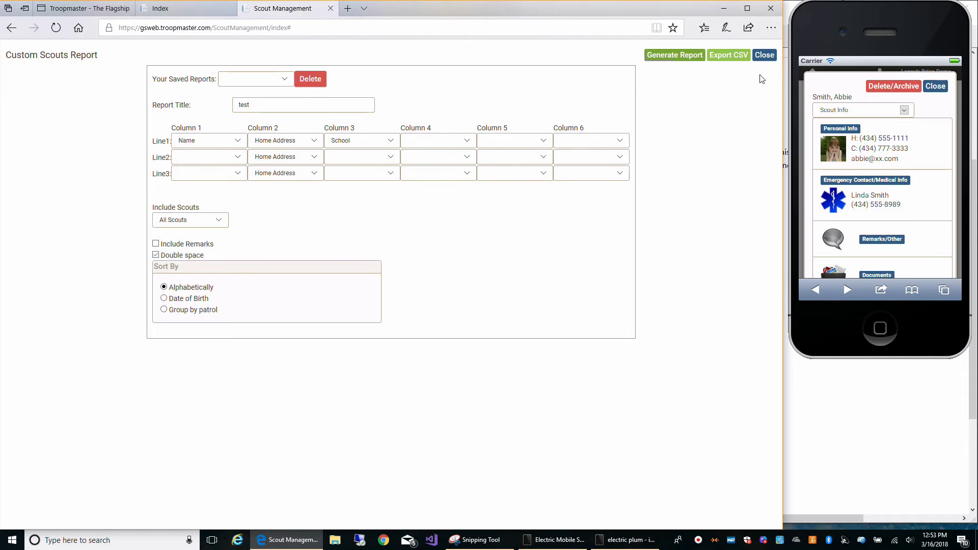
left_click(765, 56)
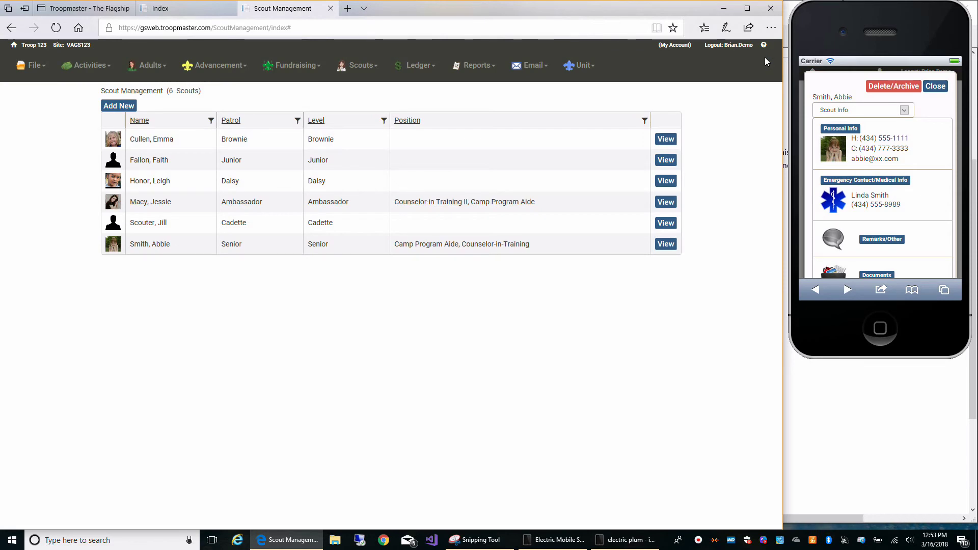
Look over the Mailing/Custom Labels and Other report choices, including the system definitions reports.
left_click(488, 67)
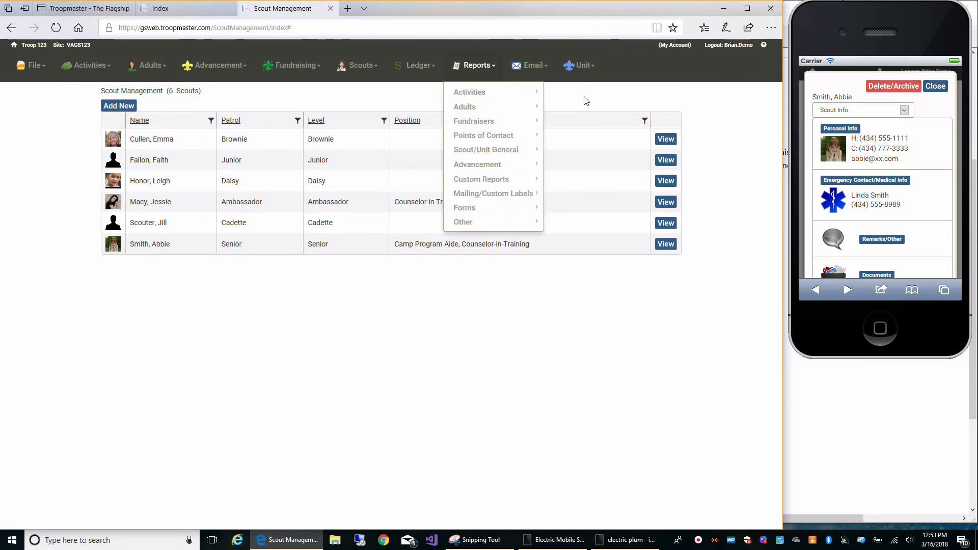
mouse_move(500, 212)
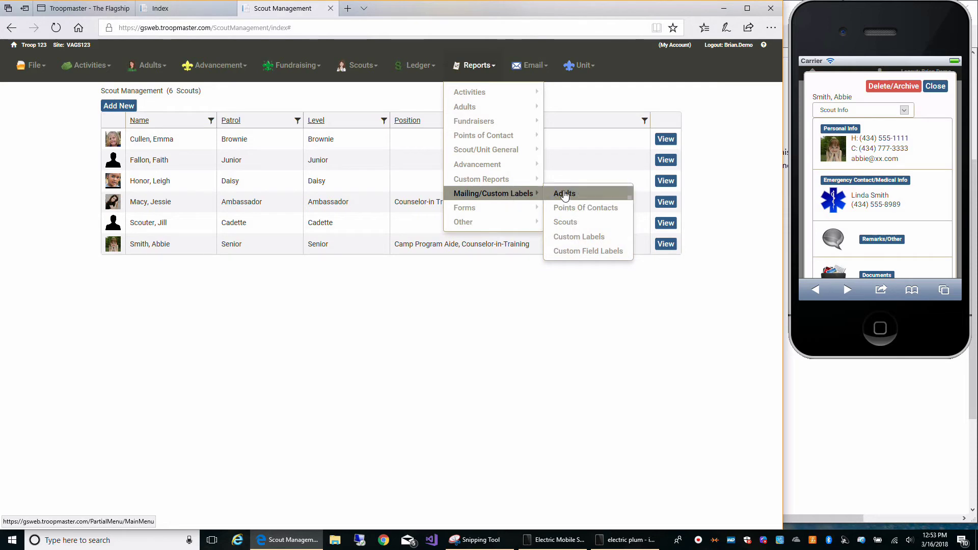
mouse_move(471, 228)
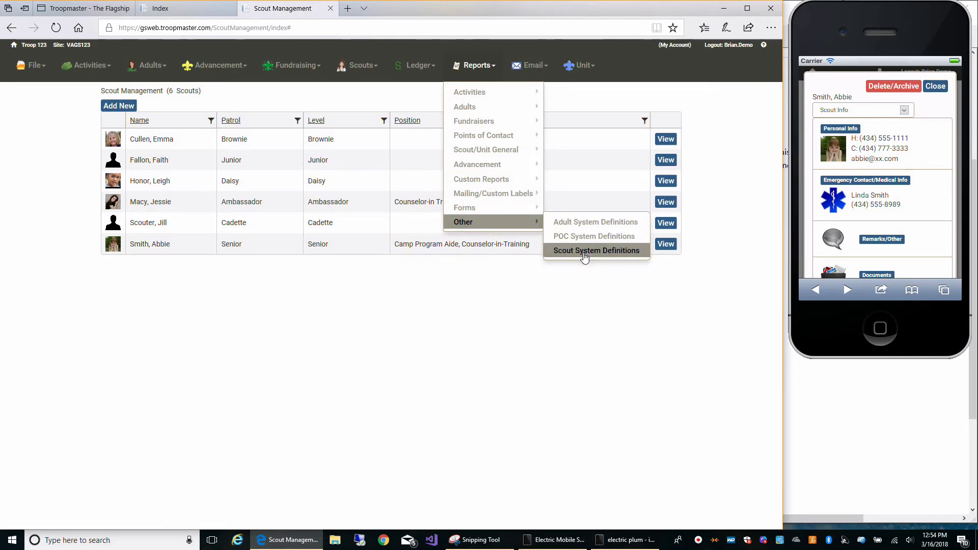
left_click(576, 96)
Start composing a new troop email and open its recipient selection.
left_click(529, 68)
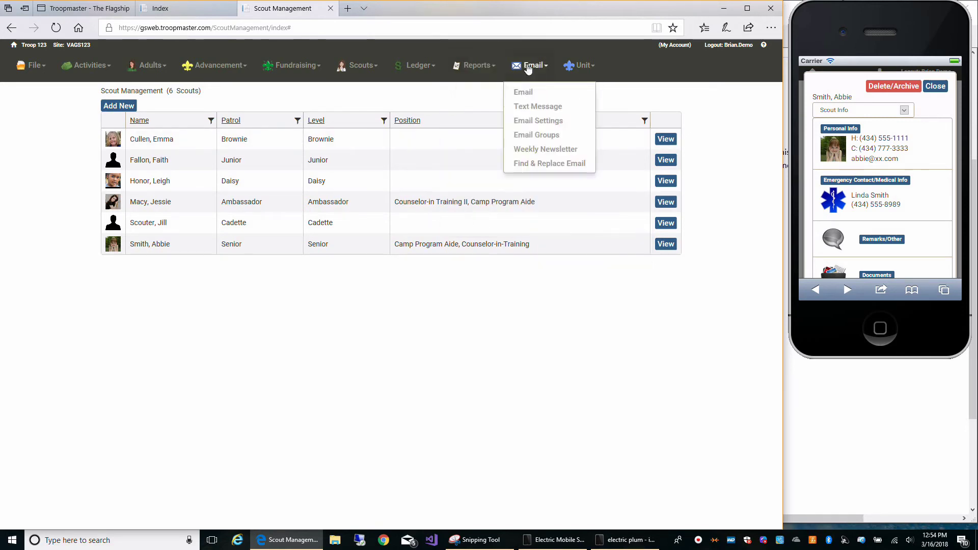
left_click(528, 94)
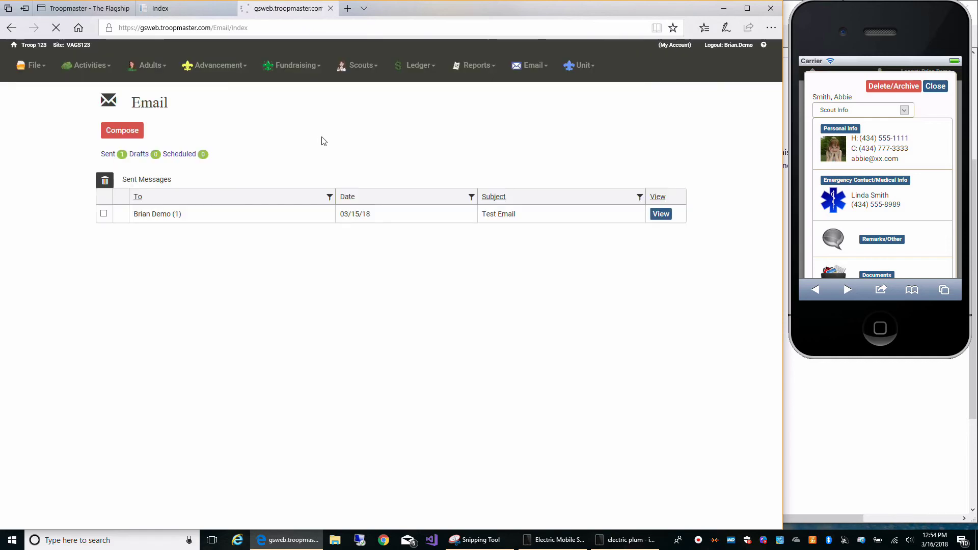
left_click(137, 132)
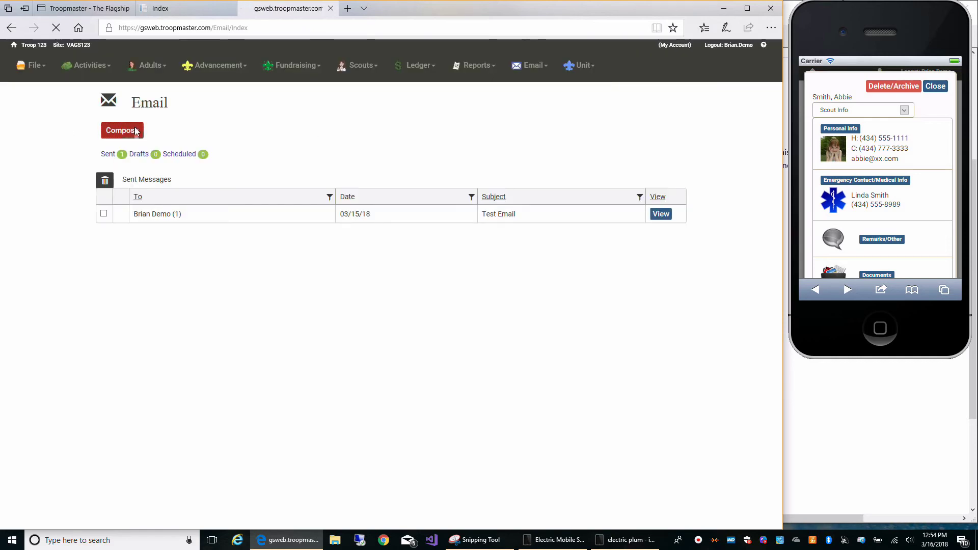
left_click_drag(197, 207, 94, 215)
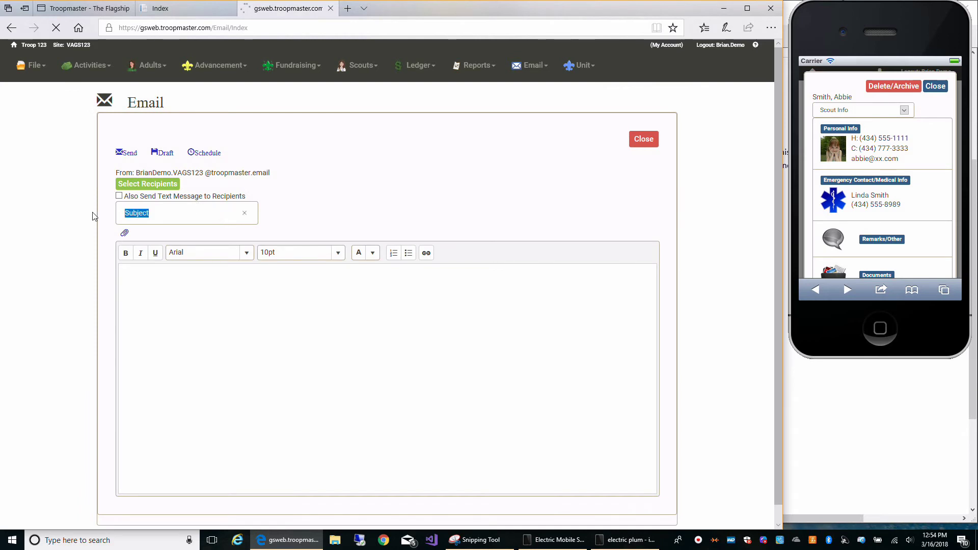
left_click(147, 184)
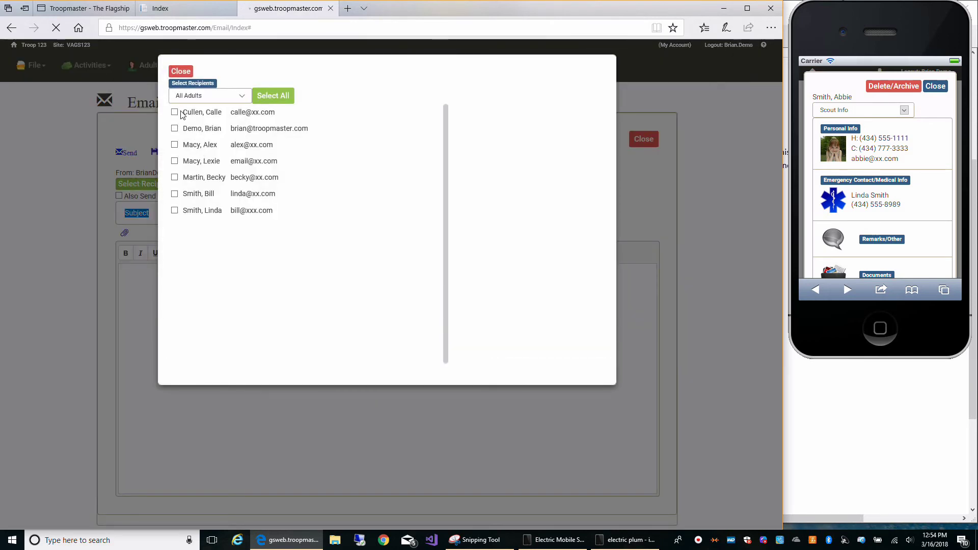
Browse the available recipient groups, list All Scouts, and return the recipient list to All Adults.
left_click(241, 96)
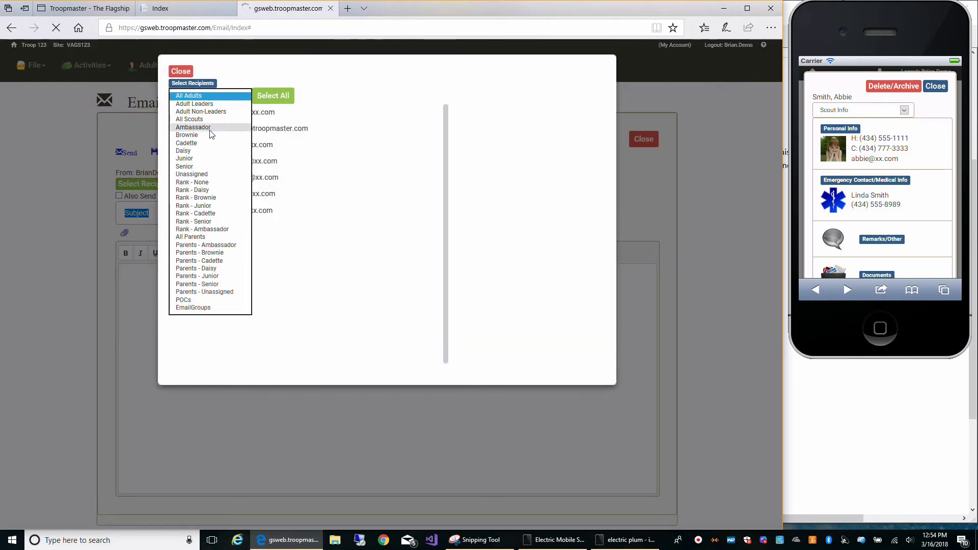
left_click(214, 119)
left_click(243, 97)
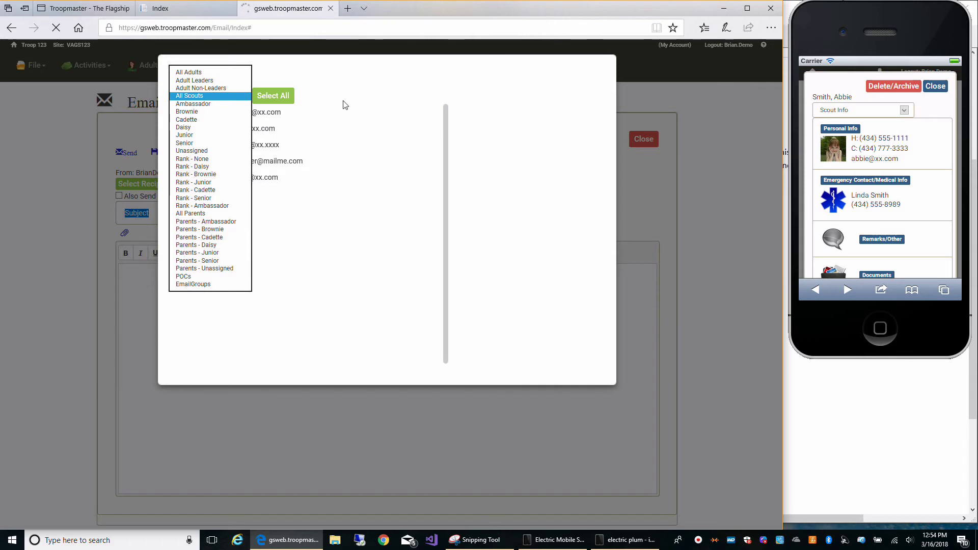
left_click(202, 74)
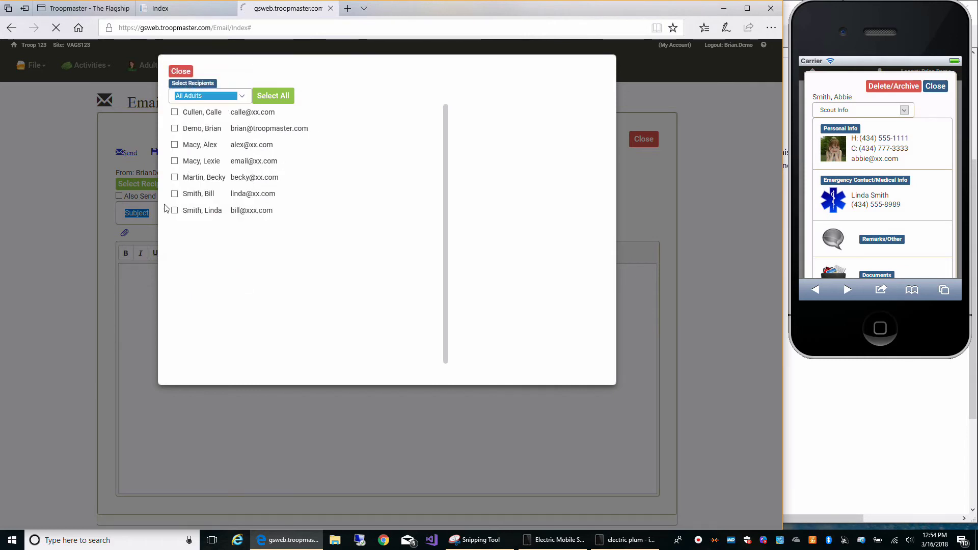
Select the third, fifth and seventh adults in the All Adults list as email recipients and close the recipient selection.
left_click(175, 145)
left_click(175, 177)
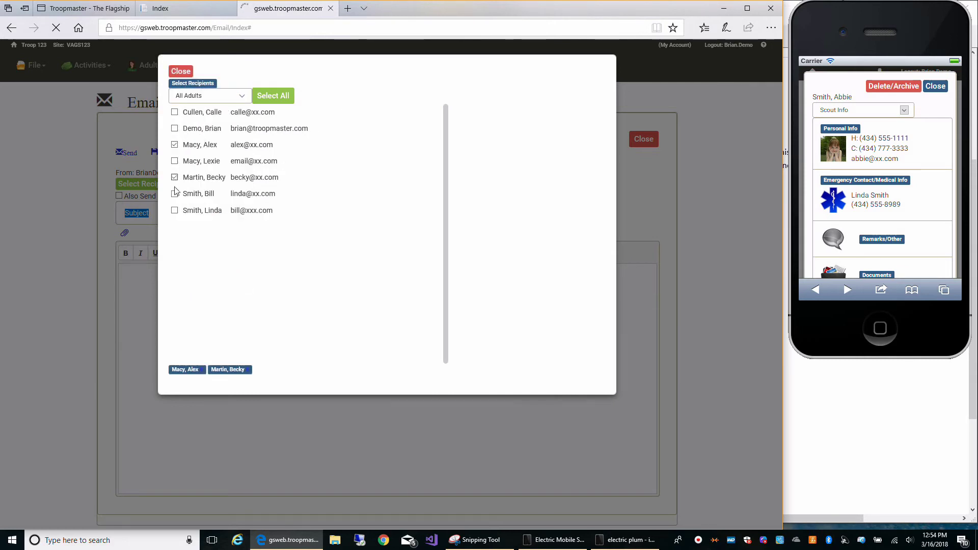
left_click(175, 210)
left_click(180, 71)
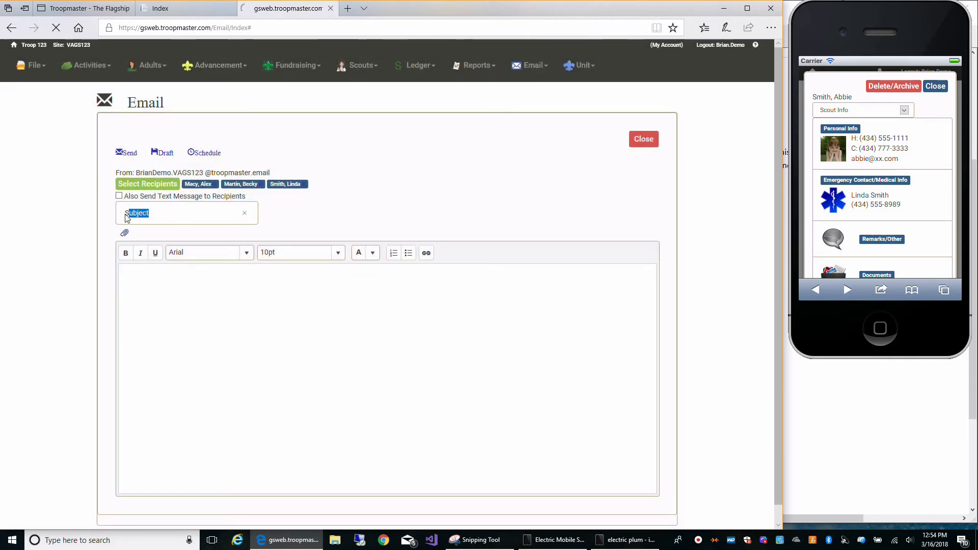
Enter test as the email's subject and body, and close the message without saving a draft.
type("test")
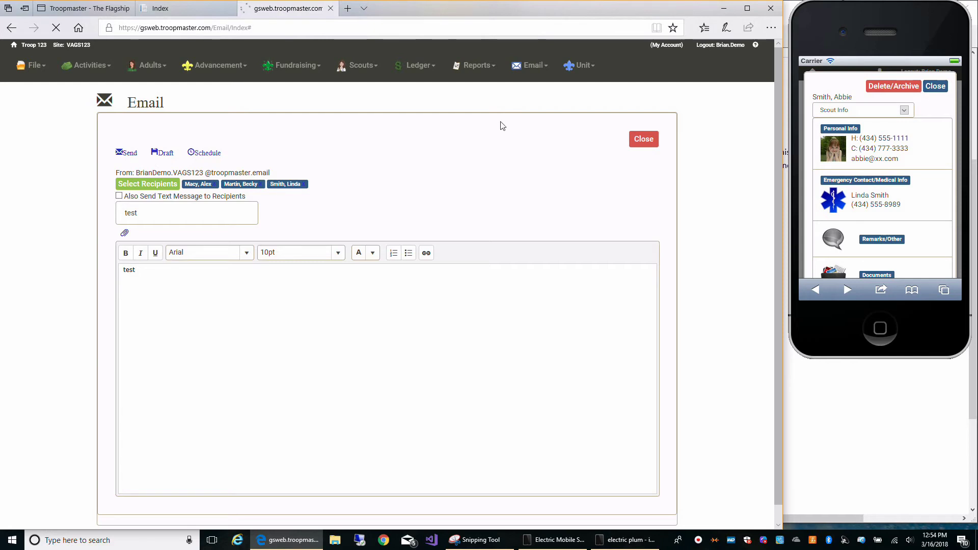
left_click(648, 141)
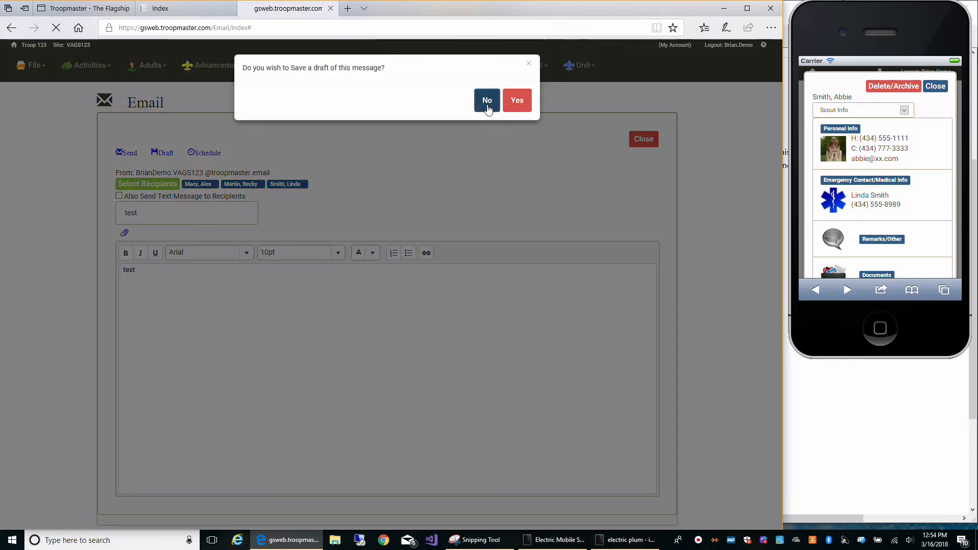
left_click(485, 102)
Look over the email features, and open the scout's personal info for editing on the mobile site to view the Cell Provider choices.
left_click(530, 65)
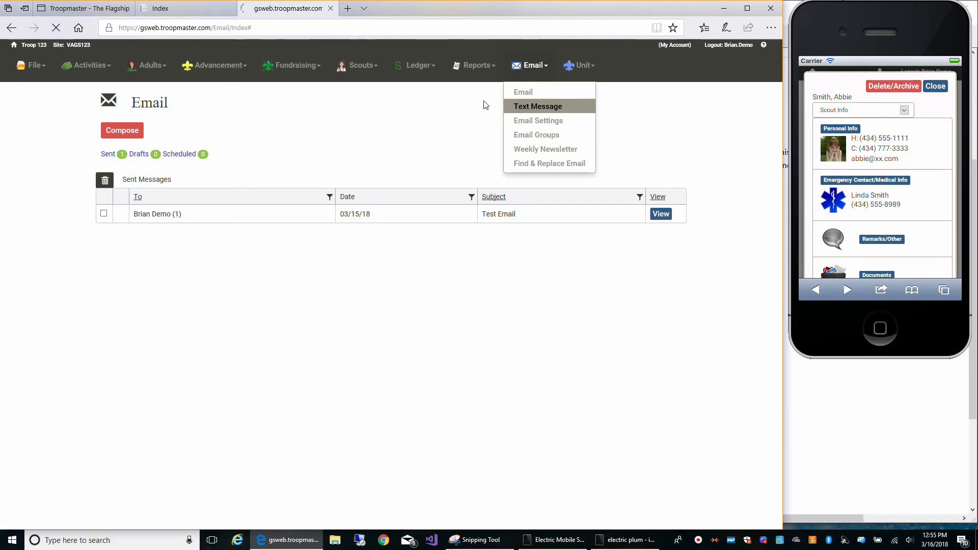
left_click(817, 139)
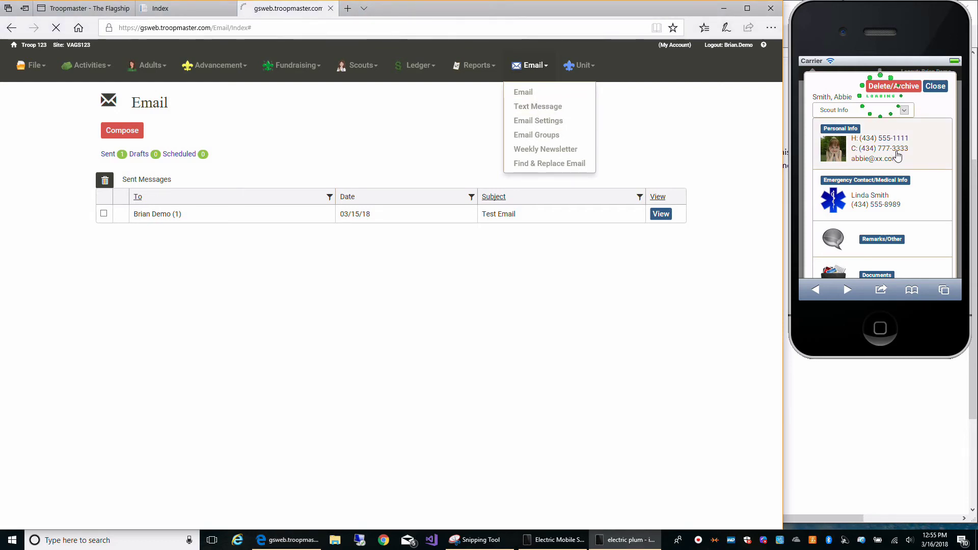
left_click(915, 84)
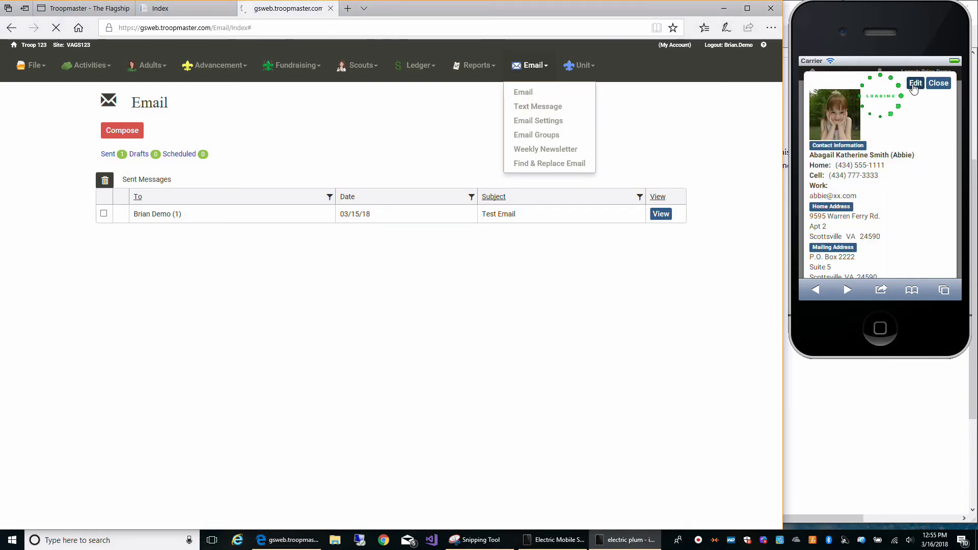
scroll(885, 170, "down", 5)
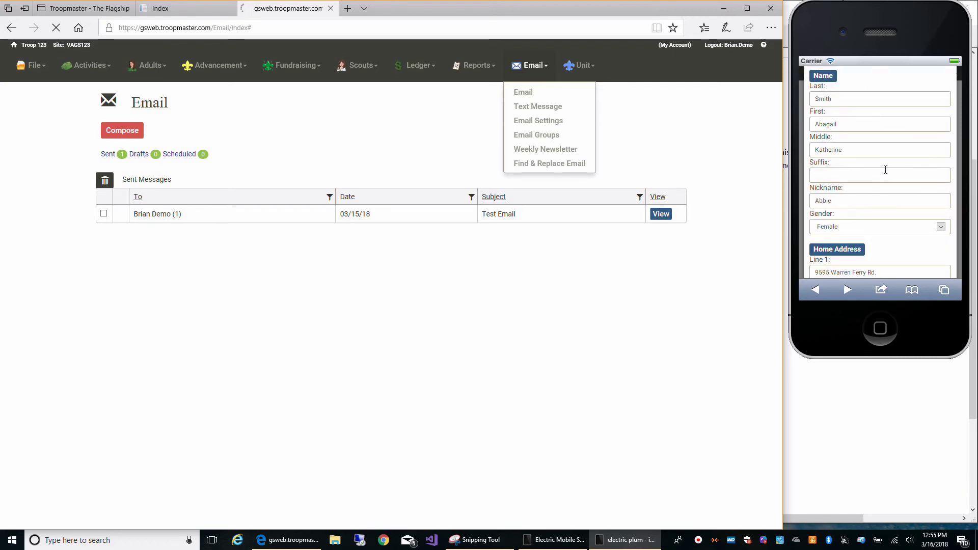
scroll(885, 170, "down", 5)
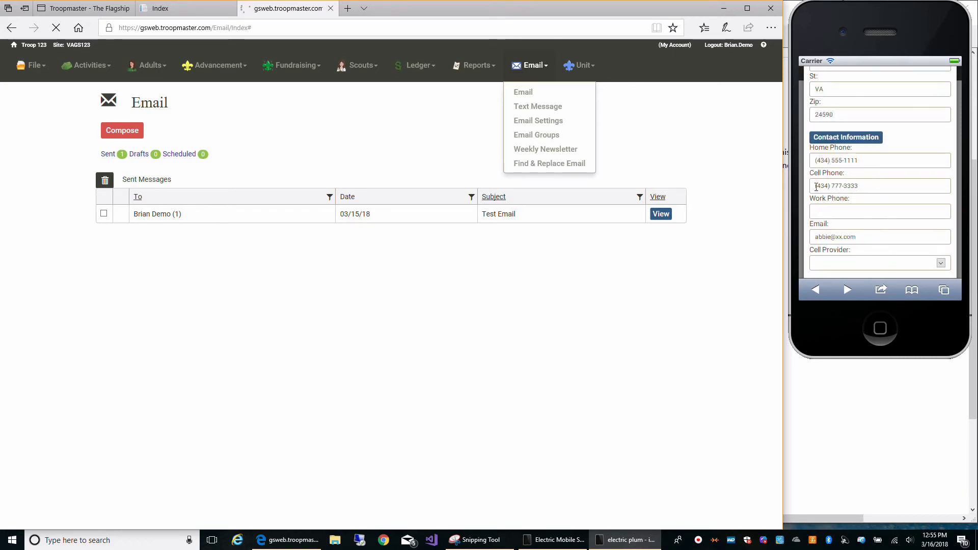
left_click(940, 263)
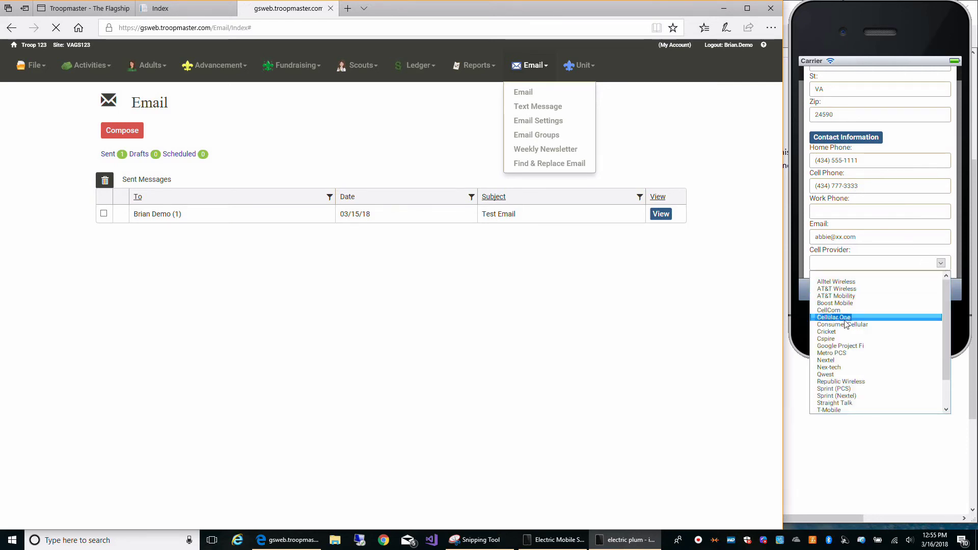
left_click(807, 256)
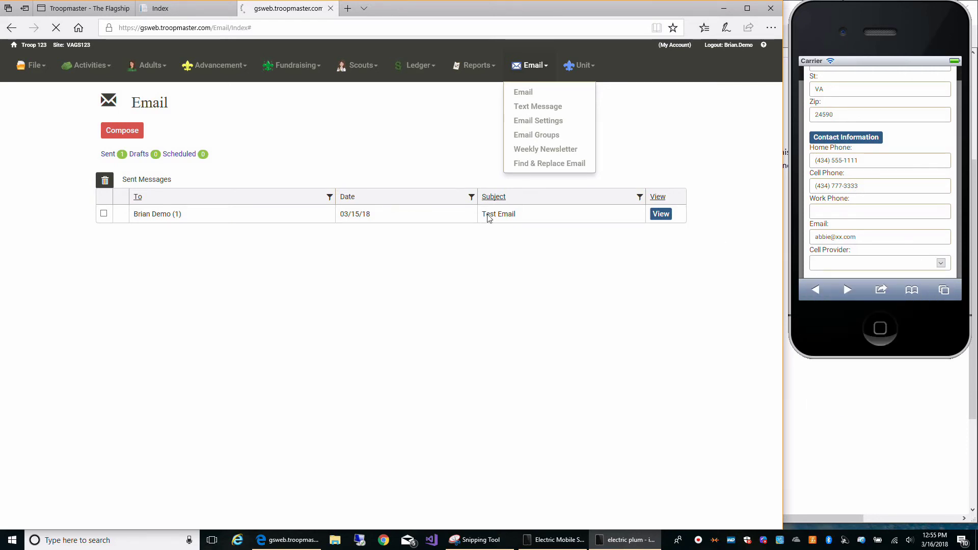
Open the email groups, view the members.VAGS123 group's list, and add a new email group named test.
left_click(539, 137)
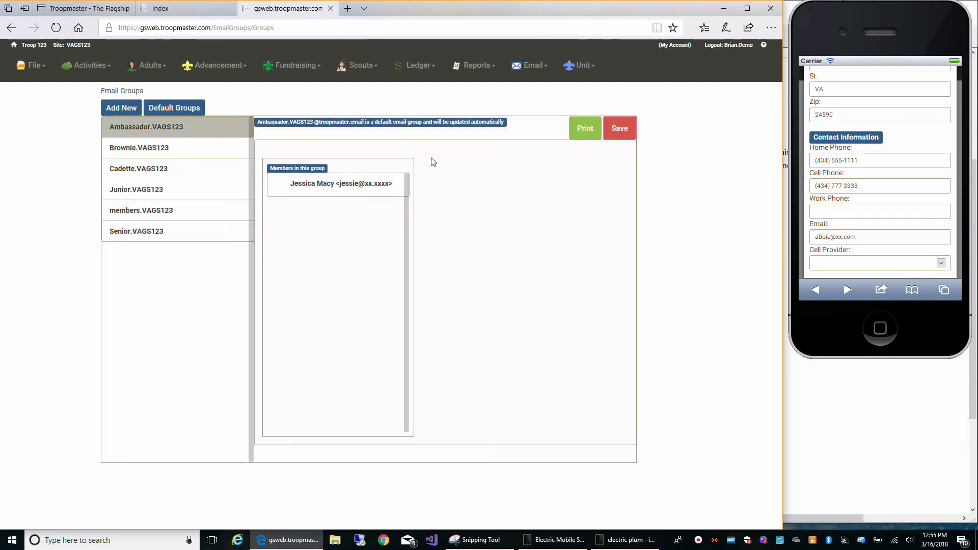
left_click(185, 214)
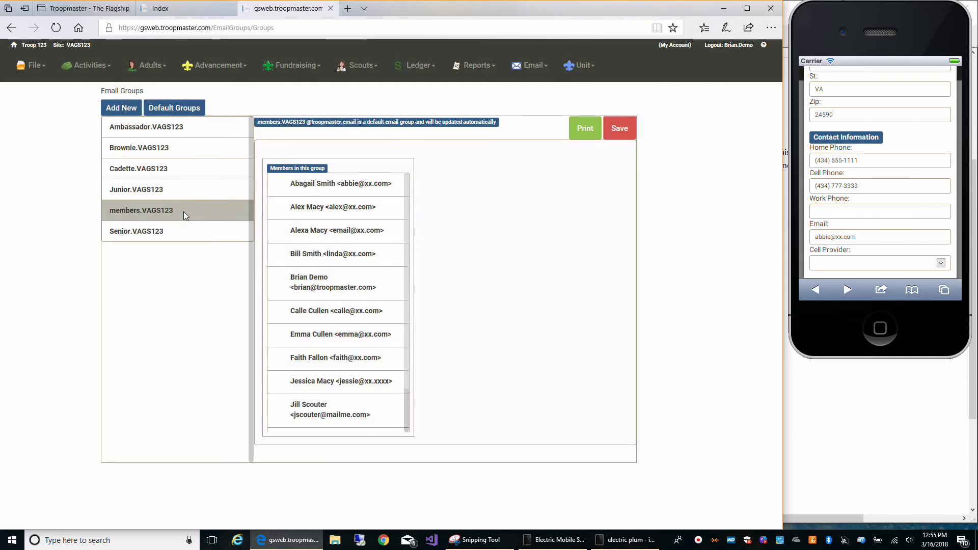
left_click(125, 111)
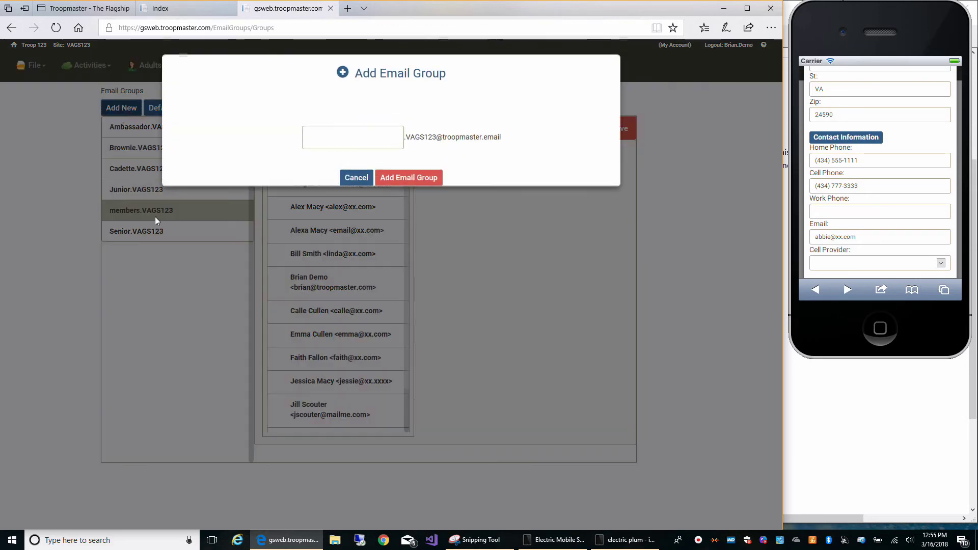
left_click(311, 138)
type("test")
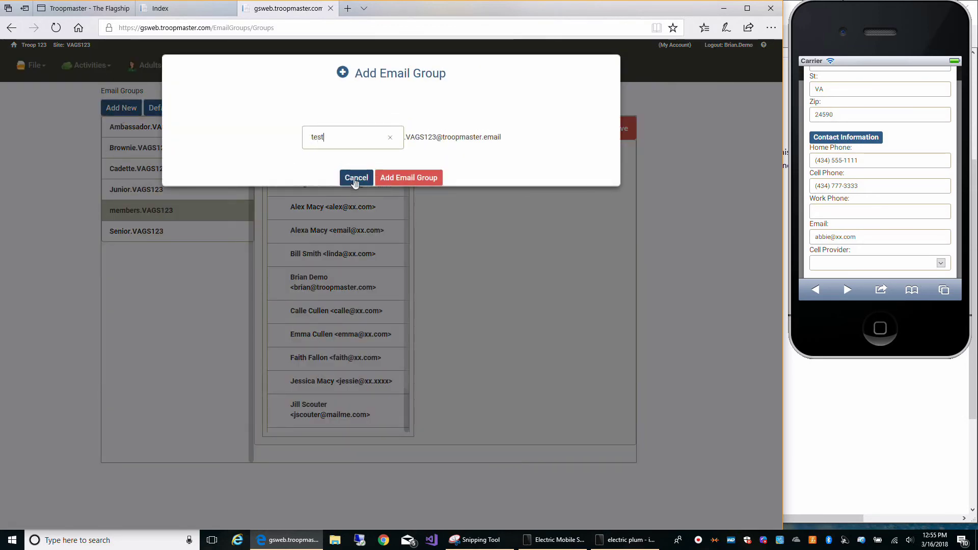
left_click(391, 178)
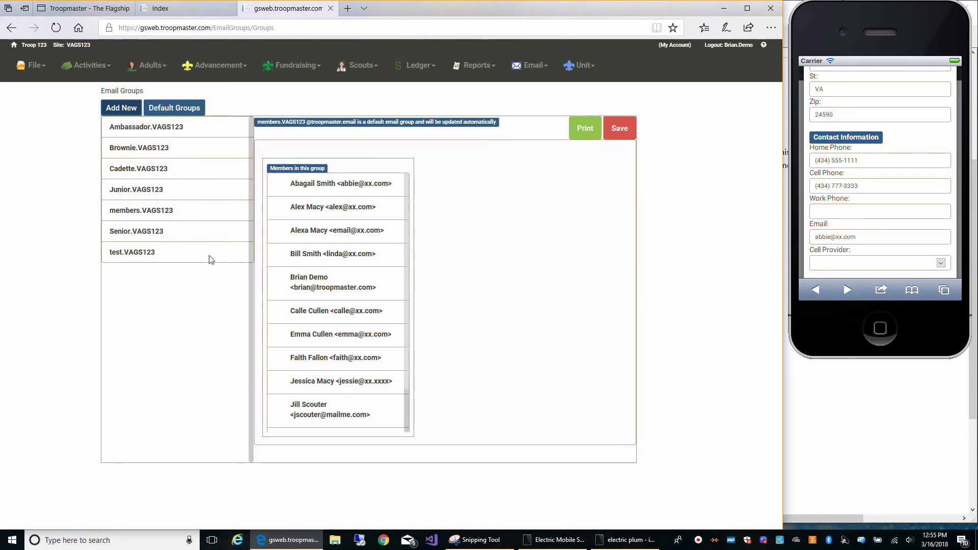
Add the second through sixth people in the All Adults list to the test email group and save it.
left_click(192, 253)
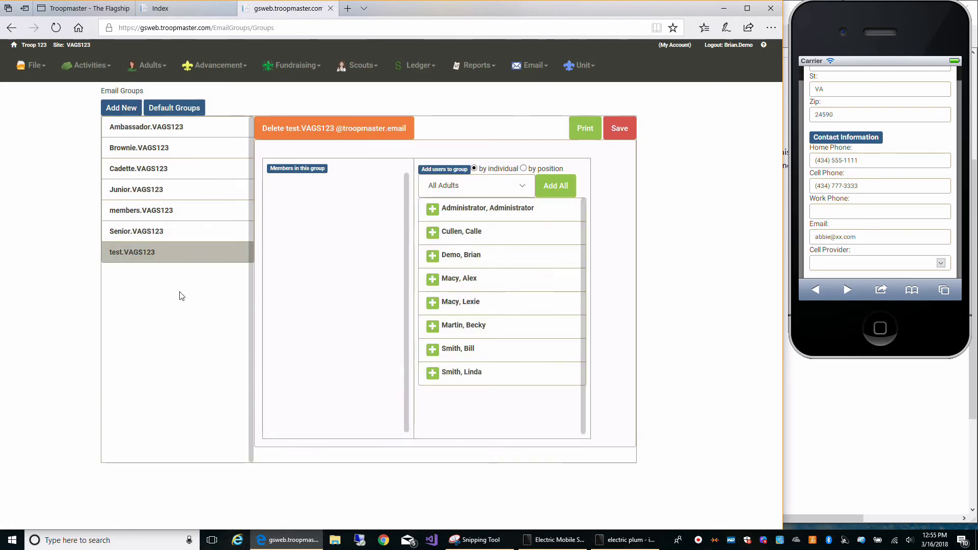
left_click(433, 235)
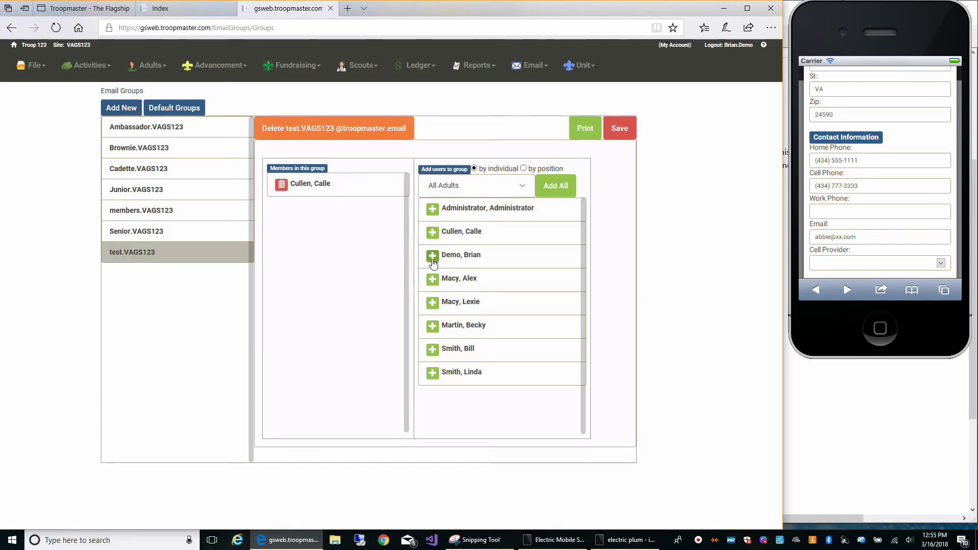
left_click(433, 258)
left_click(433, 280)
left_click(433, 303)
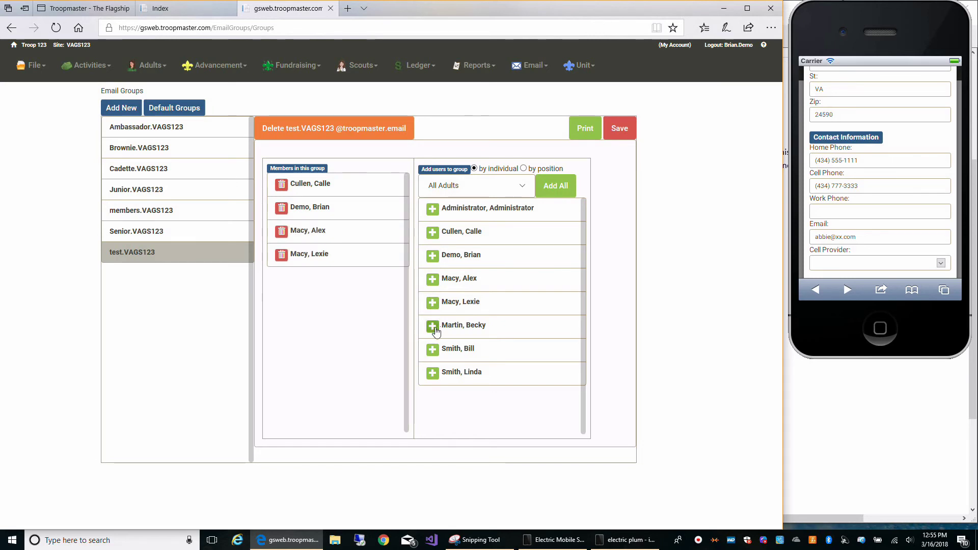
left_click(433, 327)
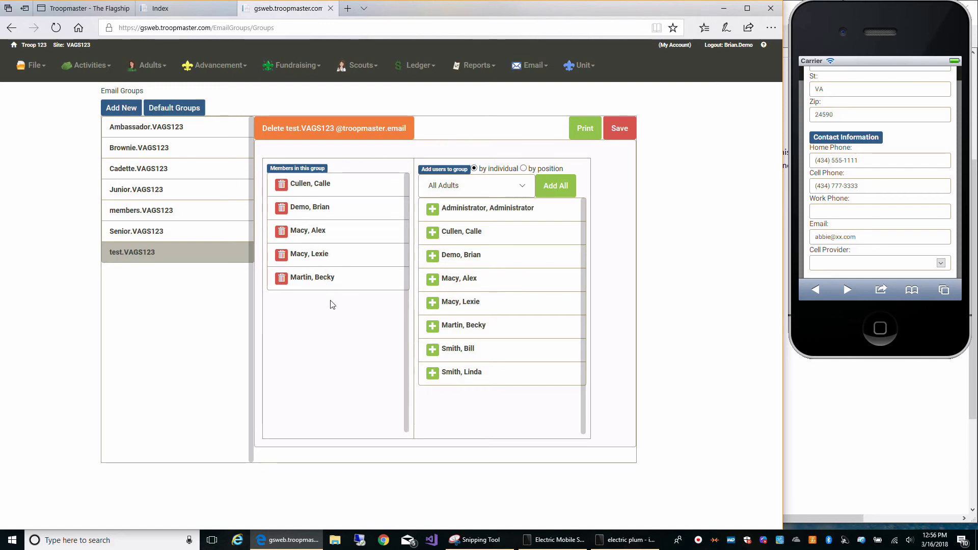
left_click(626, 135)
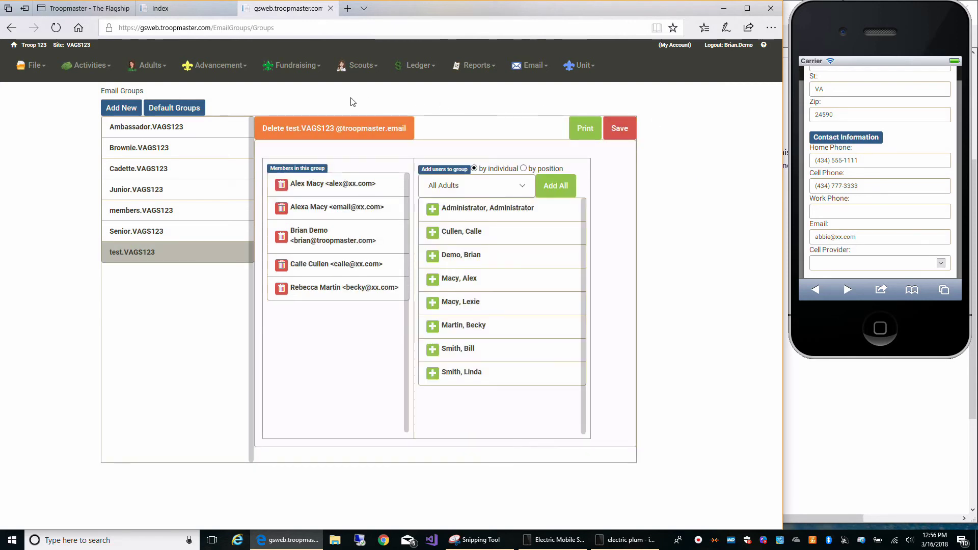
Open the weekly newsletter setup and look over its activity options, recipient group, subject and newsletter text.
left_click(528, 68)
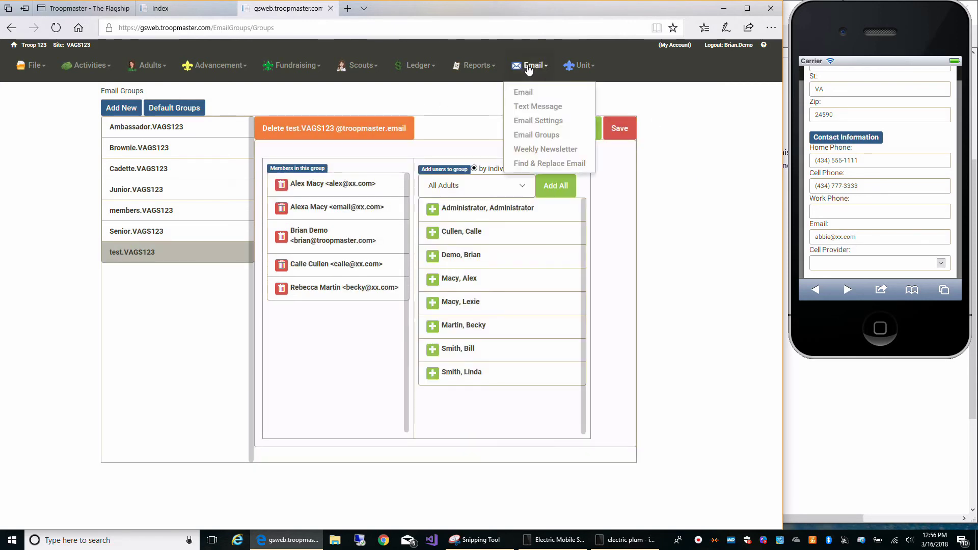
left_click(528, 151)
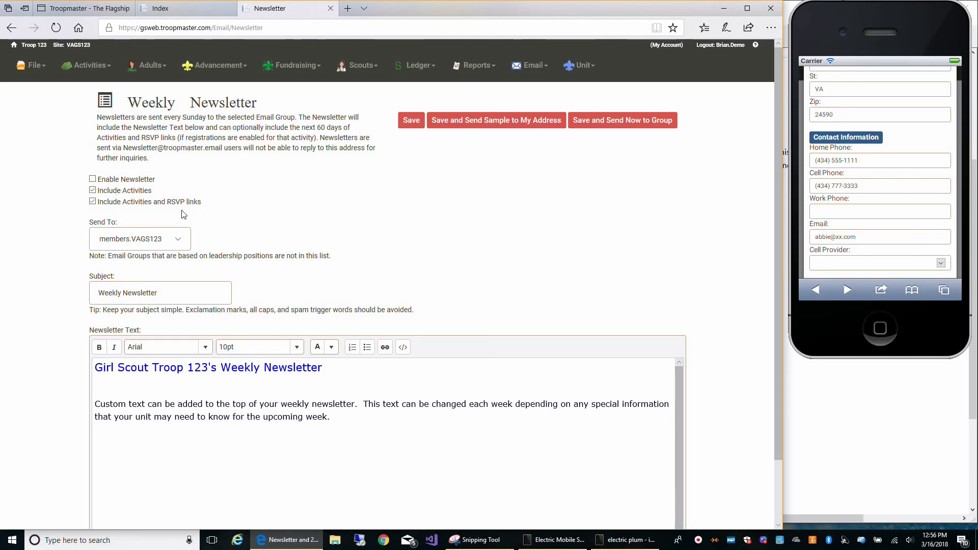
scroll(253, 209, "down", 2)
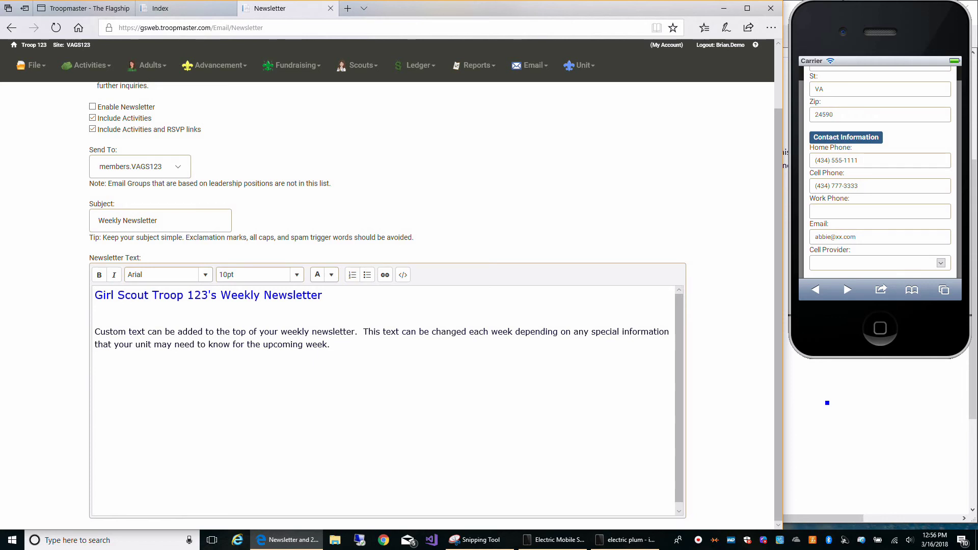
Switch to the Snipping Tool's sample newsletter, view the Spring Campout registration page, and return to the newsletter setup.
key("alt+Tab")
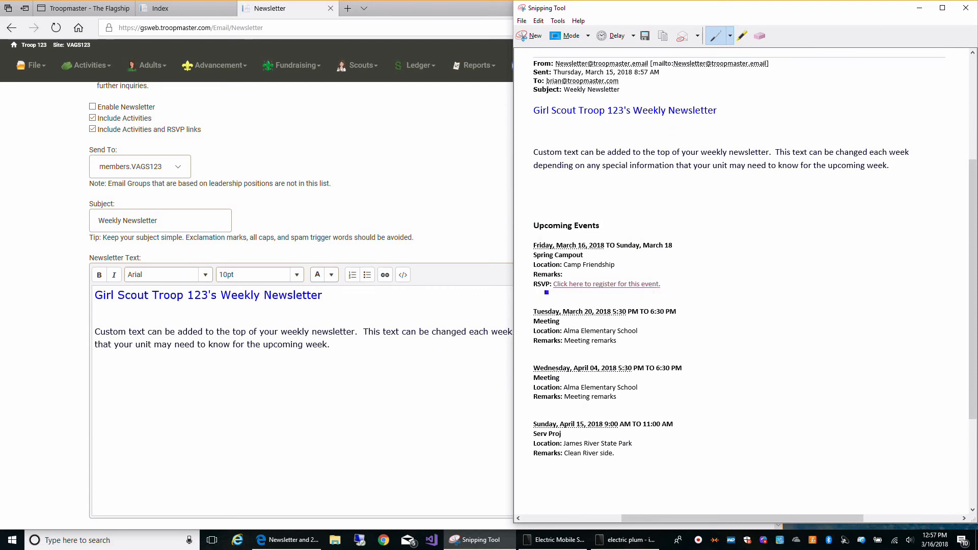
left_click(627, 285)
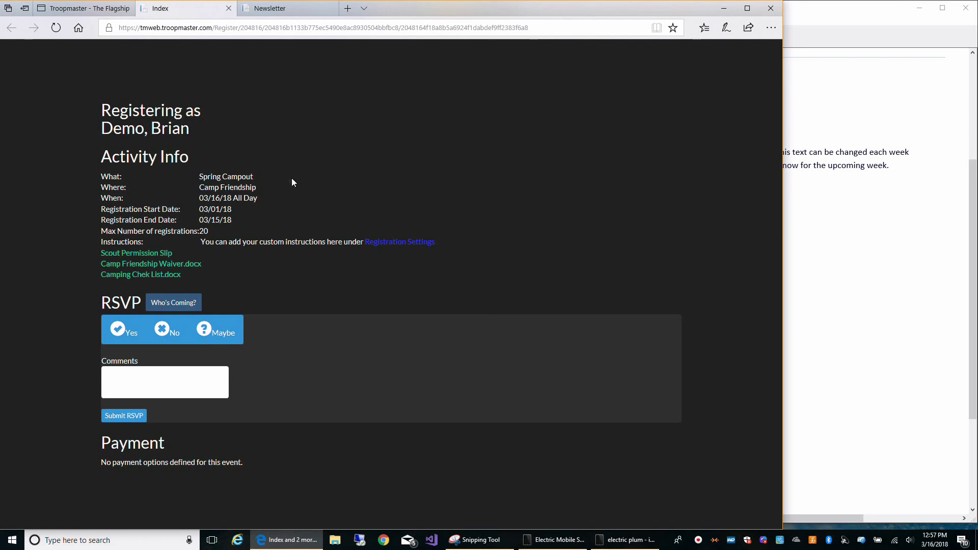
left_click(275, 11)
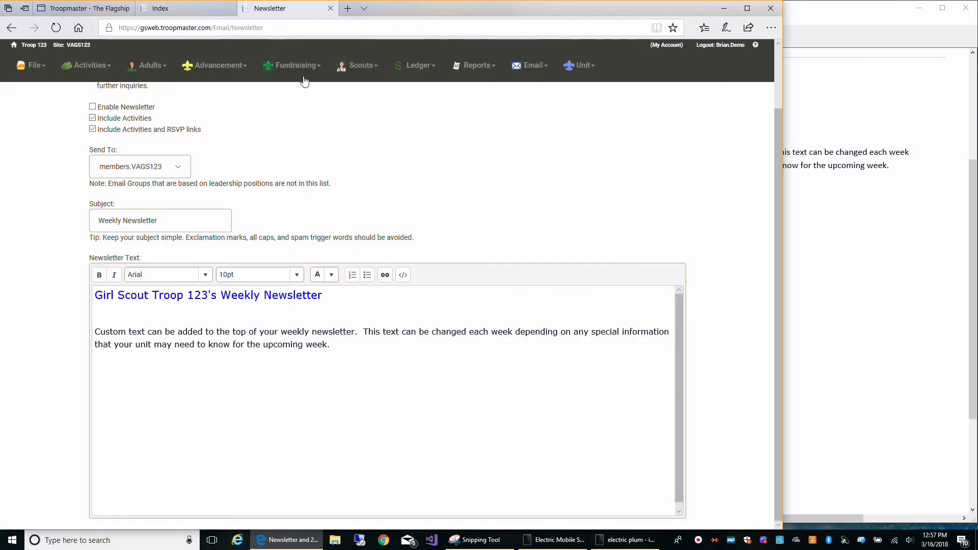
Open the unit's custom filters, add a new filter, and name it custom filter 1.
left_click(540, 66)
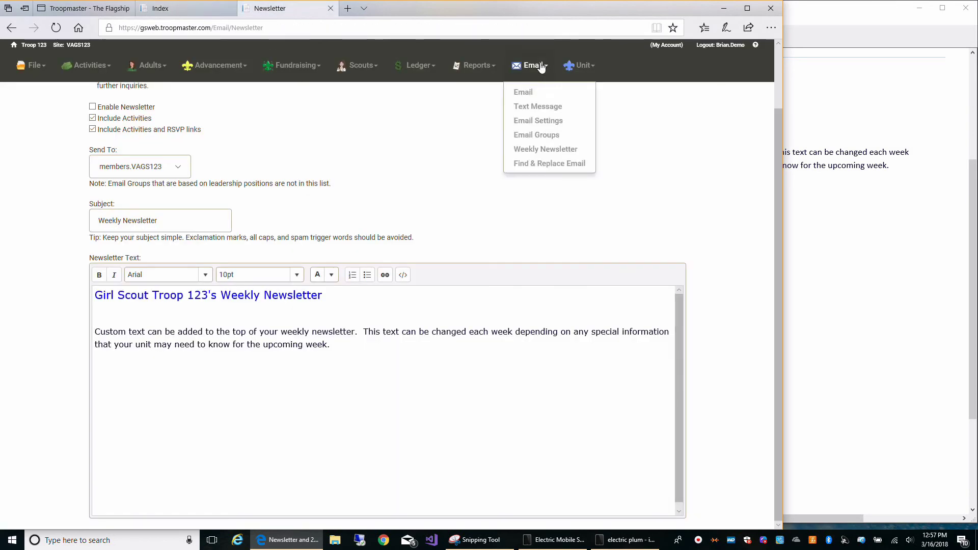
left_click(571, 65)
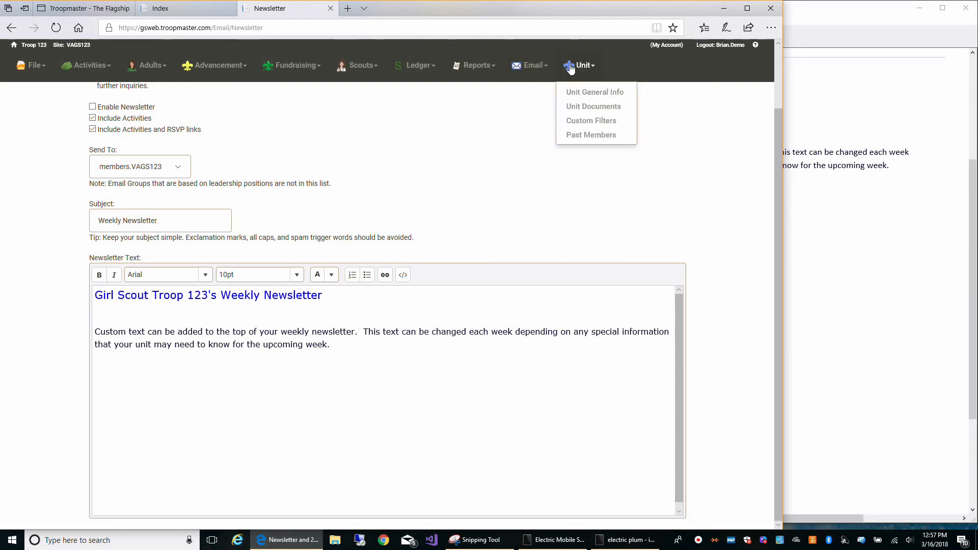
left_click(606, 126)
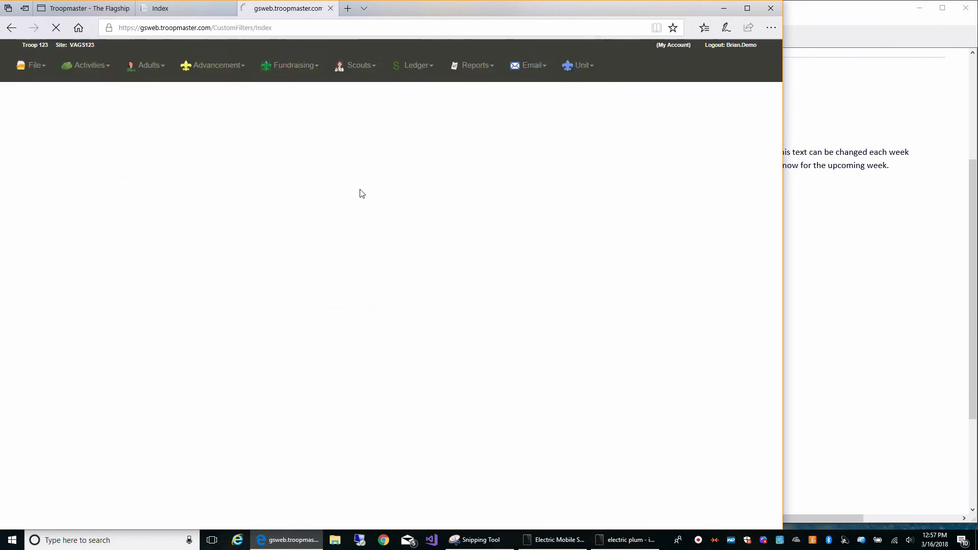
left_click(111, 109)
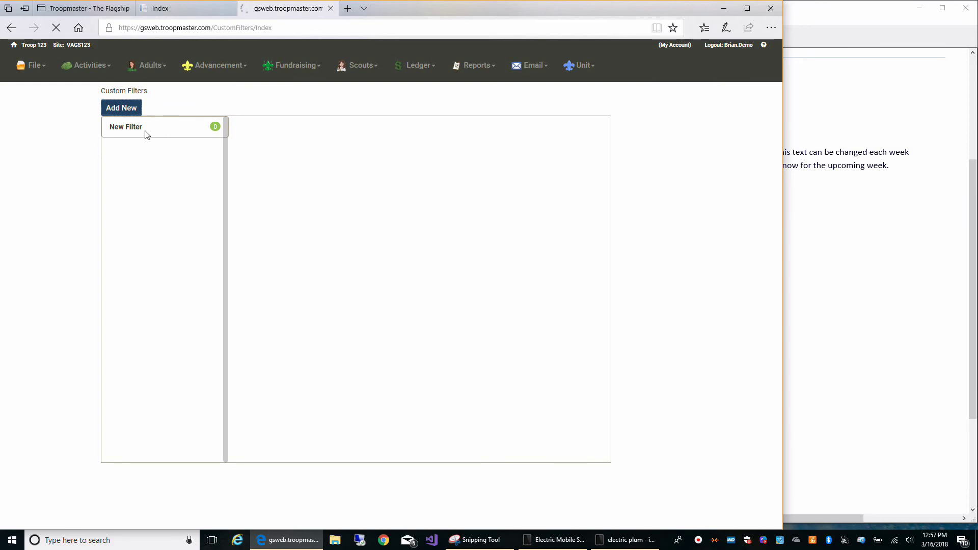
left_click(144, 132)
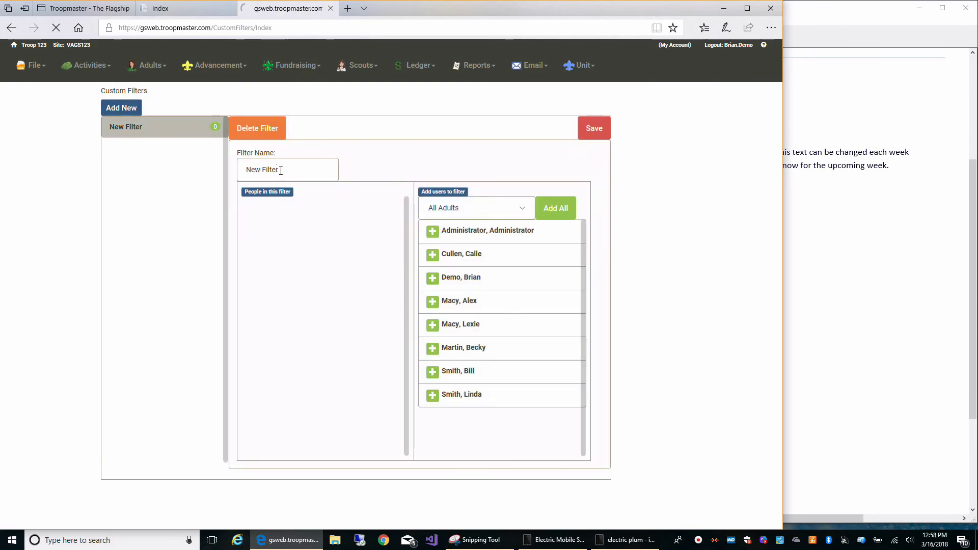
left_click_drag(279, 170, 246, 174)
type("custom")
Add the fourth through seventh people in the All Adults list to custom filter 1.
left_click(433, 301)
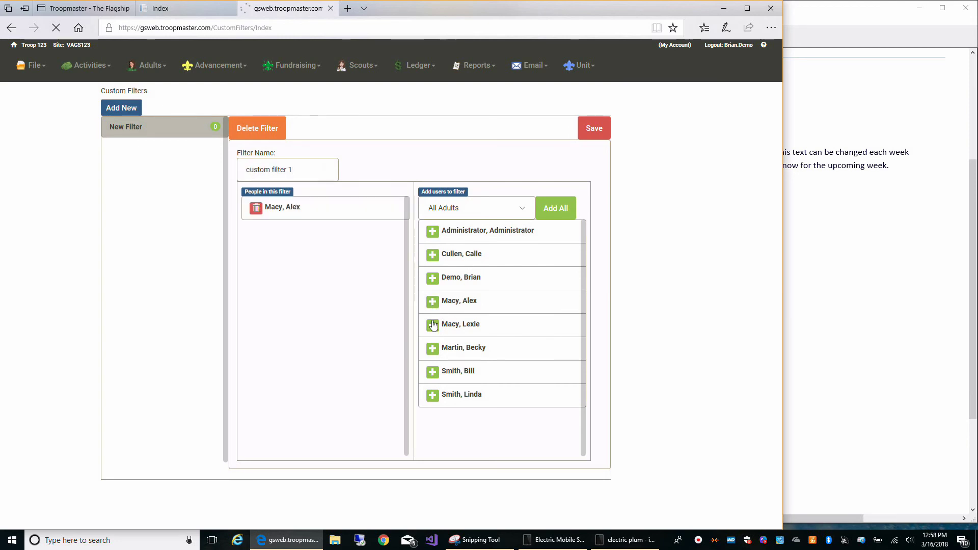
left_click(433, 325)
left_click(433, 348)
left_click(433, 372)
Add the fourth and second people in the All Scouts list to custom filter 1 and save the filter.
left_click(523, 212)
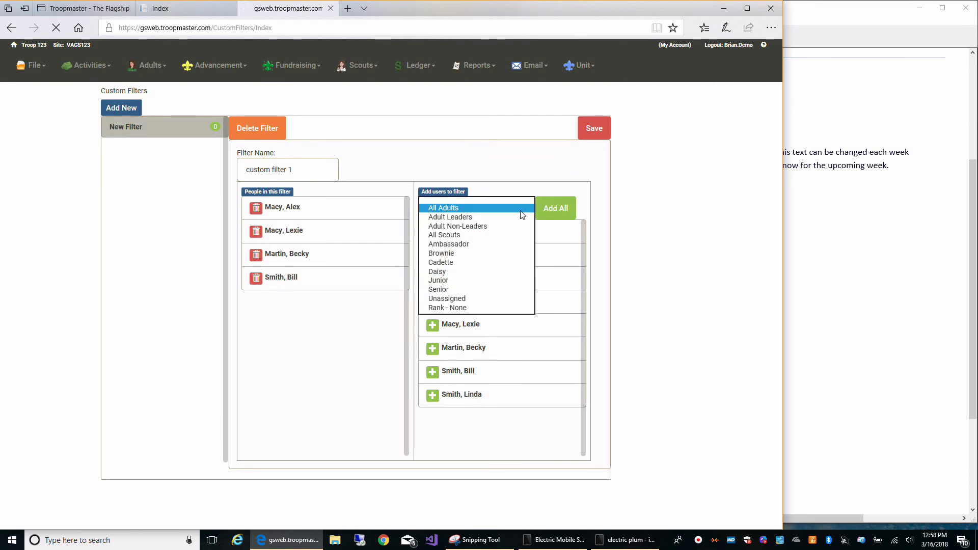
key("Up")
key("Up")
key("Up")
key("Up")
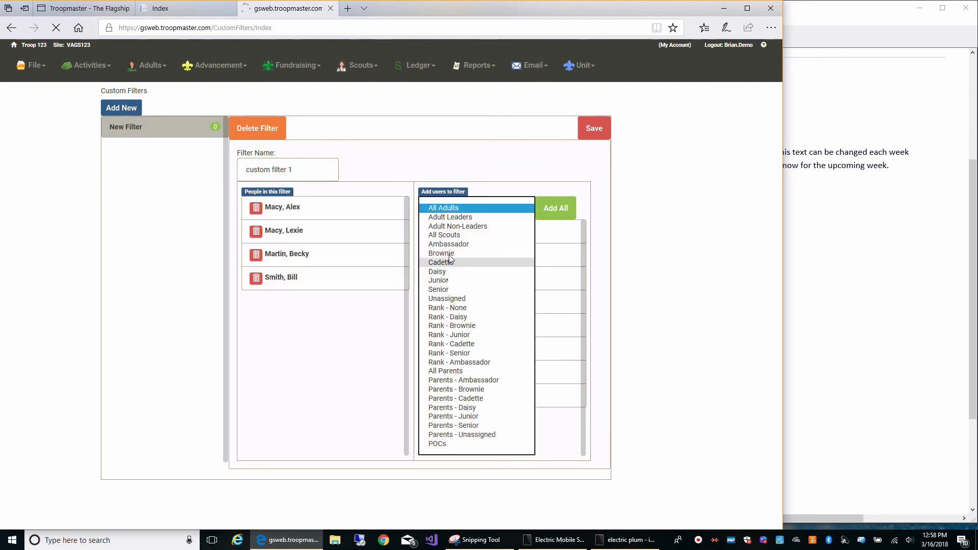
key("Return")
left_click(432, 301)
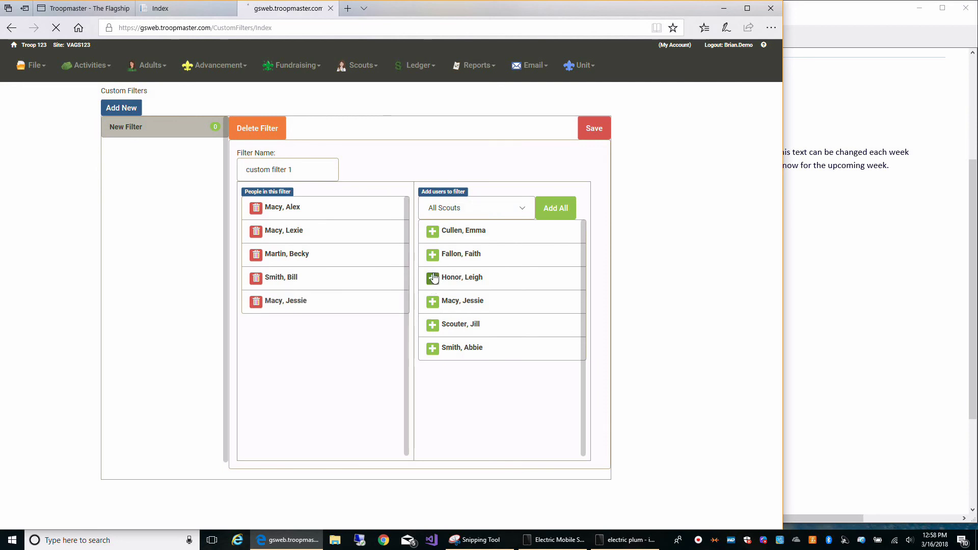
left_click(432, 254)
left_click(591, 130)
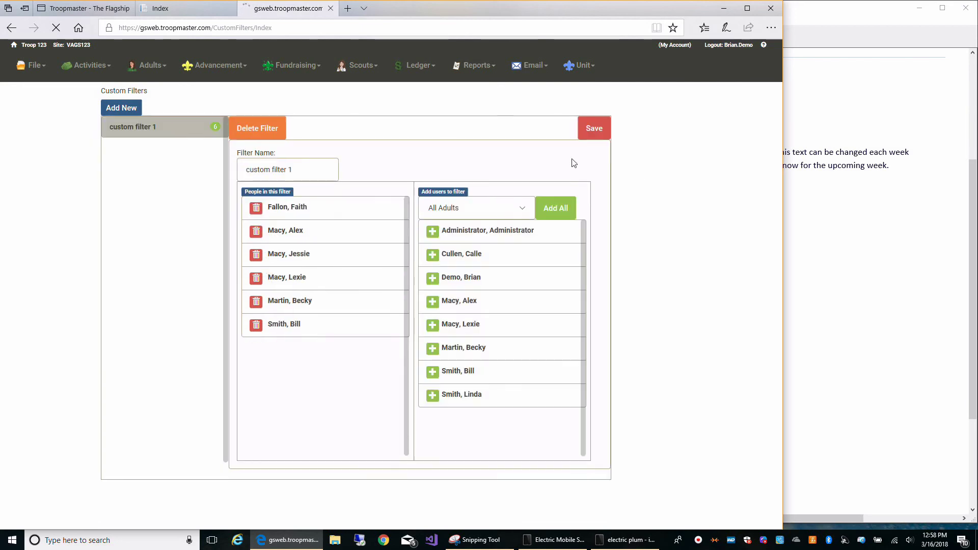
View the adult management list, and open the Adult Personal Data report with its people limited to custom filter 1.
left_click(153, 67)
left_click(157, 92)
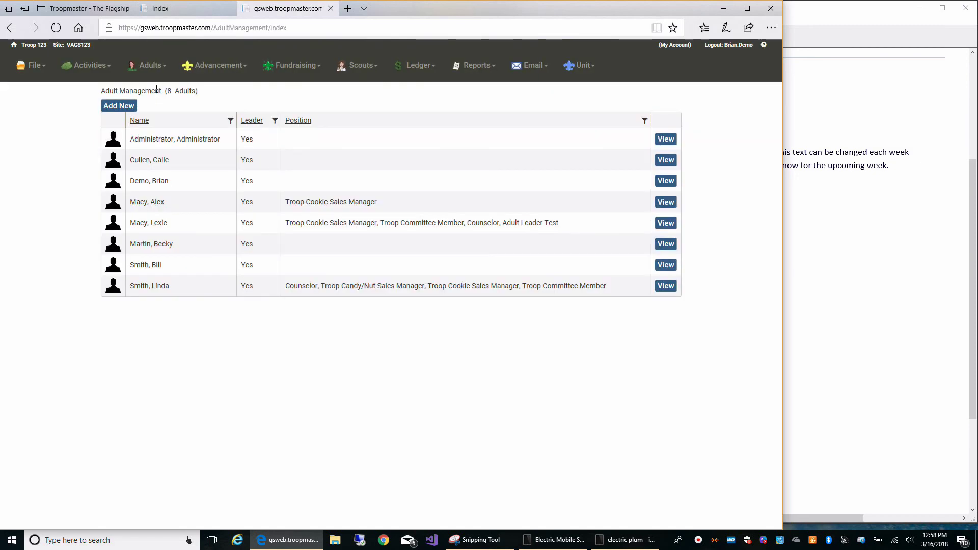
left_click(481, 76)
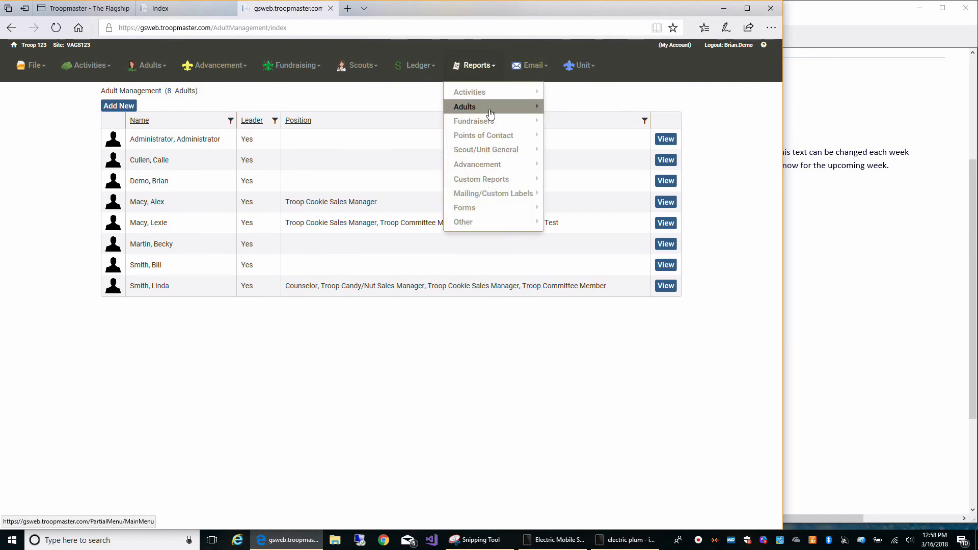
left_click(488, 112)
left_click(572, 108)
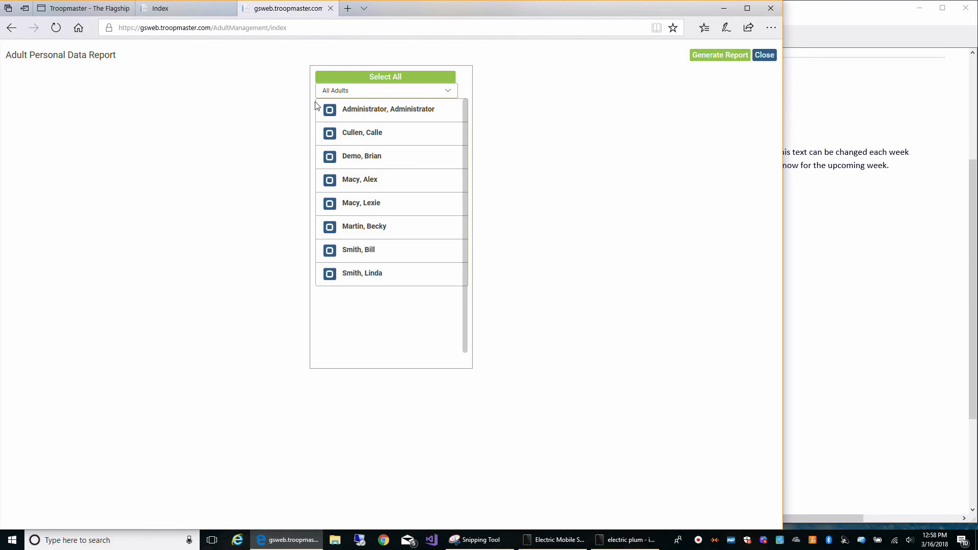
left_click(446, 91)
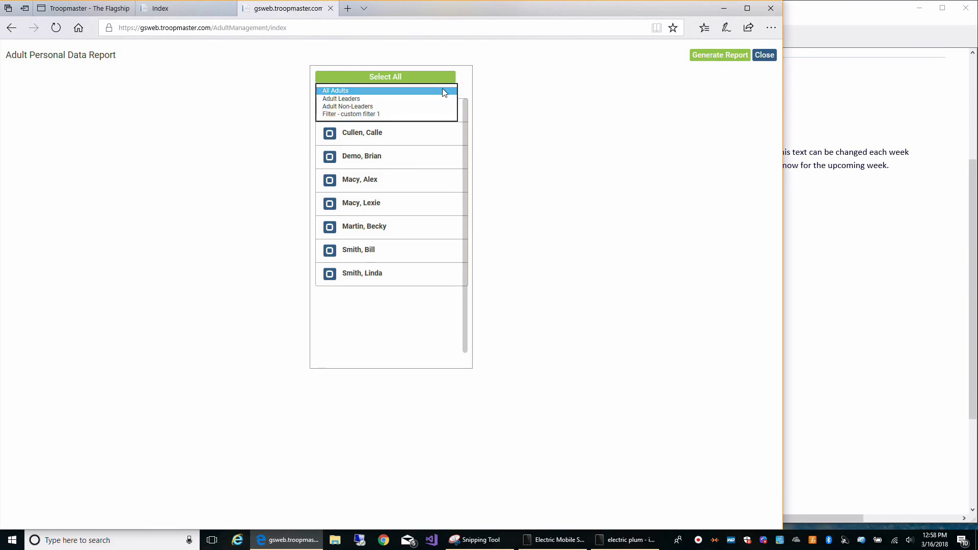
left_click(363, 114)
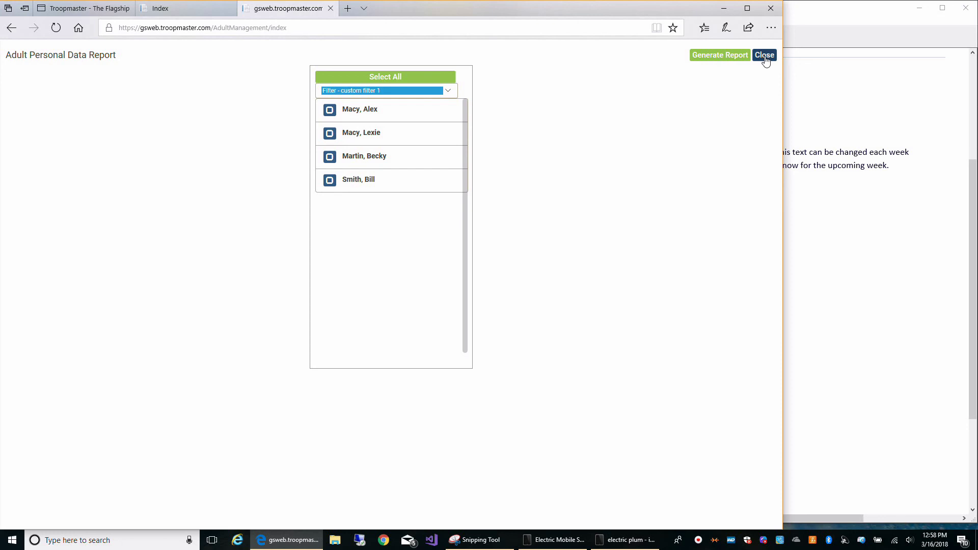
Generate the Adult Personal Data report for everyone in the filter, view it, and return to the adult management list.
left_click(708, 58)
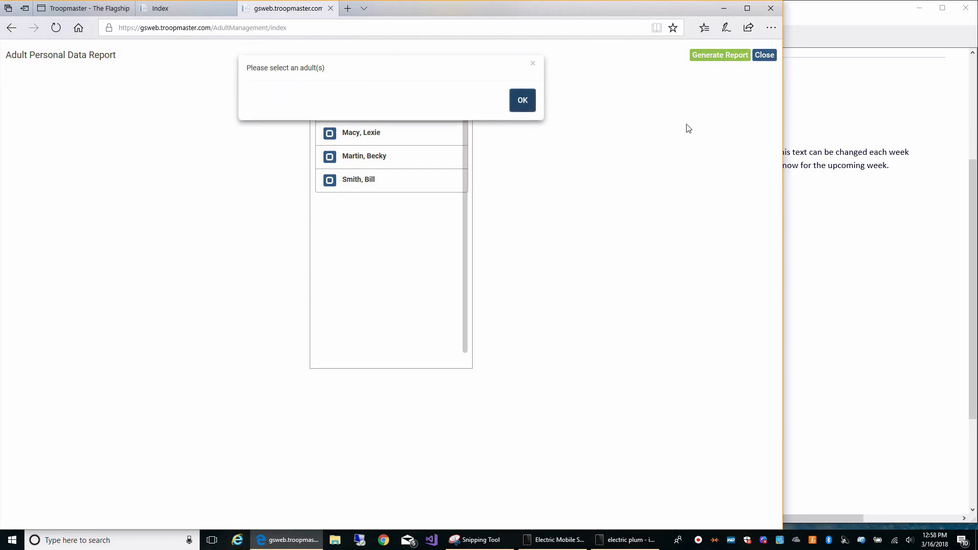
left_click(525, 92)
left_click(401, 81)
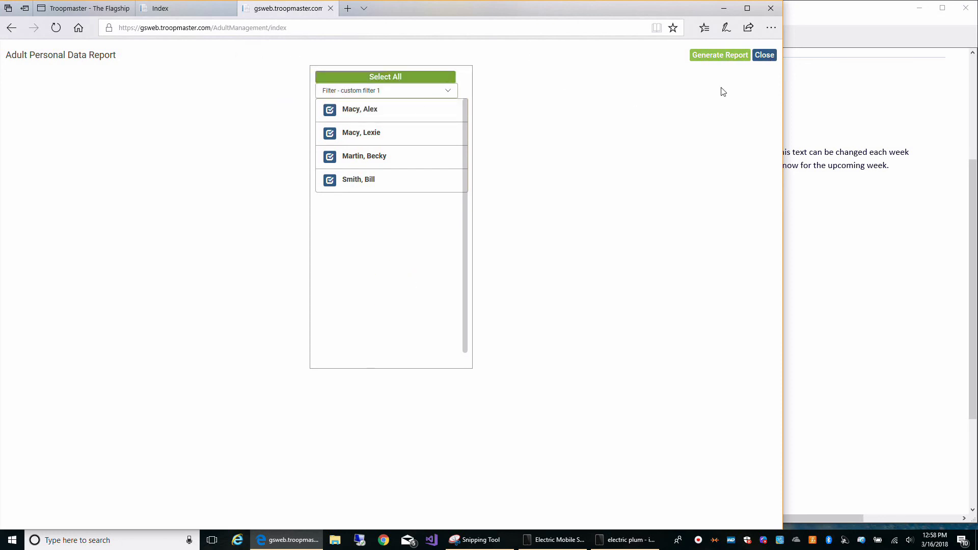
left_click(712, 57)
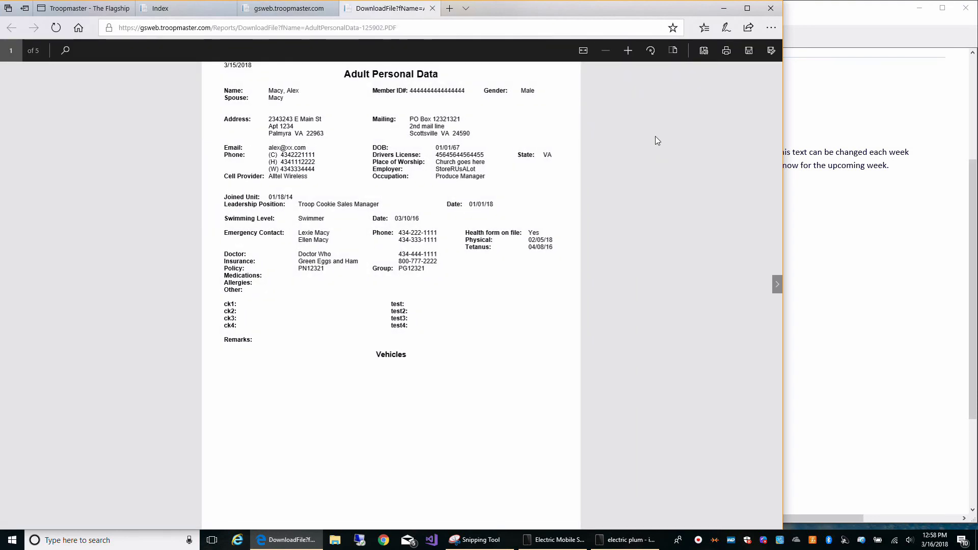
left_click(432, 9)
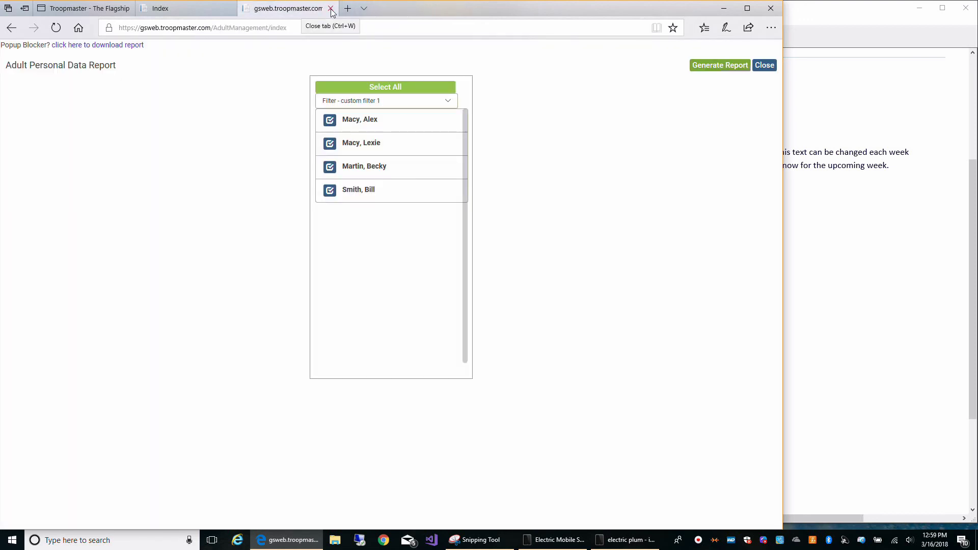
left_click(769, 65)
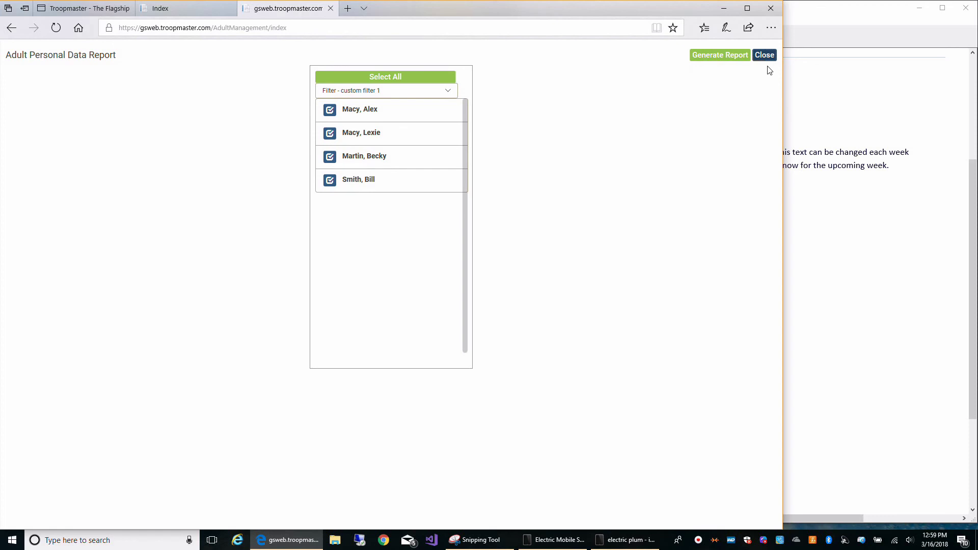
left_click(764, 56)
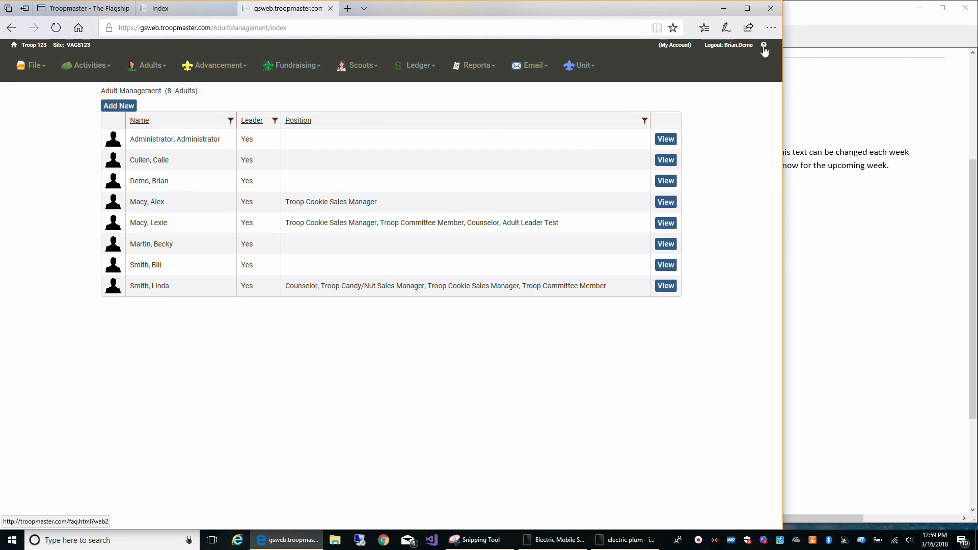
Switch to the TroopMaster GS How To videos page and look through the General Operation videos.
left_click(73, 14)
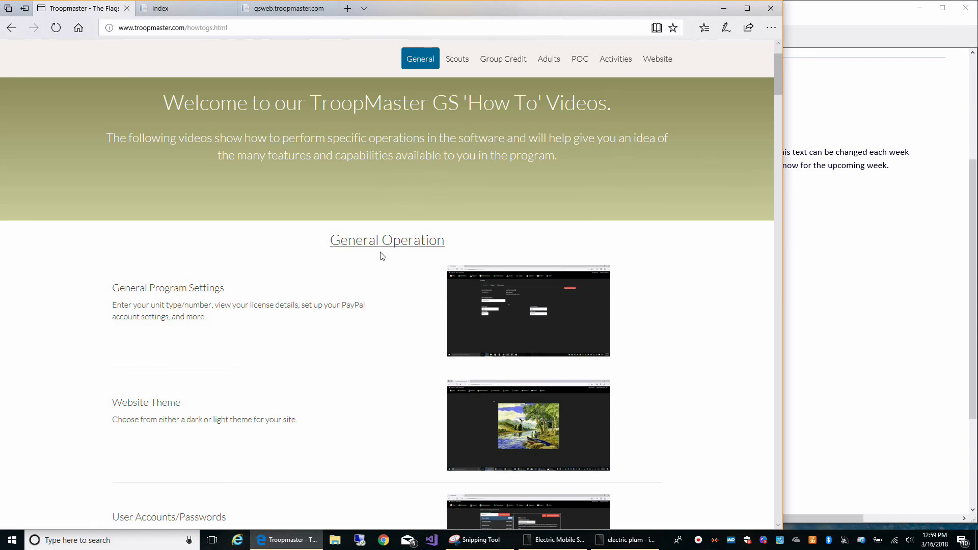
scroll(382, 275, "down", 2)
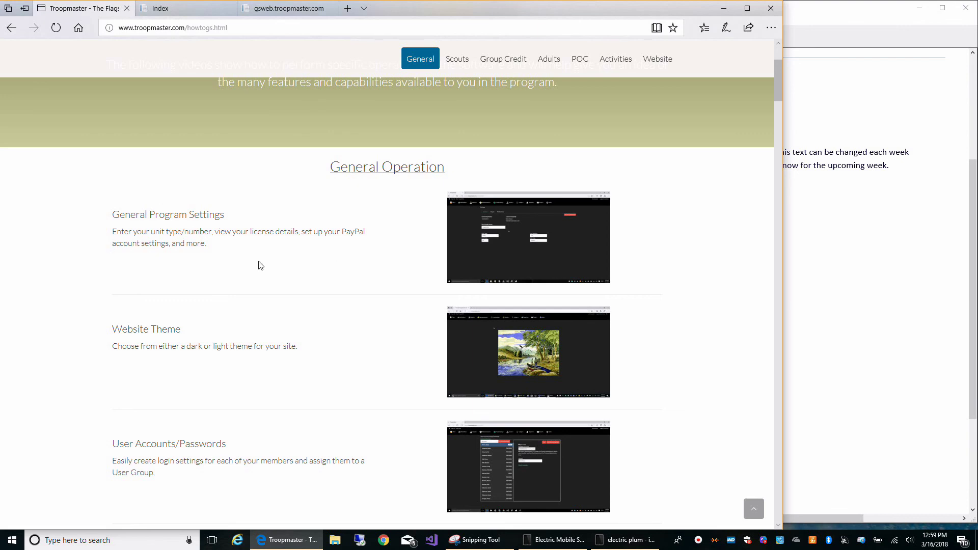
scroll(240, 292, "down", 1)
scroll(240, 293, "down", 2)
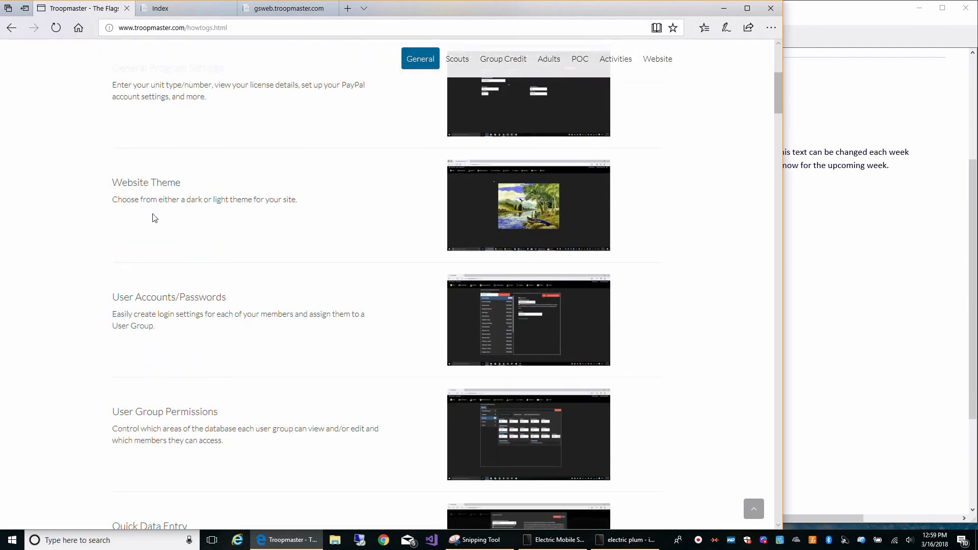
scroll(244, 258, "down", 1)
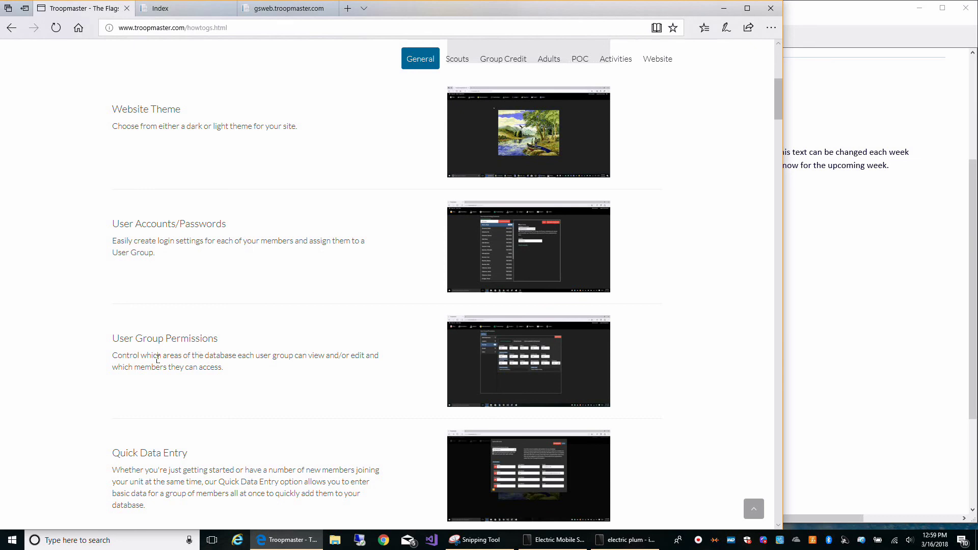
scroll(158, 359, "down", 3)
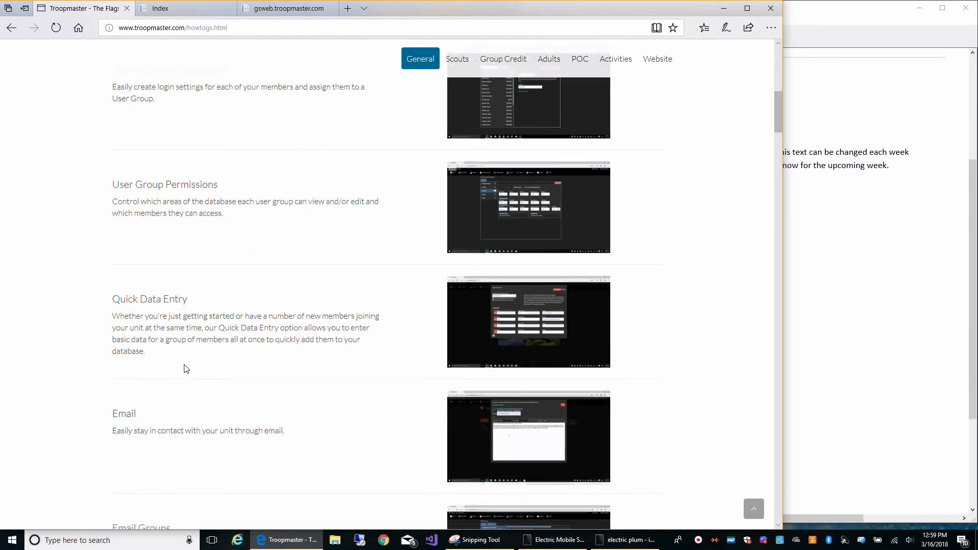
scroll(178, 341, "down", 1)
scroll(300, 387, "down", 2)
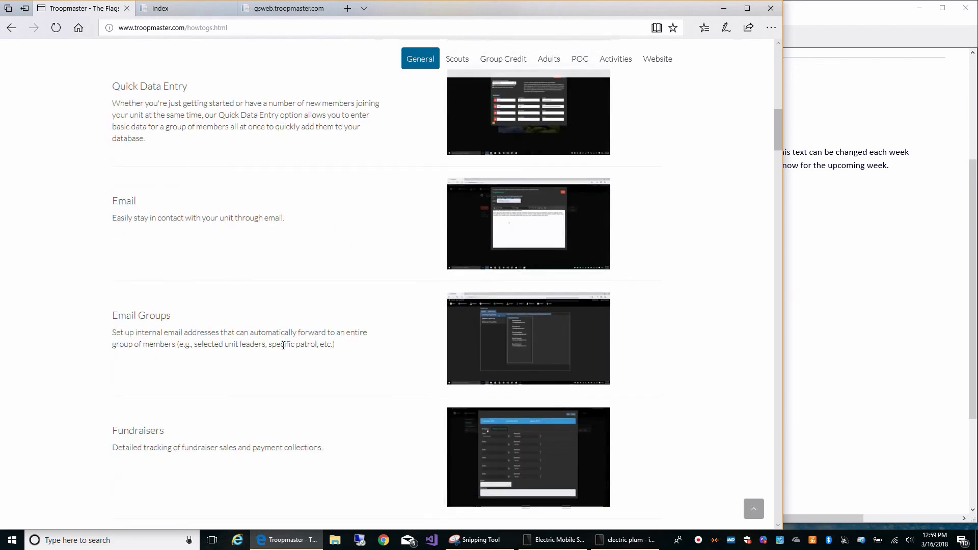
scroll(275, 426, "down", 1)
scroll(281, 428, "down", 2)
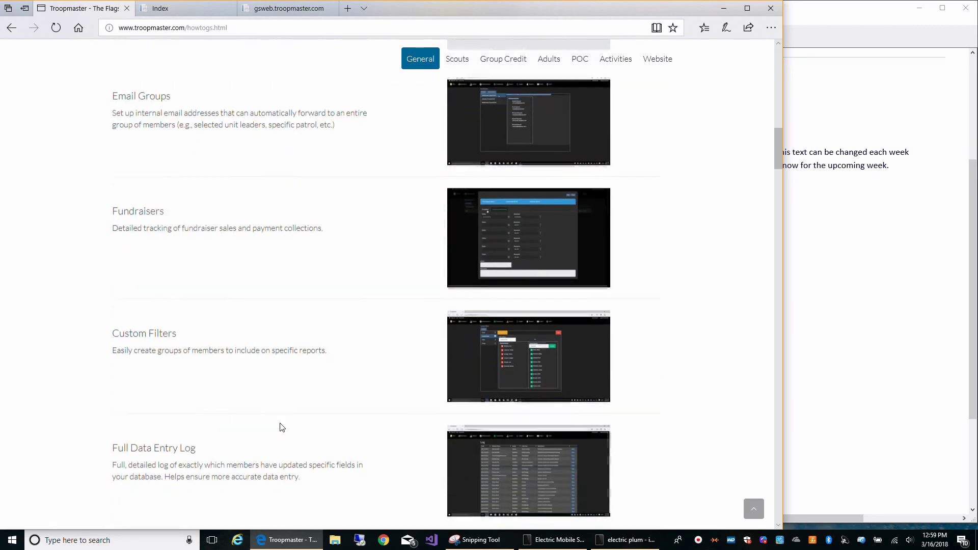
scroll(280, 431, "down", 4)
scroll(275, 412, "down", 2)
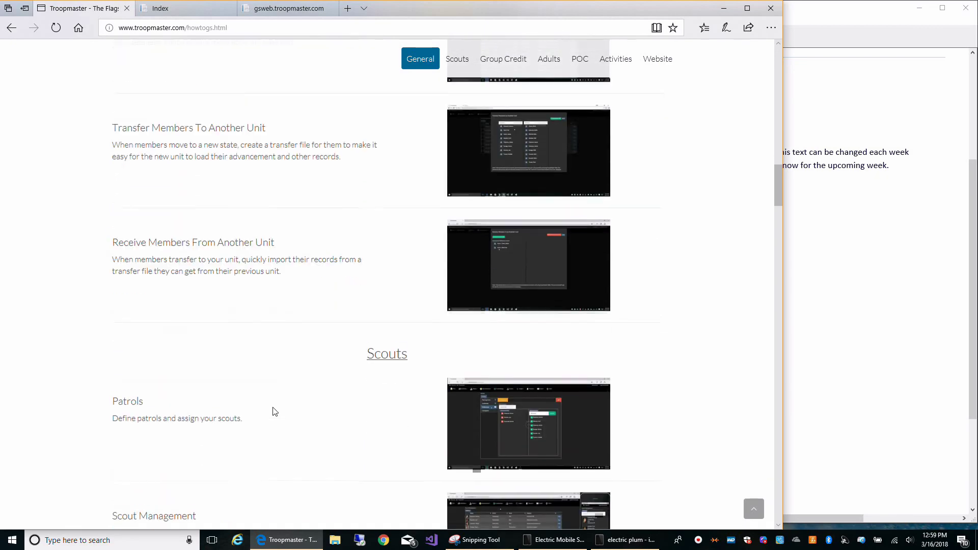
Look through the how-to videos for Scouts, Group Credit, Adults, Points of Contact and Activities.
scroll(276, 411, "down", 1)
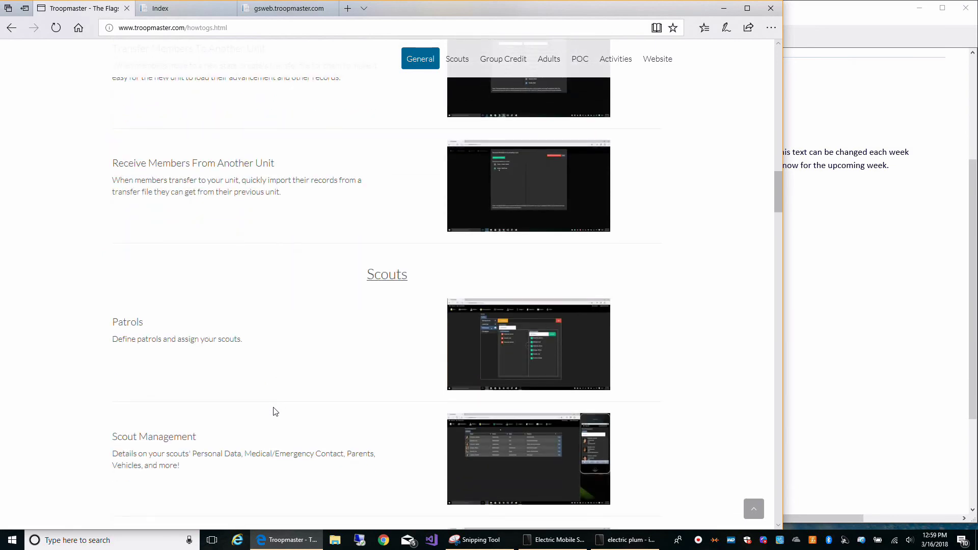
scroll(275, 412, "down", 3)
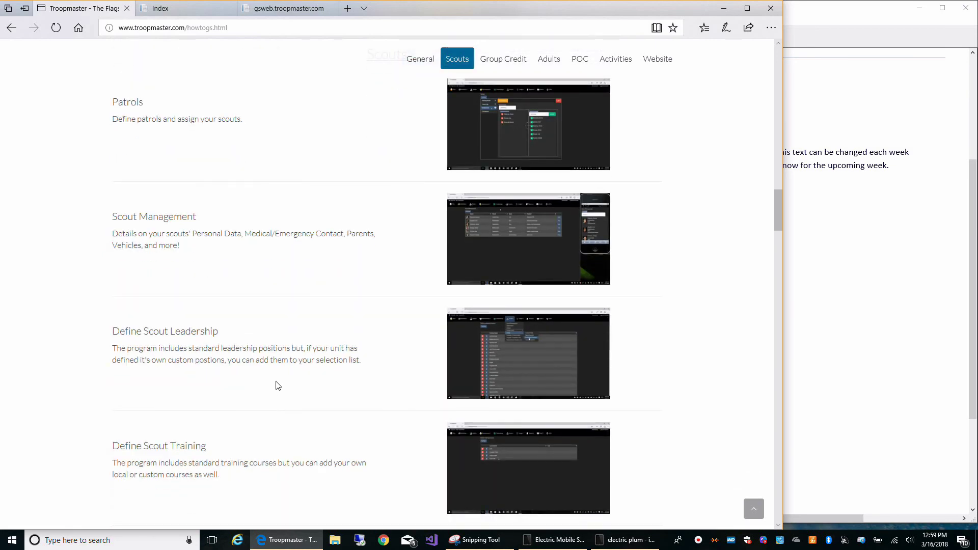
scroll(277, 386, "down", 3)
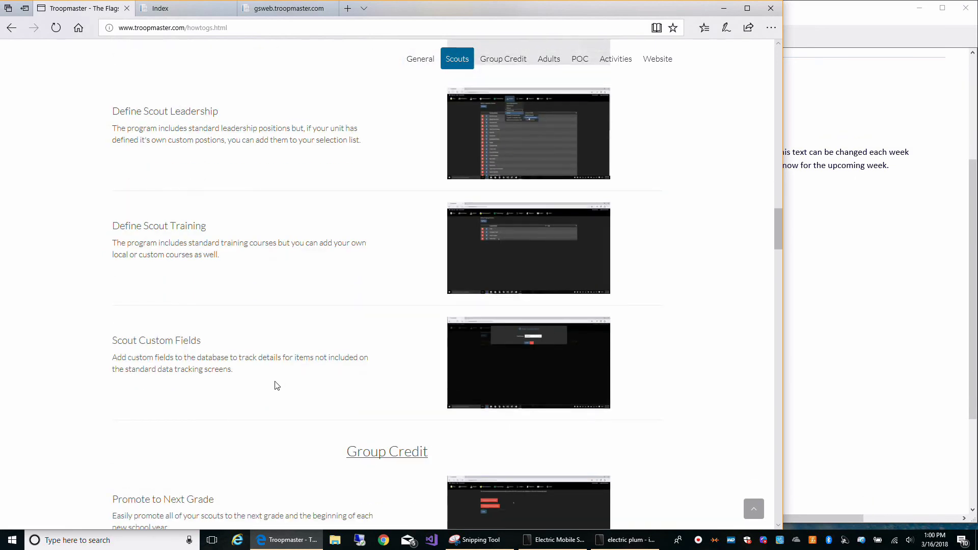
scroll(277, 386, "down", 3)
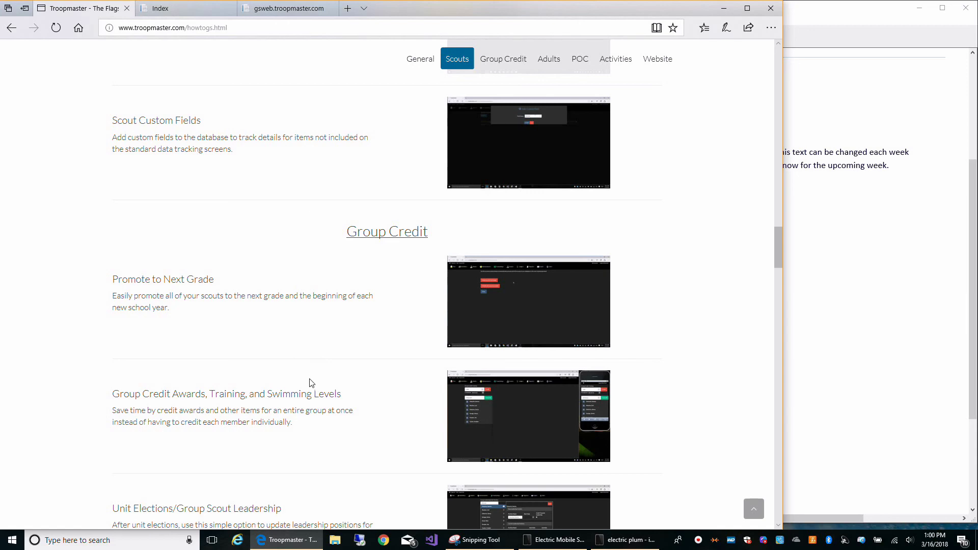
scroll(311, 384, "down", 6)
scroll(308, 392, "down", 7)
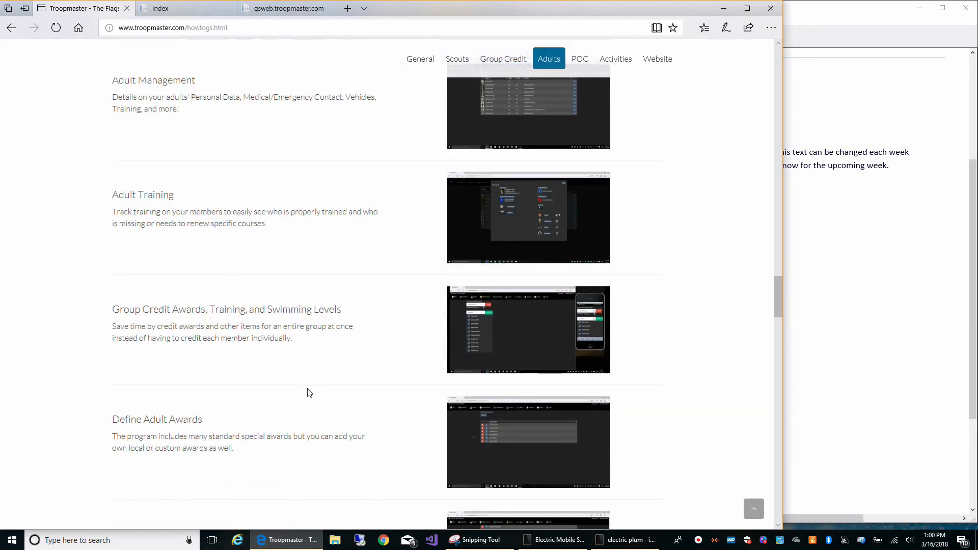
scroll(308, 392, "down", 8)
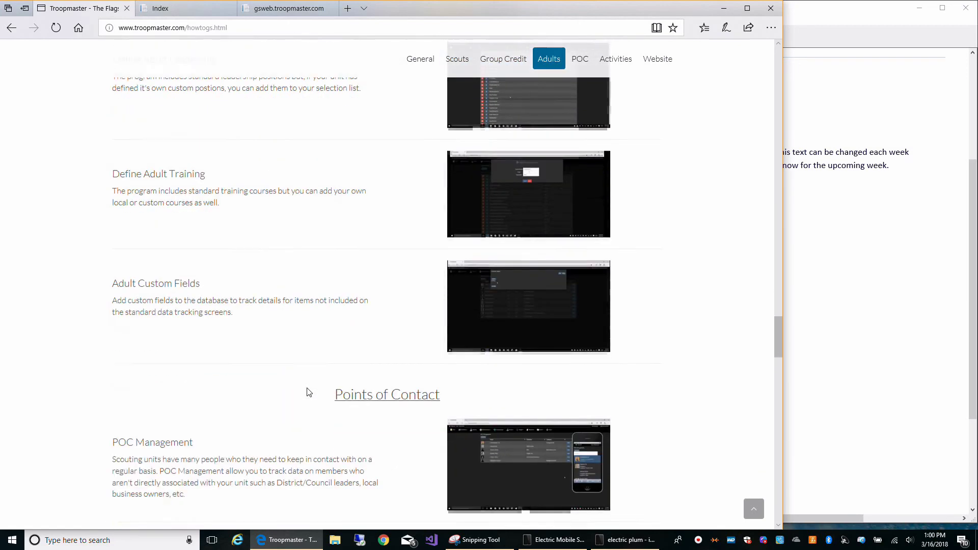
scroll(307, 393, "down", 7)
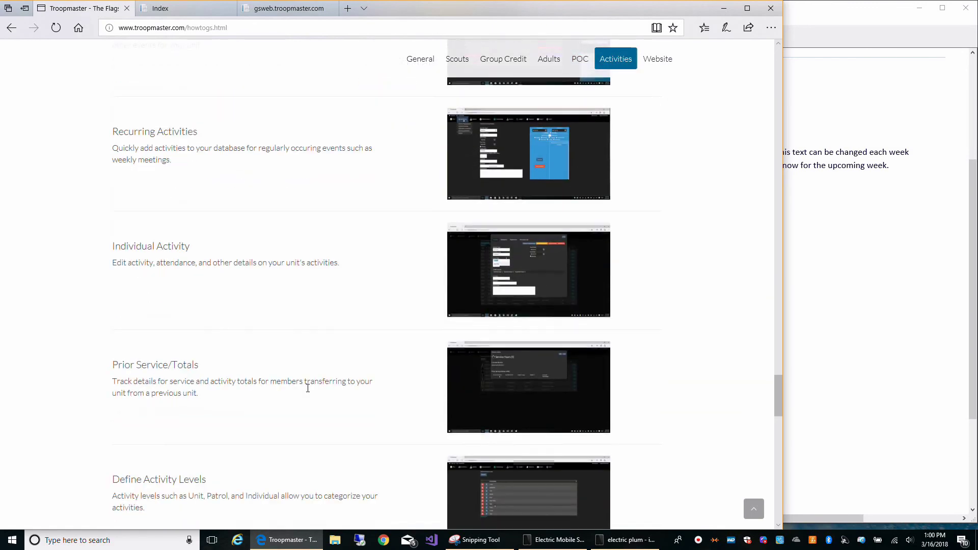
scroll(308, 393, "down", 1)
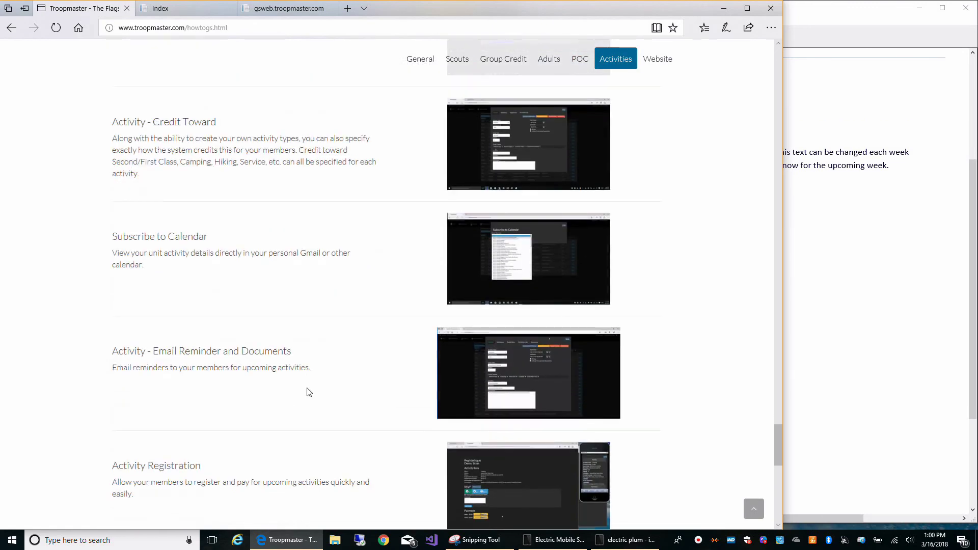
Go back from the Activities videos to the General Operation section of the how-to page.
scroll(254, 230, "up", 4)
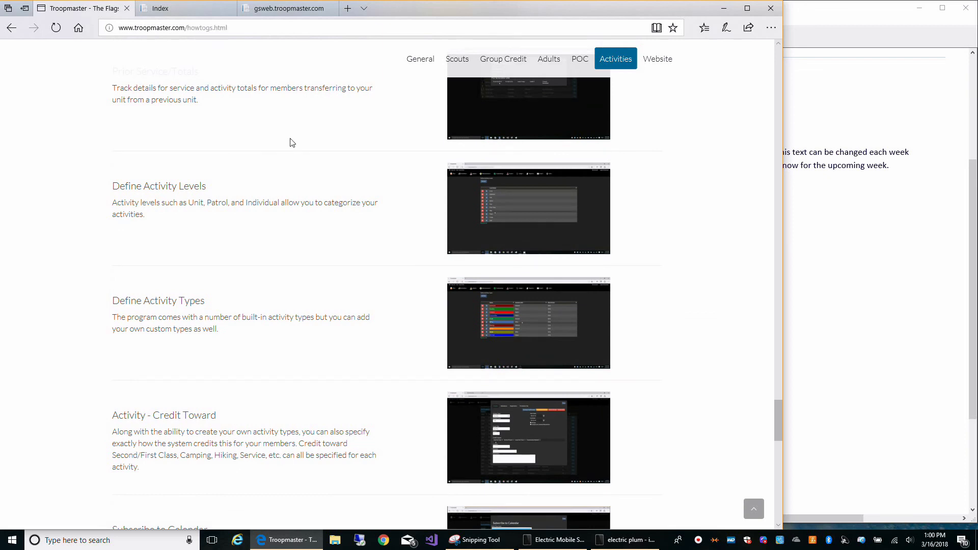
scroll(296, 186, "up", 12)
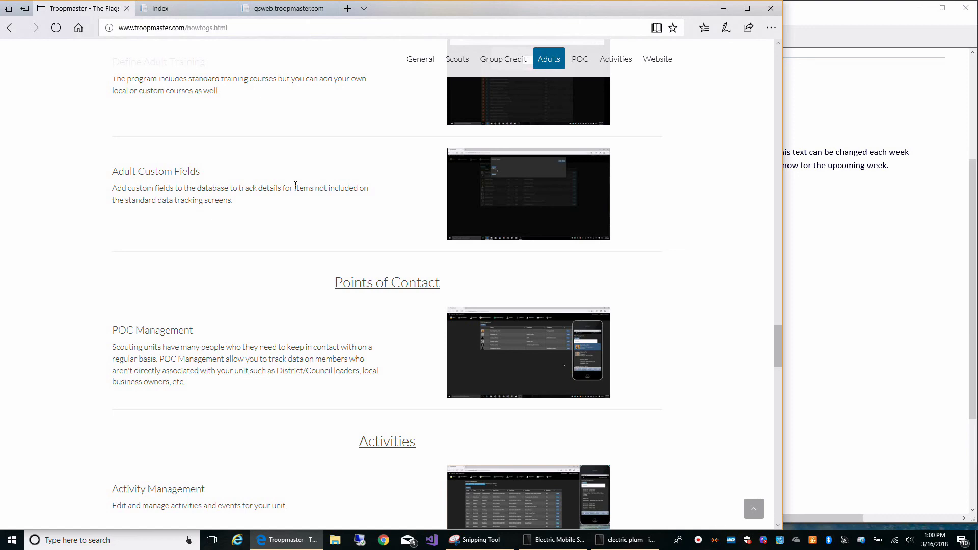
scroll(296, 186, "up", 20)
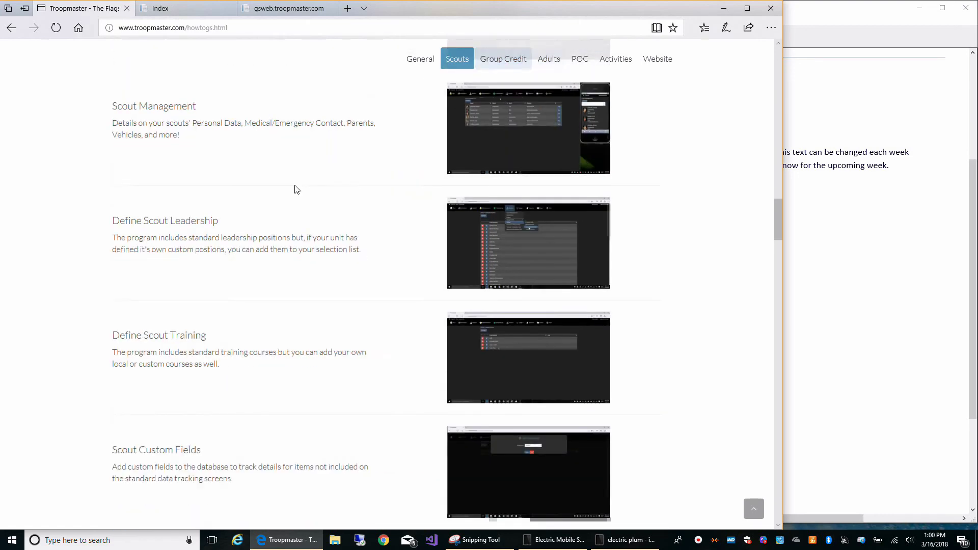
scroll(296, 189, "up", 15)
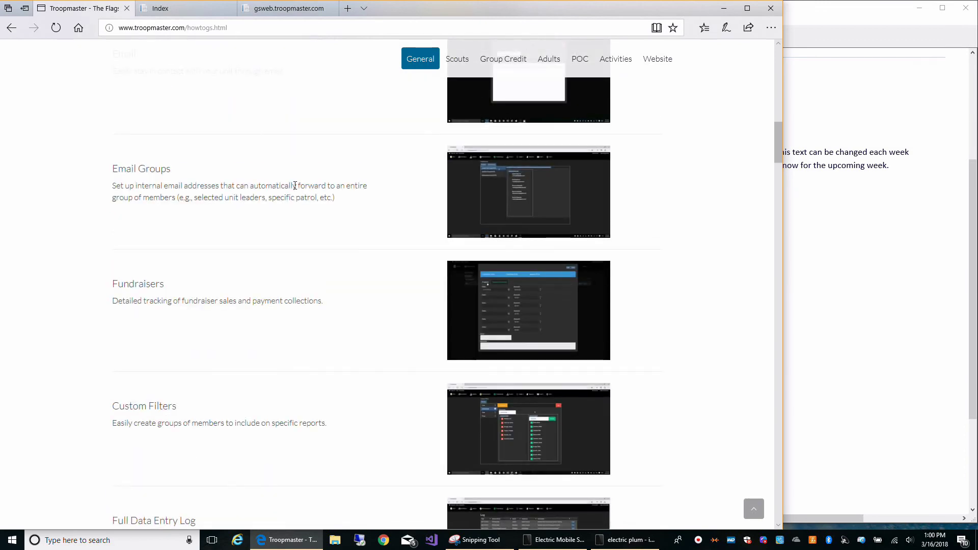